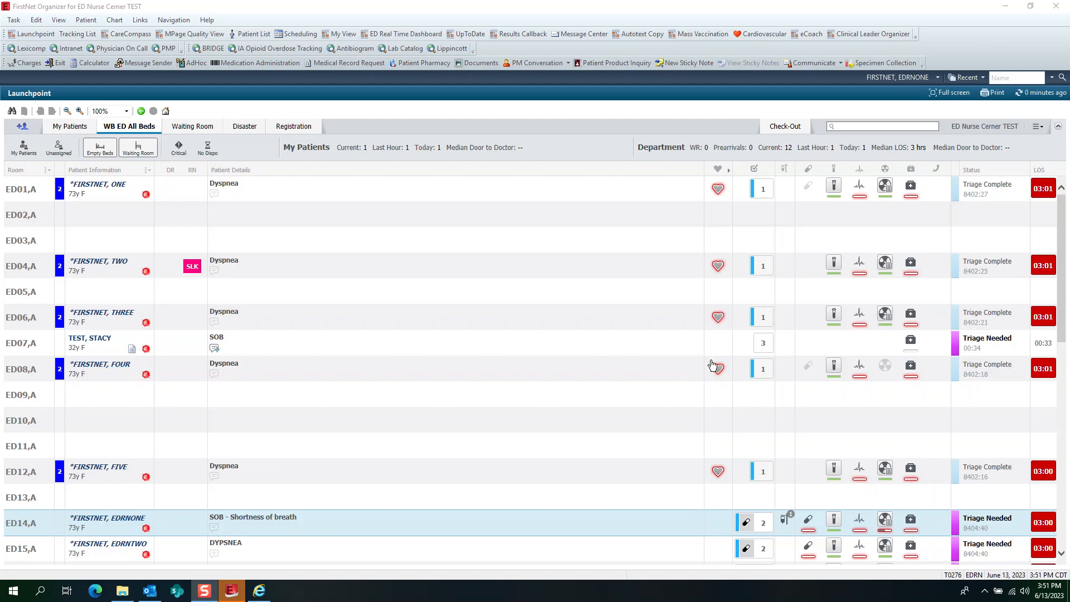
- Open the ED Triage - Adult Part 1 and Part 2 assessments for documentation for the patient in ED07
mouse_move(764, 377)
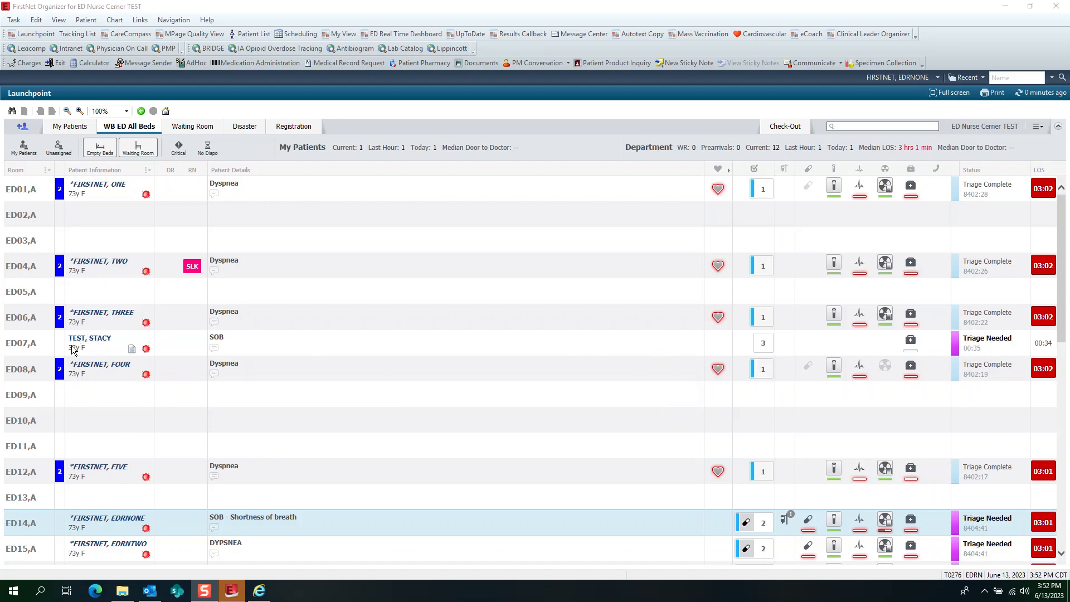
left_click(760, 349)
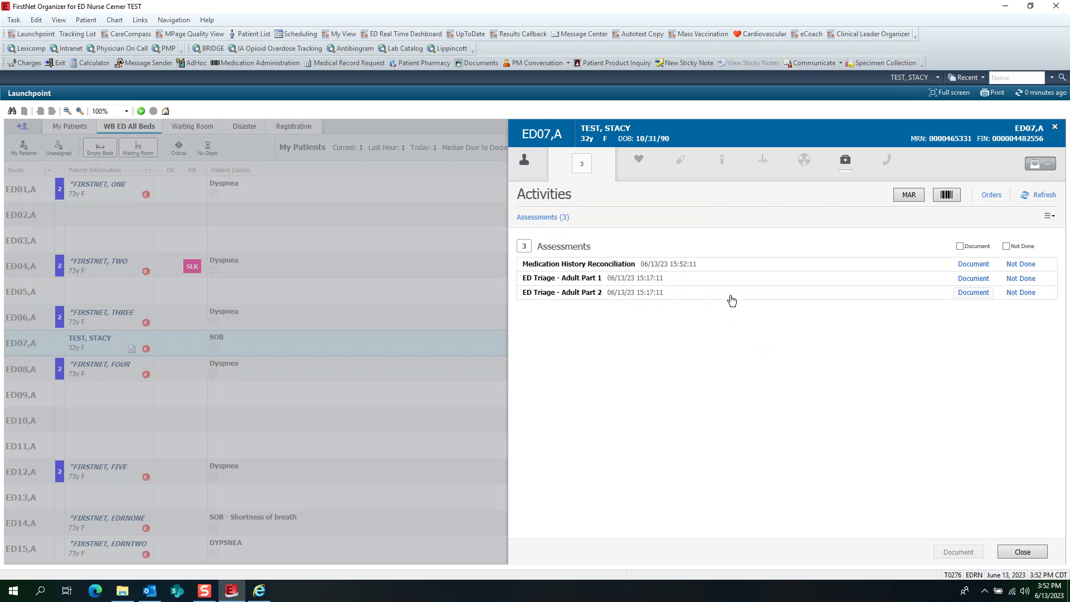
left_click(973, 278)
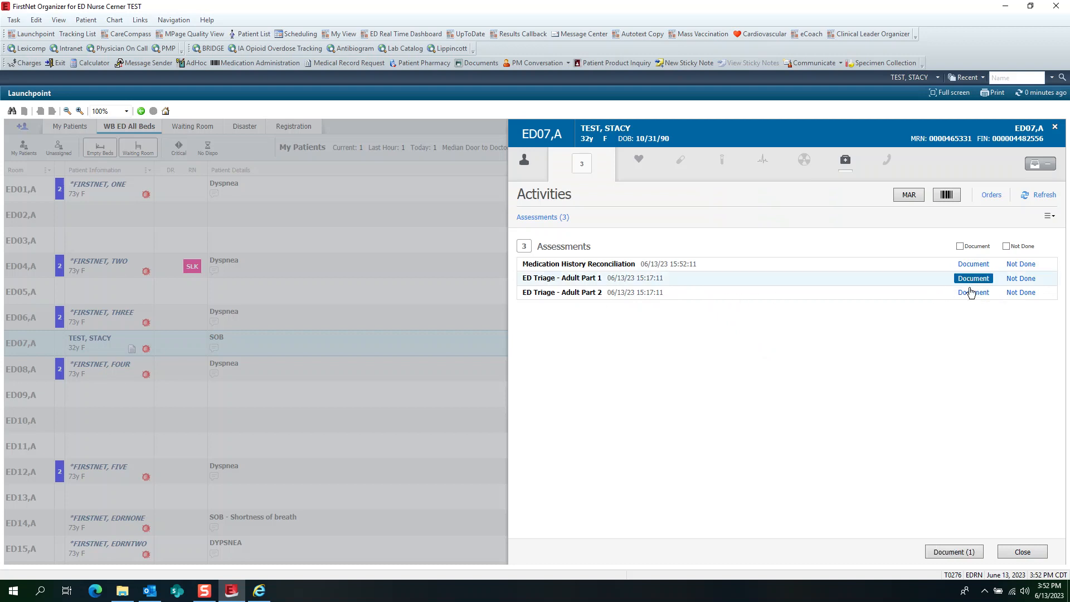
left_click(974, 292)
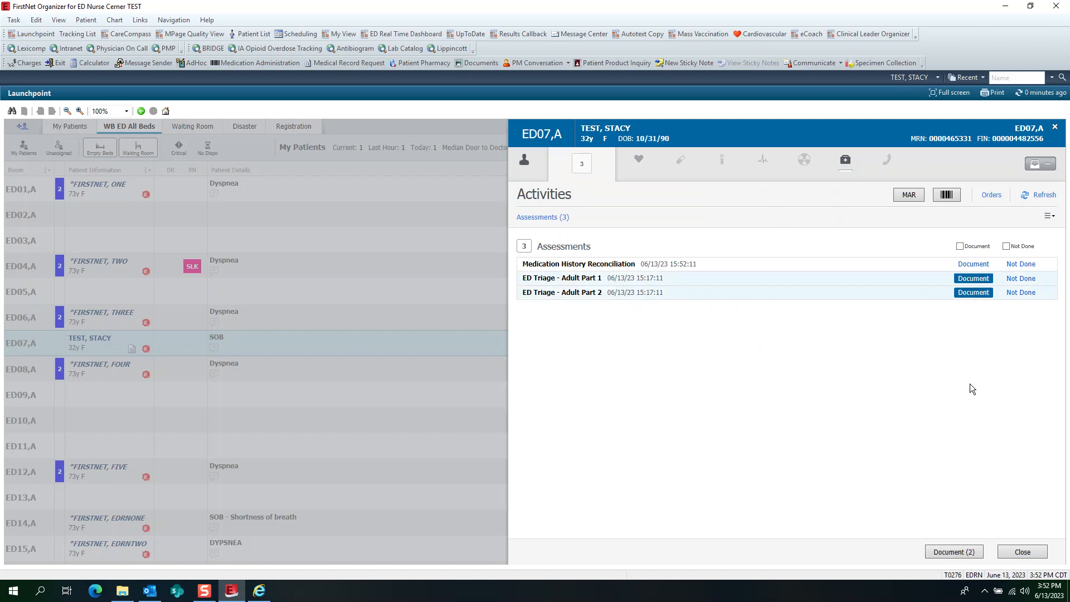
left_click(947, 552)
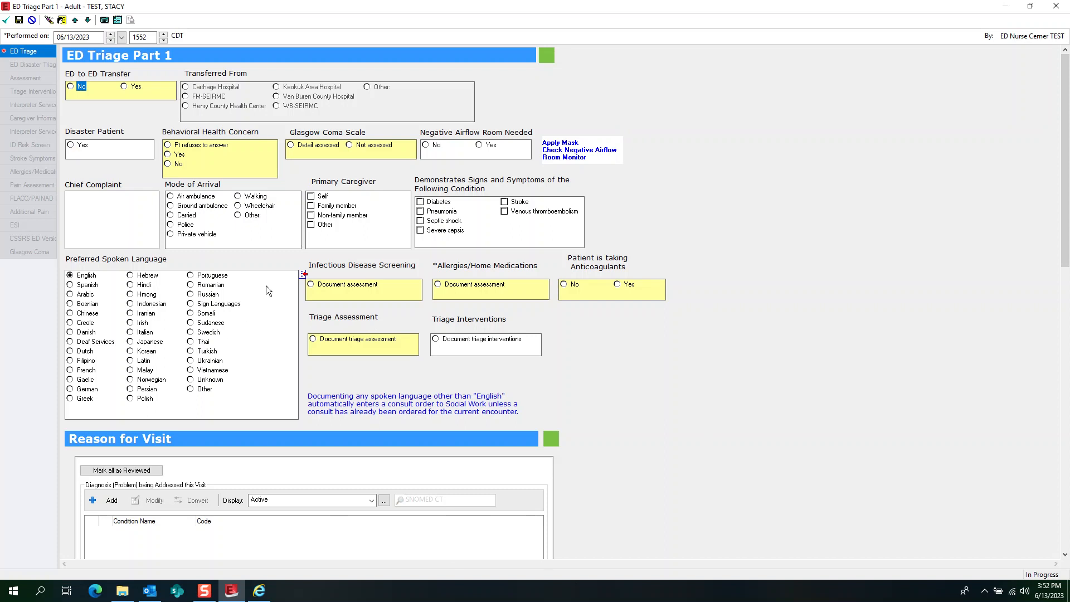
- Answer No to ED to ED Transfer and Behavioral Health Concern, and document the Glasgow Coma Scale as Spontaneous, Oriented and Obeys commands
left_click(107, 90)
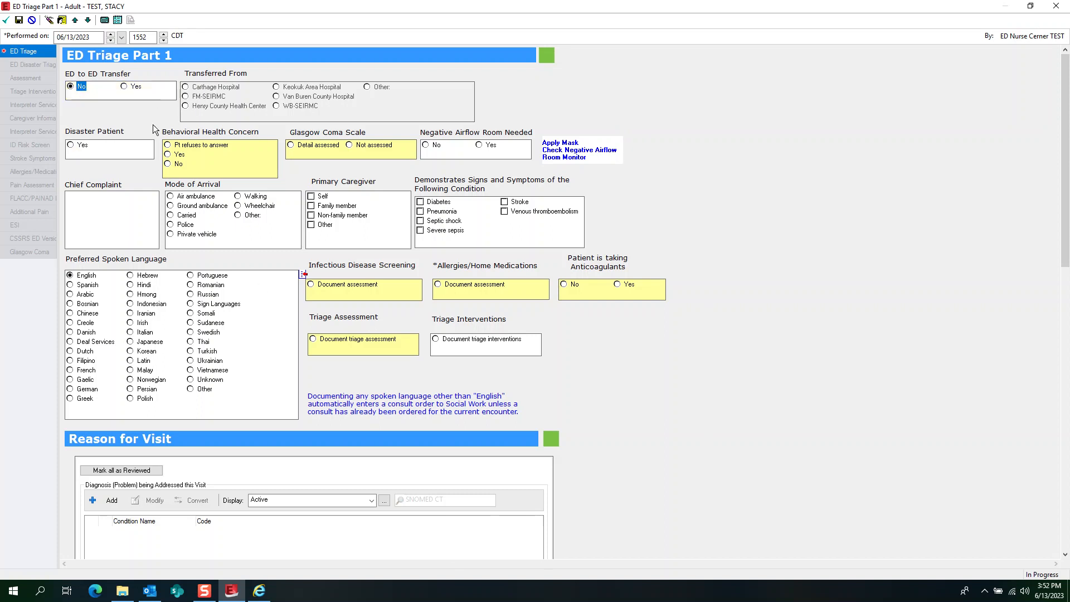
left_click(168, 164)
left_click(291, 145)
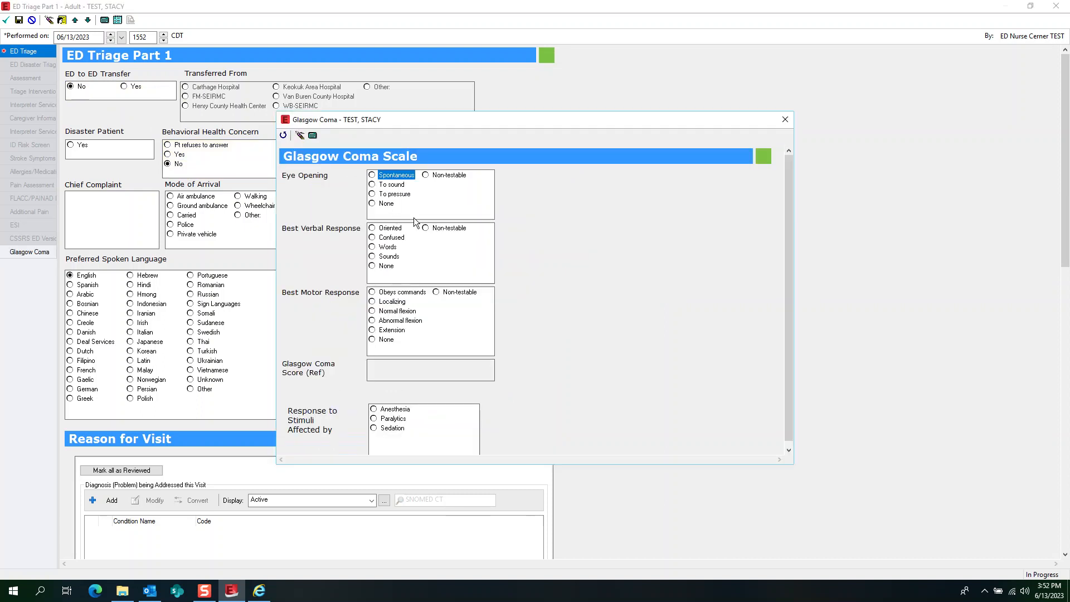
left_click(396, 174)
left_click(391, 228)
left_click(400, 292)
left_click(284, 135)
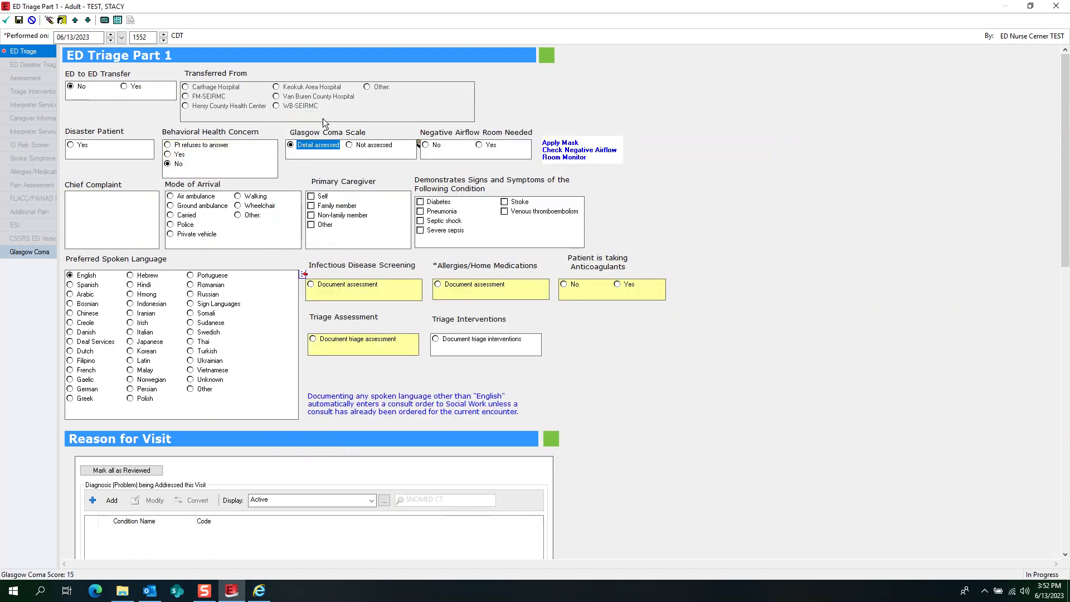
- In the infectious disease screening, record no recent travel for patient and family, Unknown/None for other exposure, and No positive COVID-19 test
left_click(339, 286)
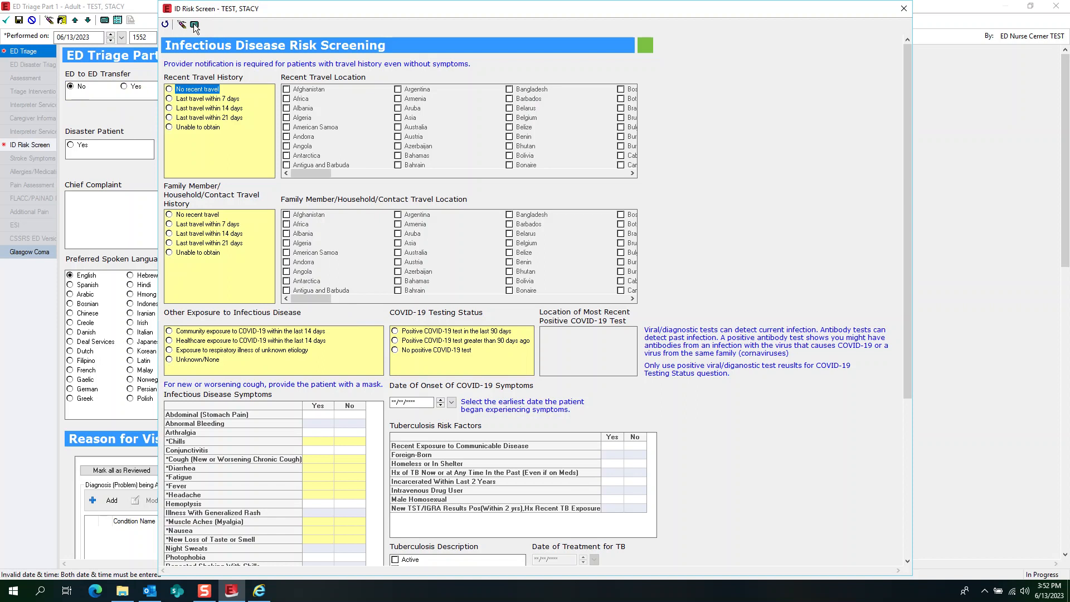
left_click(184, 89)
left_click(195, 215)
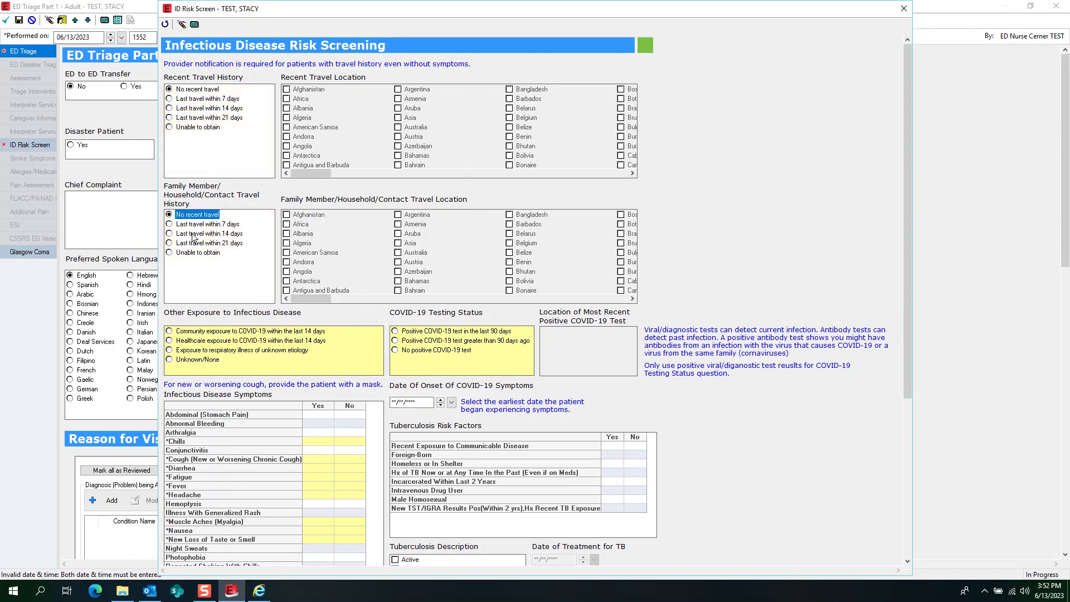
left_click(202, 360)
left_click(397, 351)
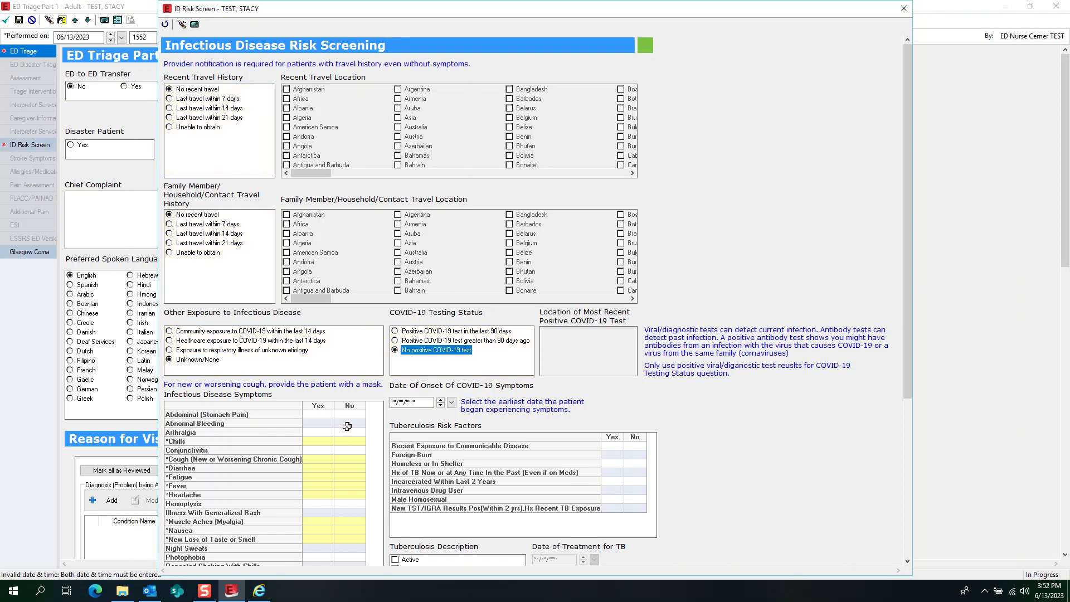
- Mark every infectious disease symptom as No and return the completed screening to the triage form
left_click(349, 406)
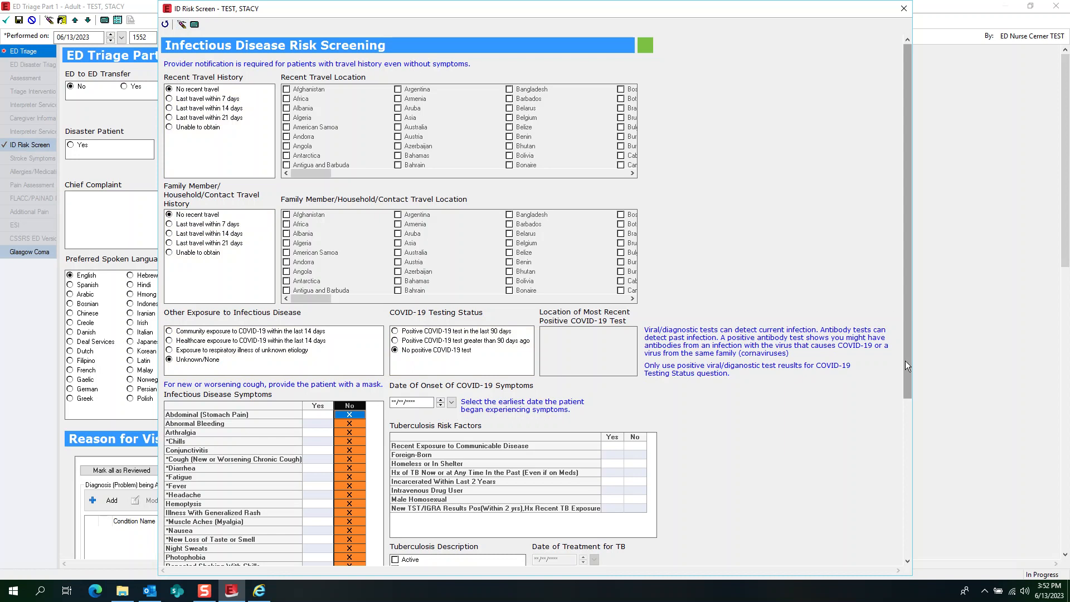
scroll(905, 359, "down", 5)
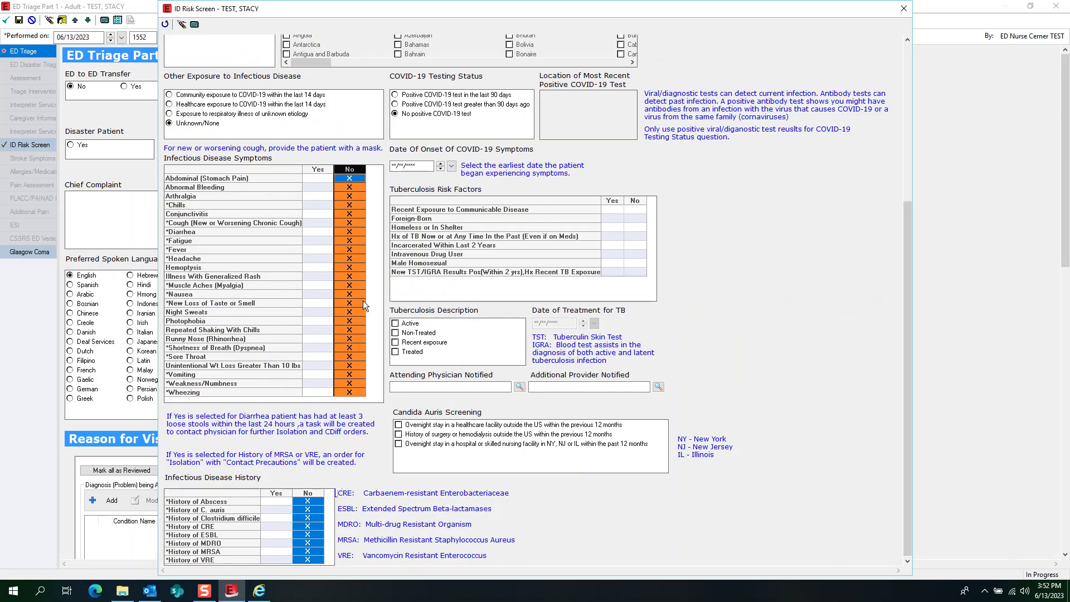
left_click(166, 24)
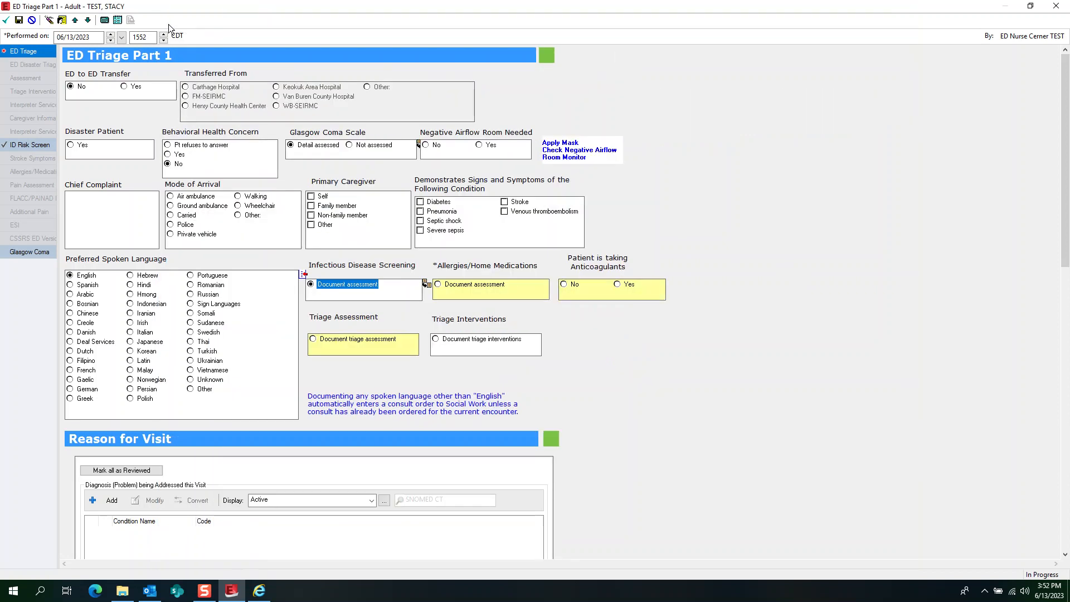
- Mark the Triage Assessment as documented and return to the main triage form
left_click(316, 340)
left_click(282, 77)
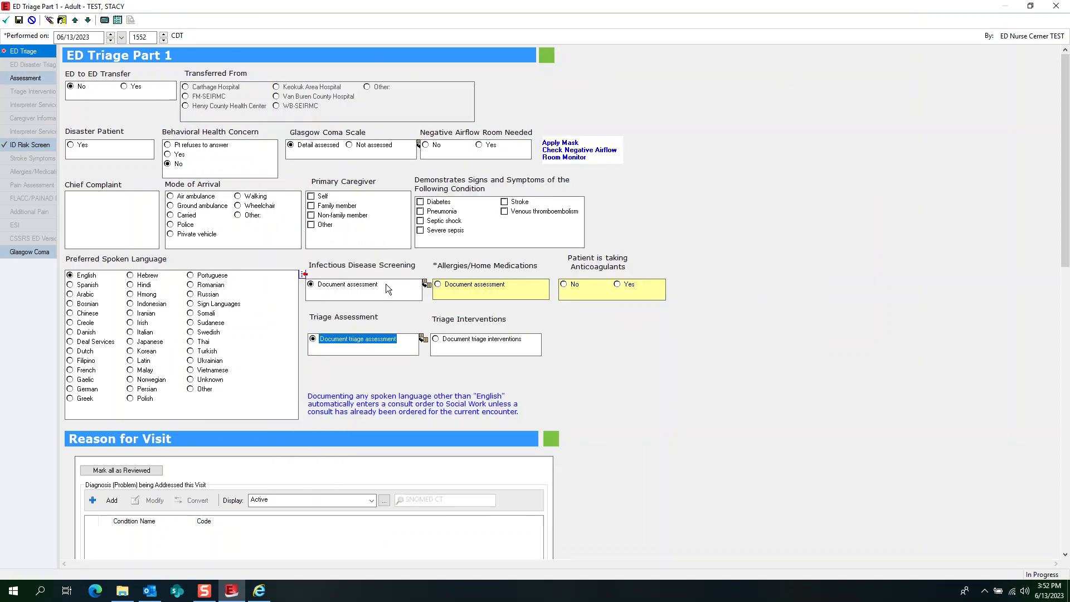
- Document the Allergies/Home Medications assessment without changes and answer No for the patient taking anticoagulants
left_click(438, 285)
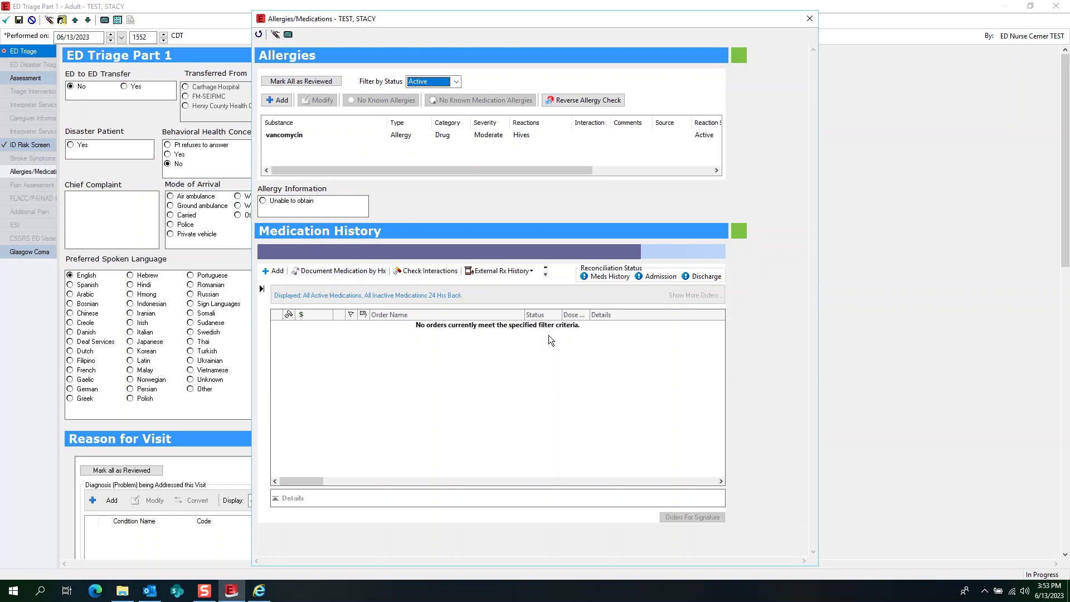
left_click(260, 35)
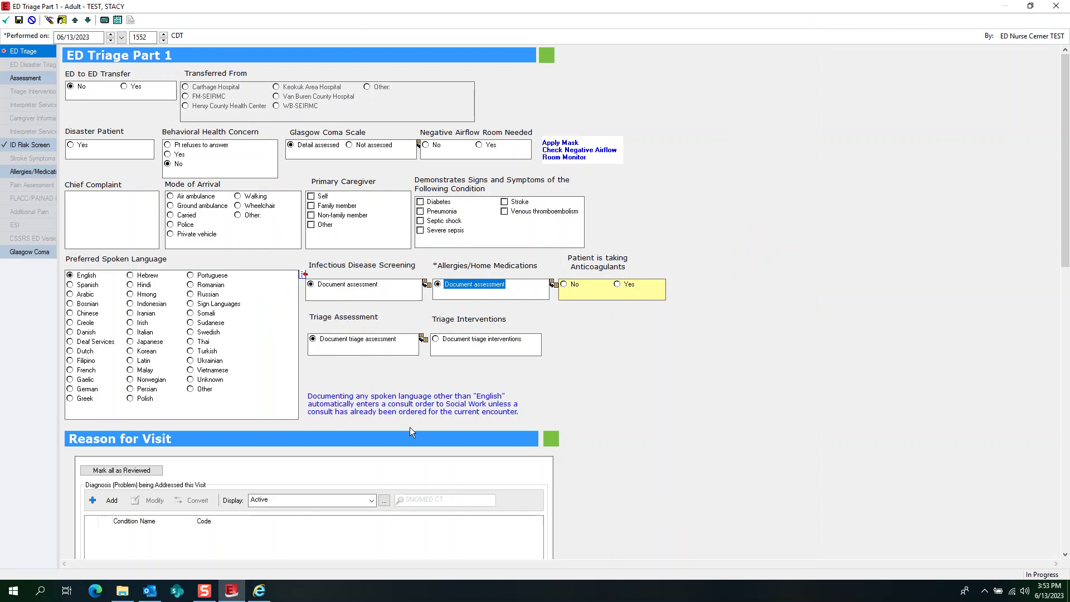
left_click(564, 287)
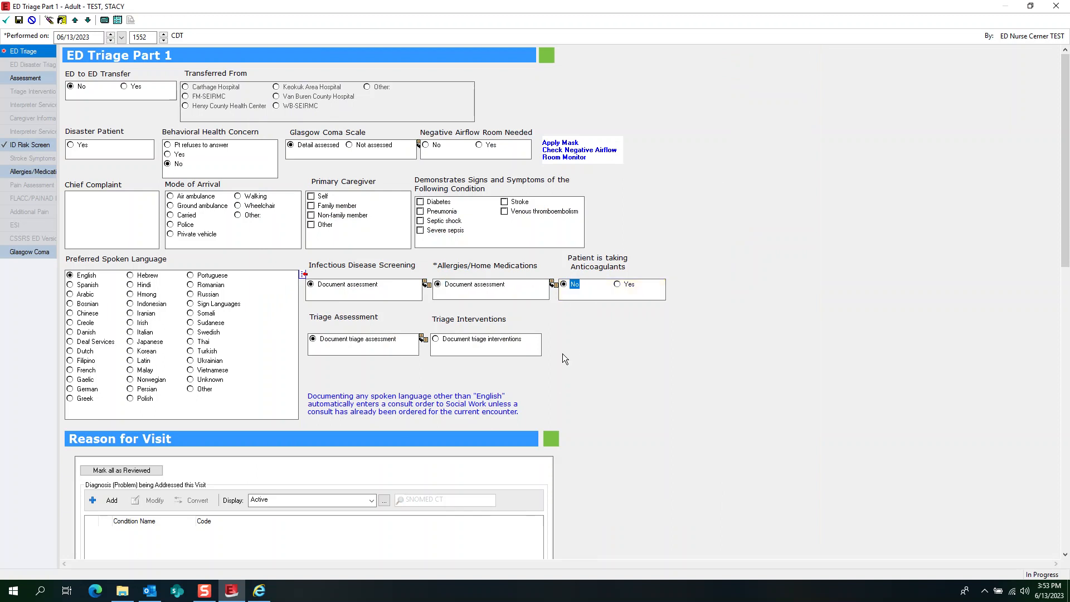
- Enter the chief complaint "Patient presents with cough and shortness of breath for two hours prior to arrival."
left_click(102, 202)
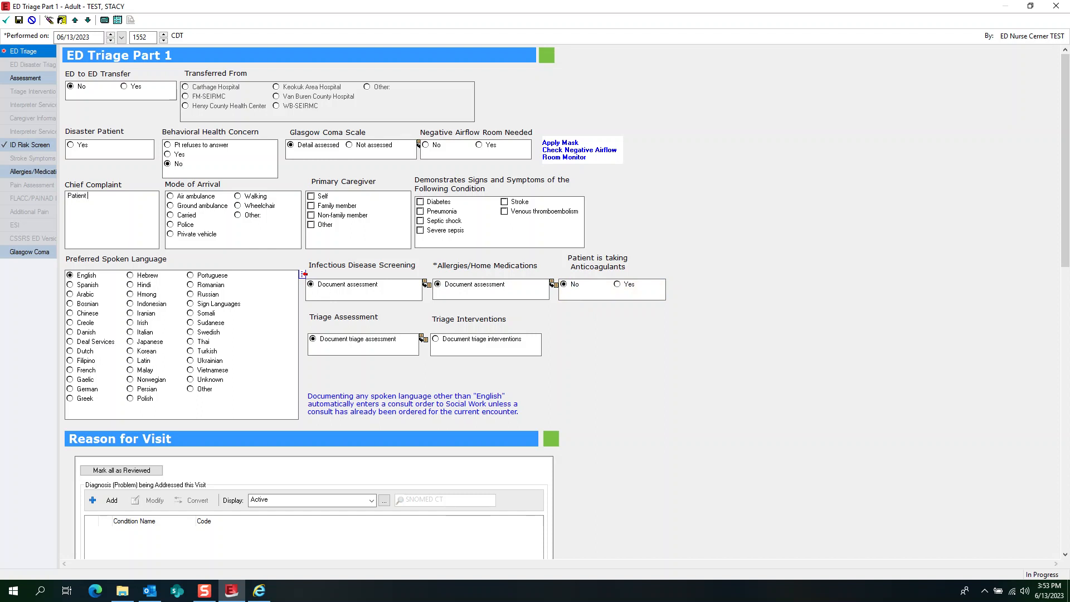
type("resents with cough a")
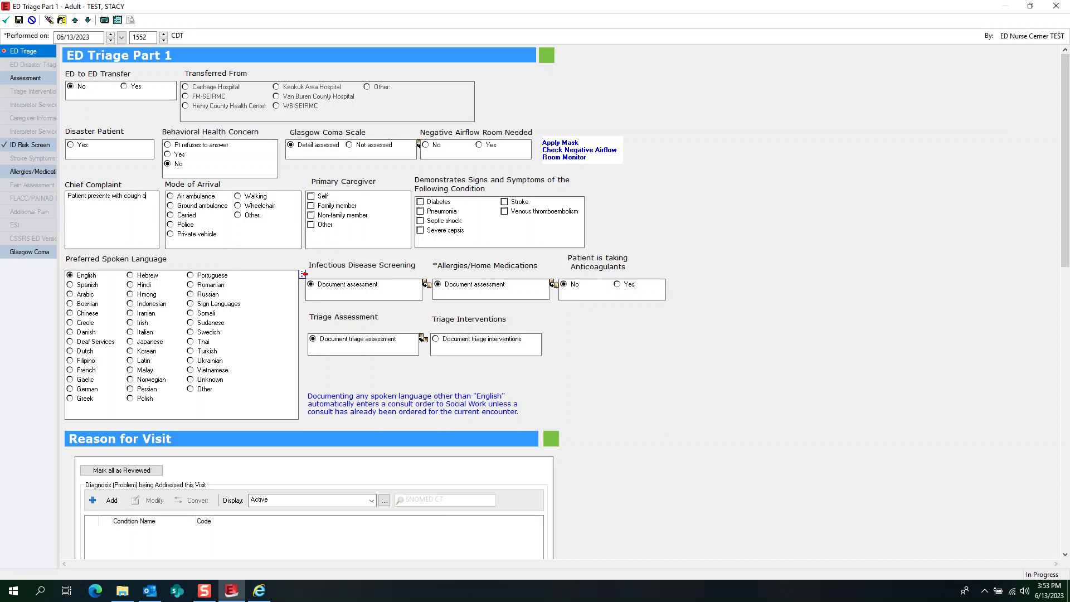
type("nd shortness of ")
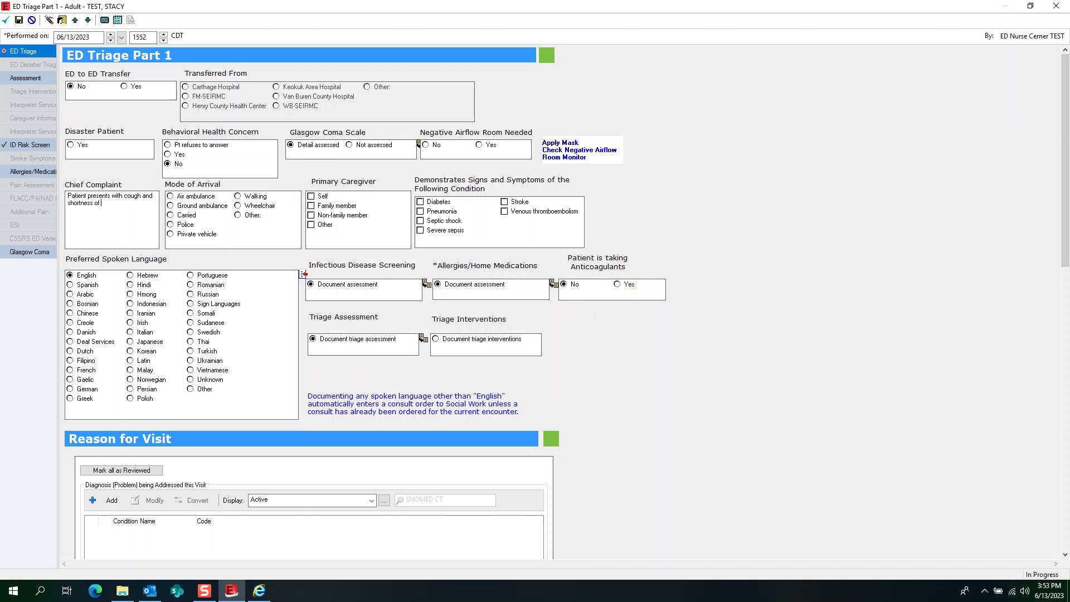
type("breath for two hour")
key("BackSpace")
key("BackSpace")
key("BackSpace")
key("BackSpace")
- Add "Used albuterol inhaler at home on hour prior to arrival. Hx of COPD." to the chief complaint and set Mode of Arrival to Ground ambulance
type("Used albuterol inhaler at home")
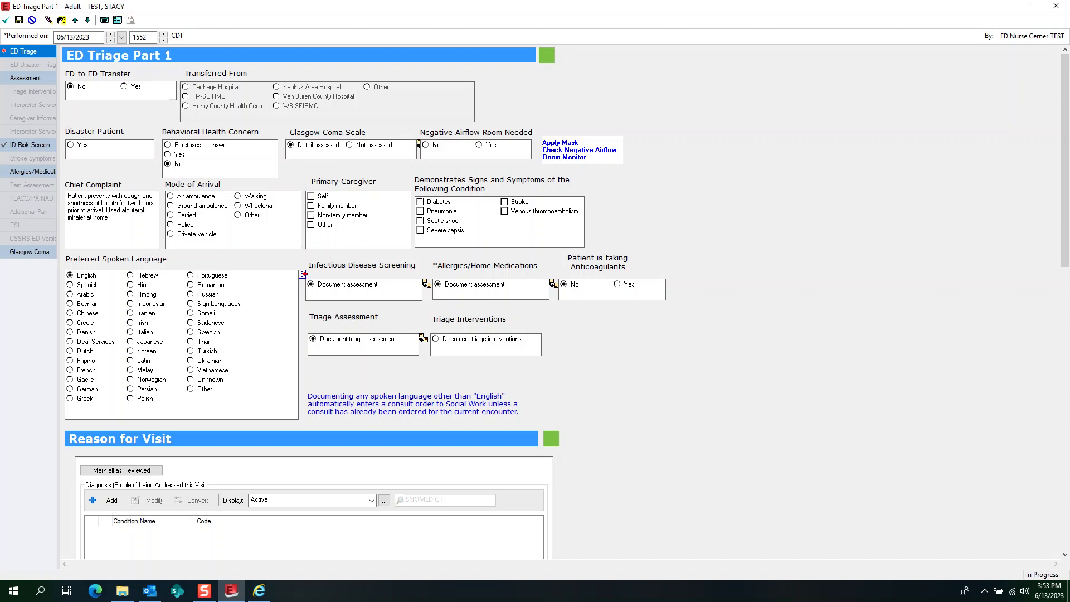
type(" on hour prior to arrival. Hx of COPD.")
left_click_drag(1055, 223, 1062, 199)
left_click(180, 205)
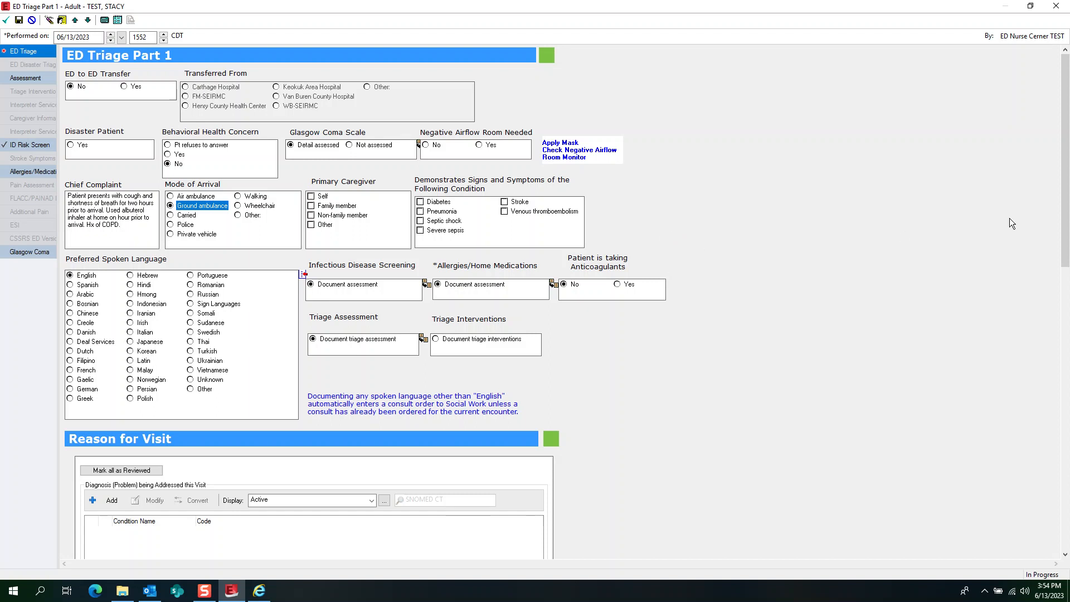
- Add the diagnosis "Shortness of breath" as the reason for visit by searching the diagnosis terminology
scroll(1066, 175, "down", 3)
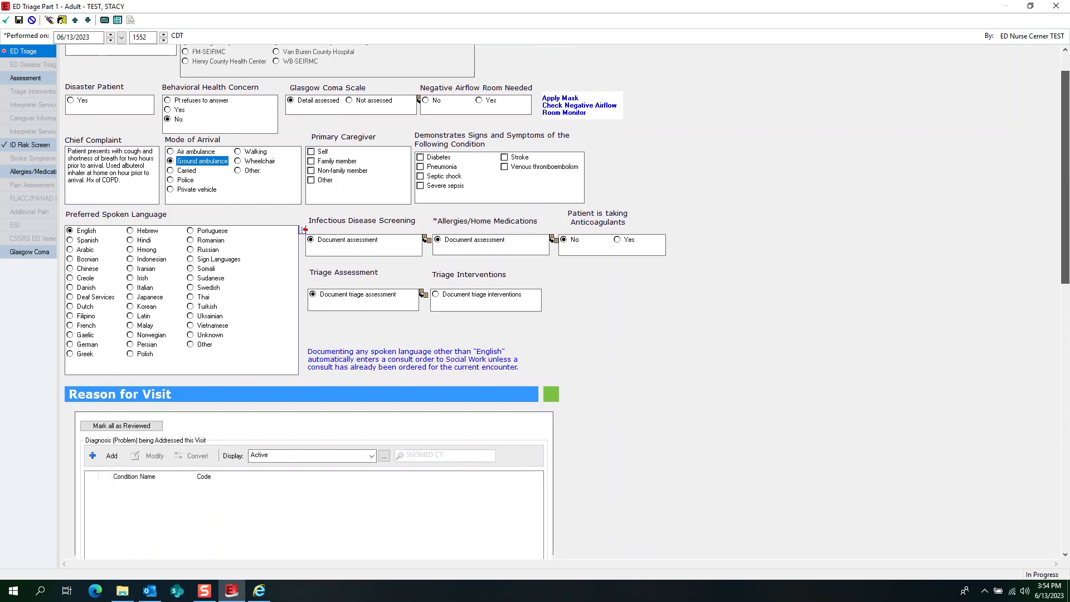
scroll(381, 276, "down", 6)
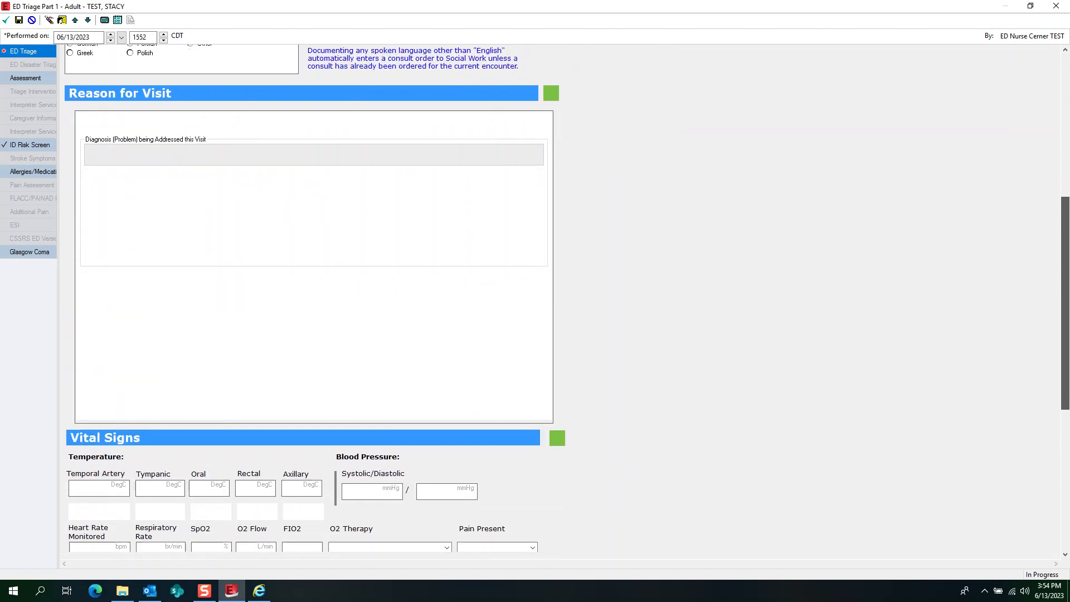
left_click(111, 147)
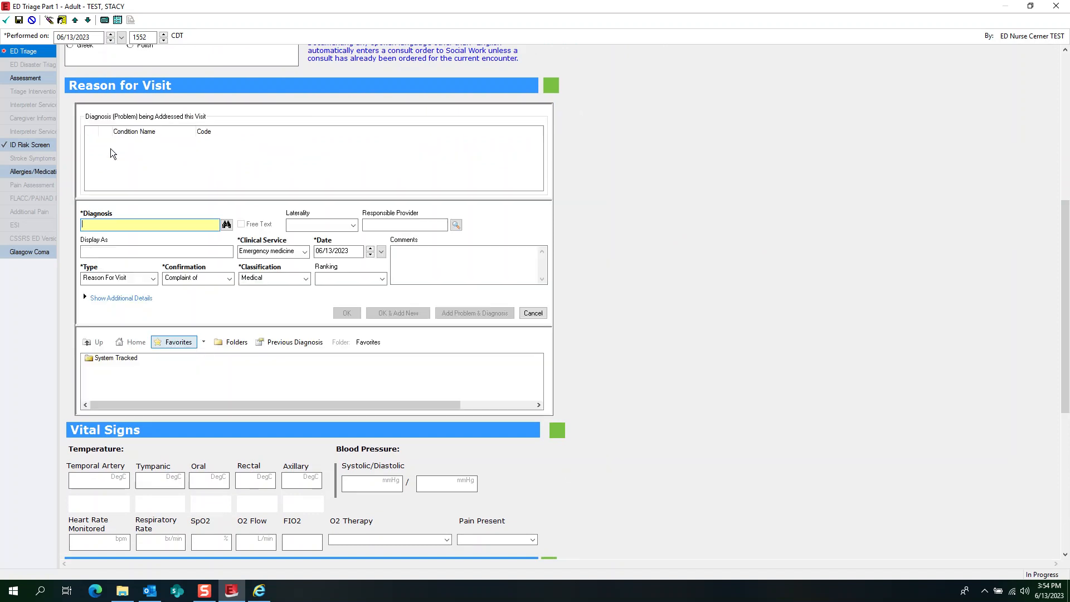
type("shortness of breath")
key("Return")
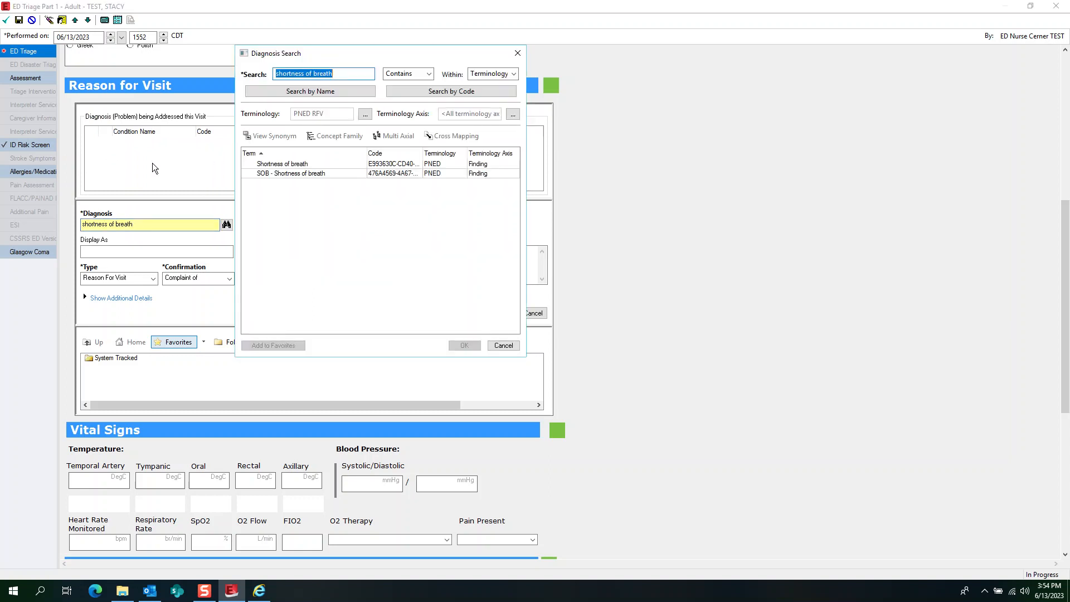
left_click(283, 163)
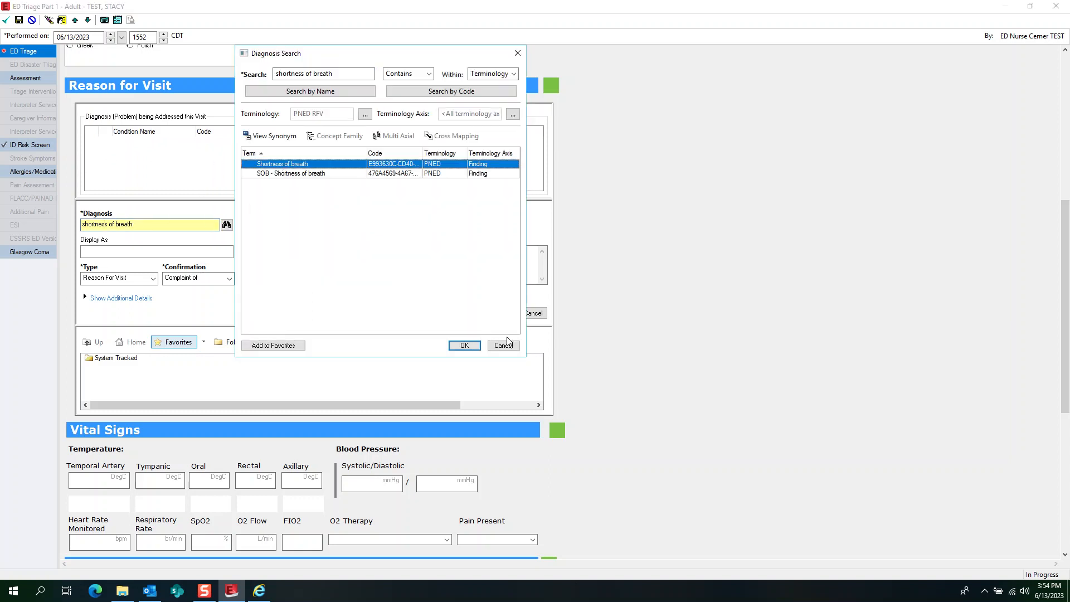
left_click(464, 345)
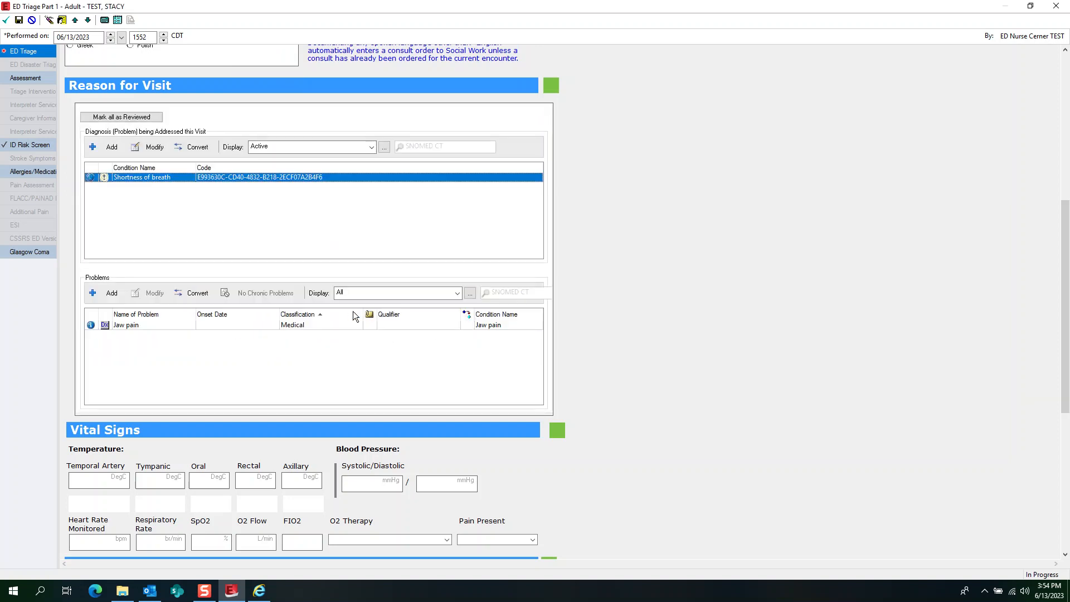
- Record an estimated weight of 75 kg and an estimated height of 172 cm in the measurements
scroll(558, 301, "down", 6)
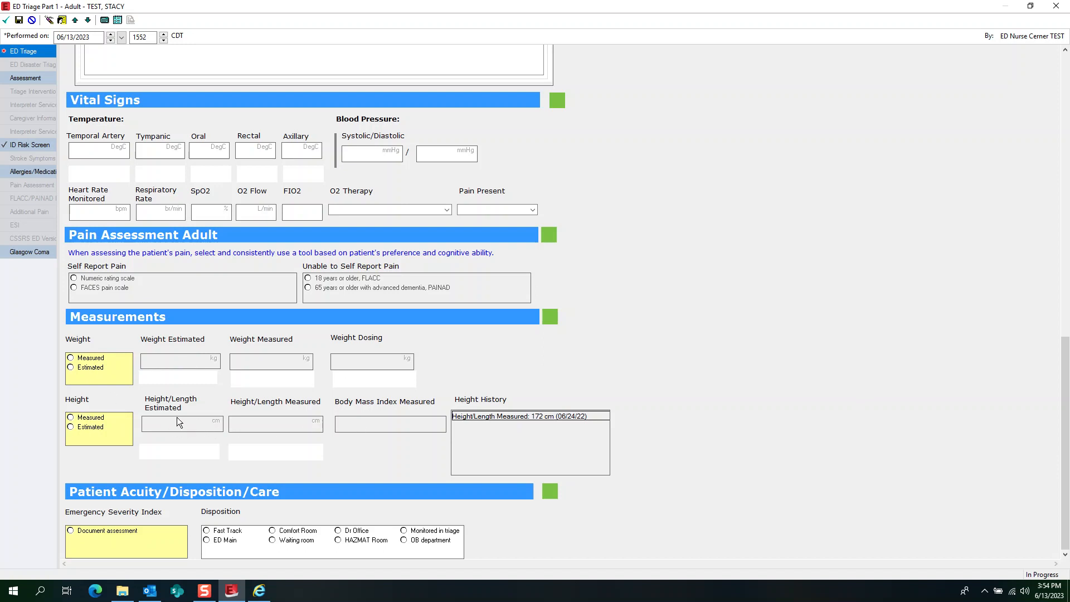
left_click(71, 368)
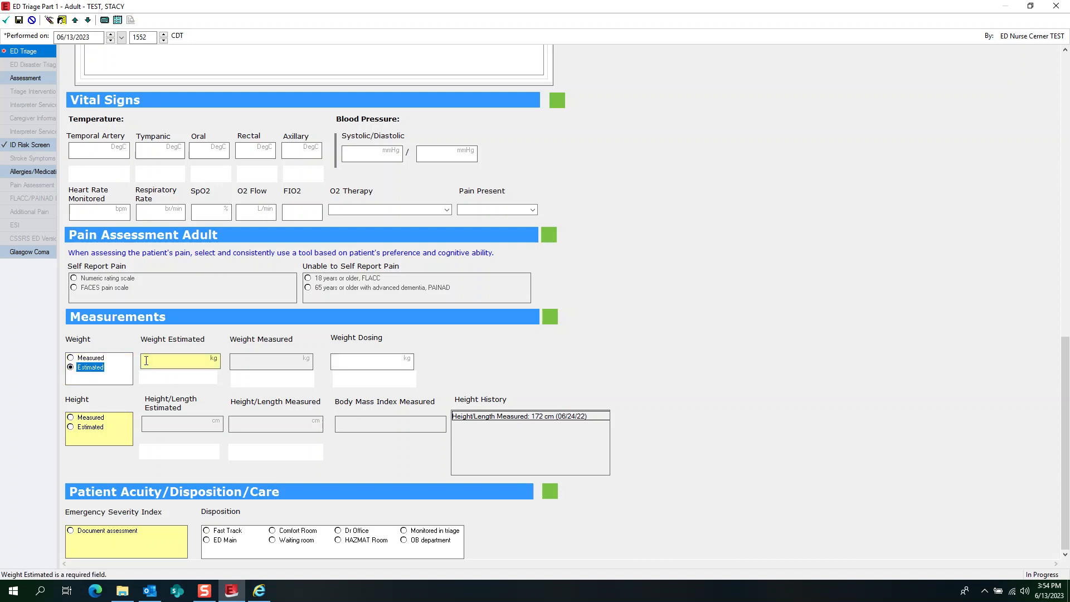
type("75")
left_click(92, 427)
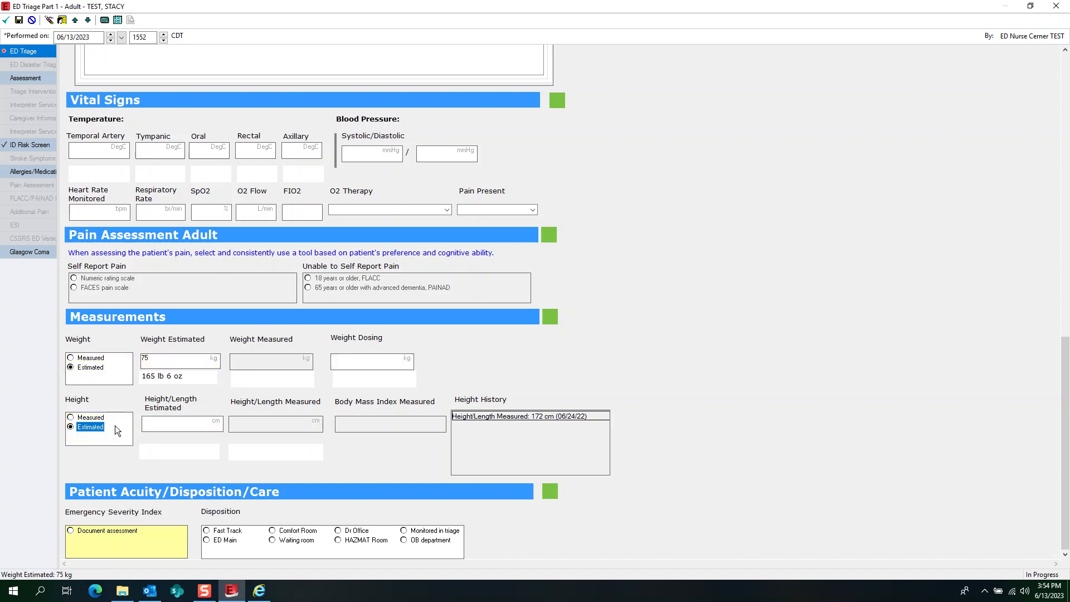
left_click(182, 423)
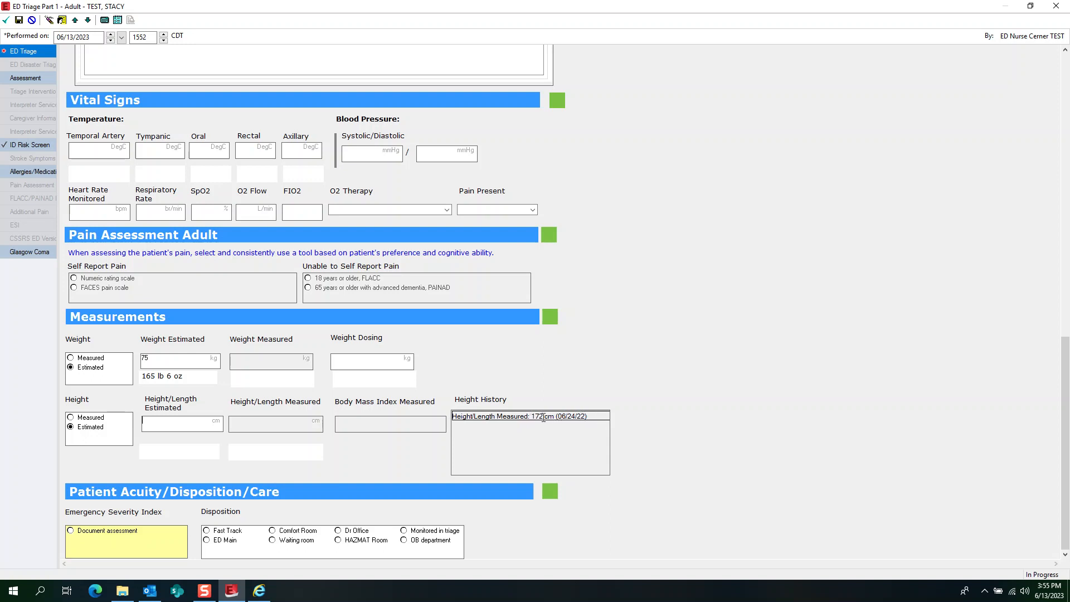
type("172")
- Document the Emergency Severity Index: No immediate life-saving intervention, No high-risk situation, Many resources, and vital signs that do not meet danger zone limits
left_click(71, 532)
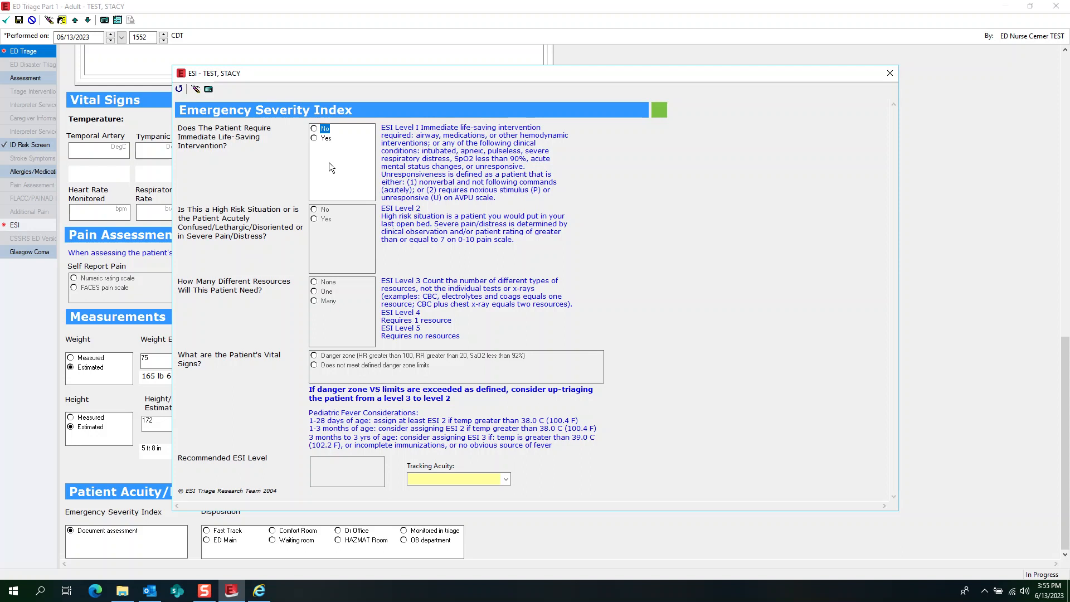
left_click(315, 129)
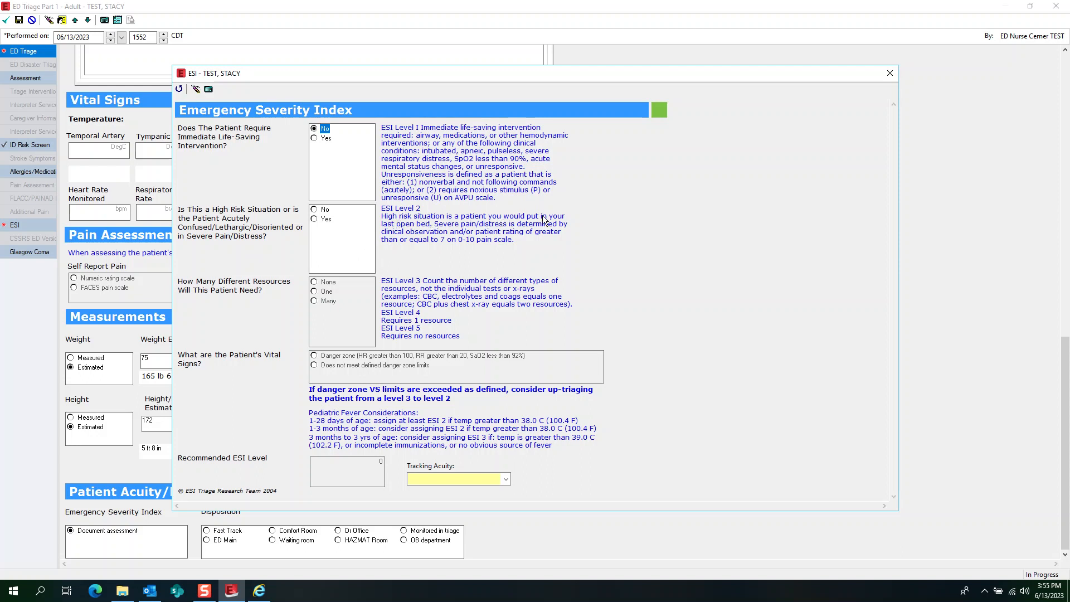
left_click(321, 211)
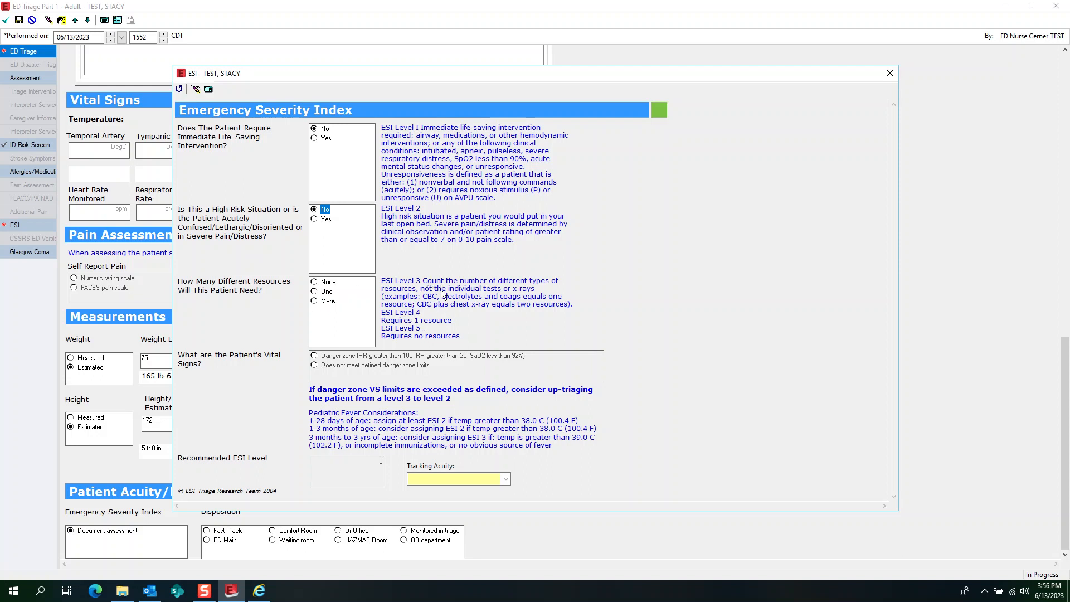
left_click(314, 301)
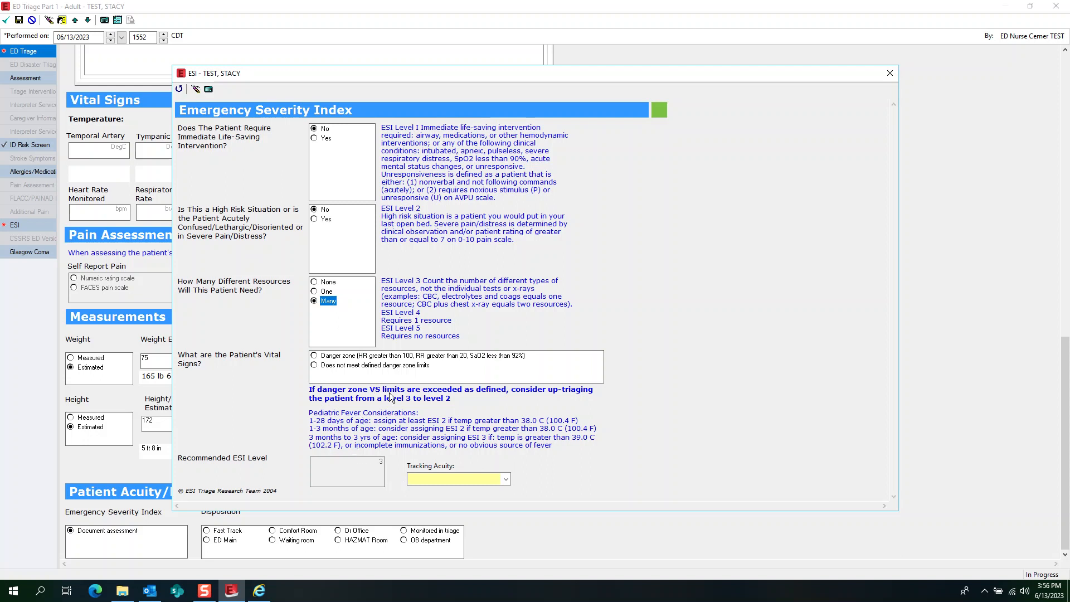
left_click(355, 367)
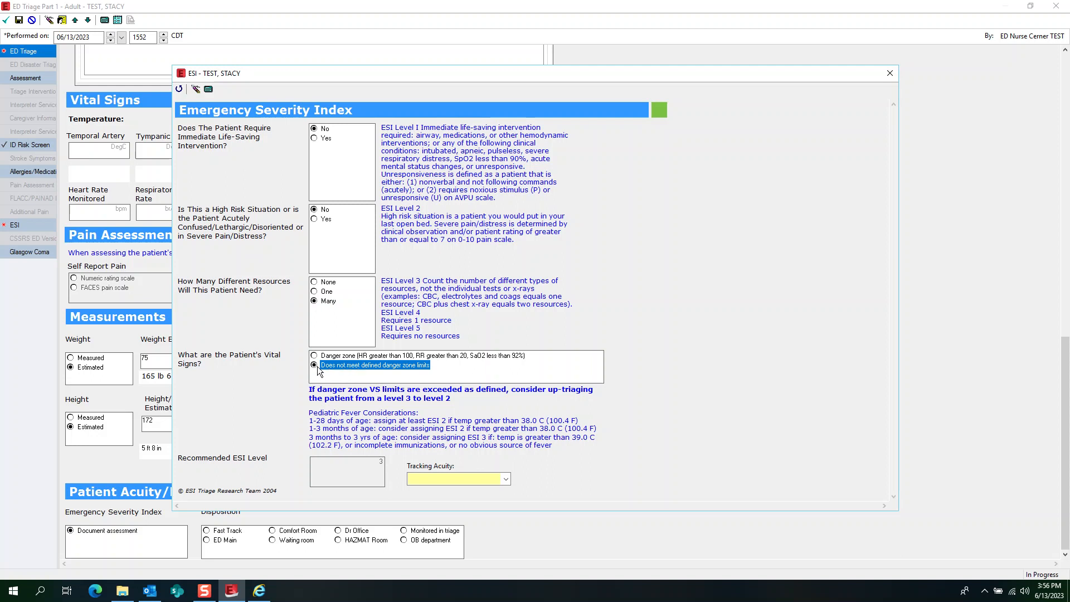
- Set the Tracking Acuity to 3, return from the ESI assessment, and sign the ED Triage Part 1 form
left_click(469, 477)
left_click(450, 507)
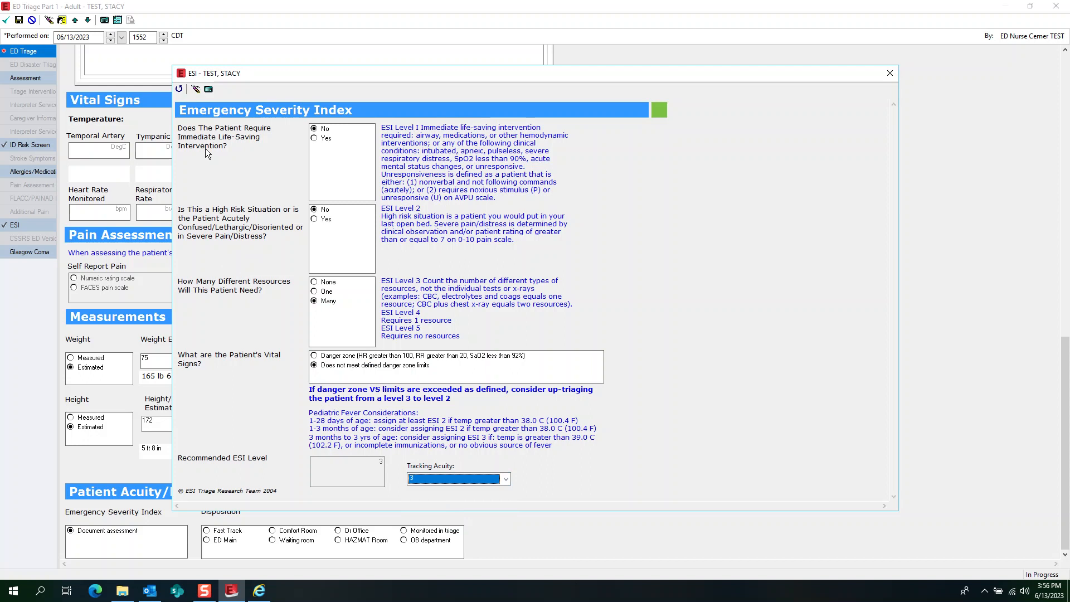
left_click(180, 89)
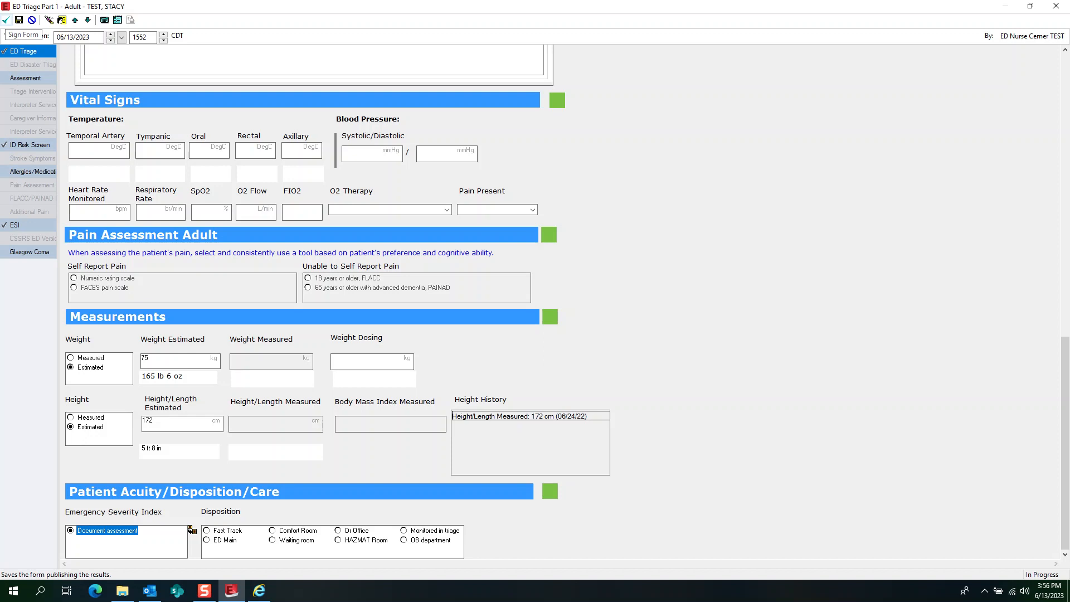
left_click(6, 20)
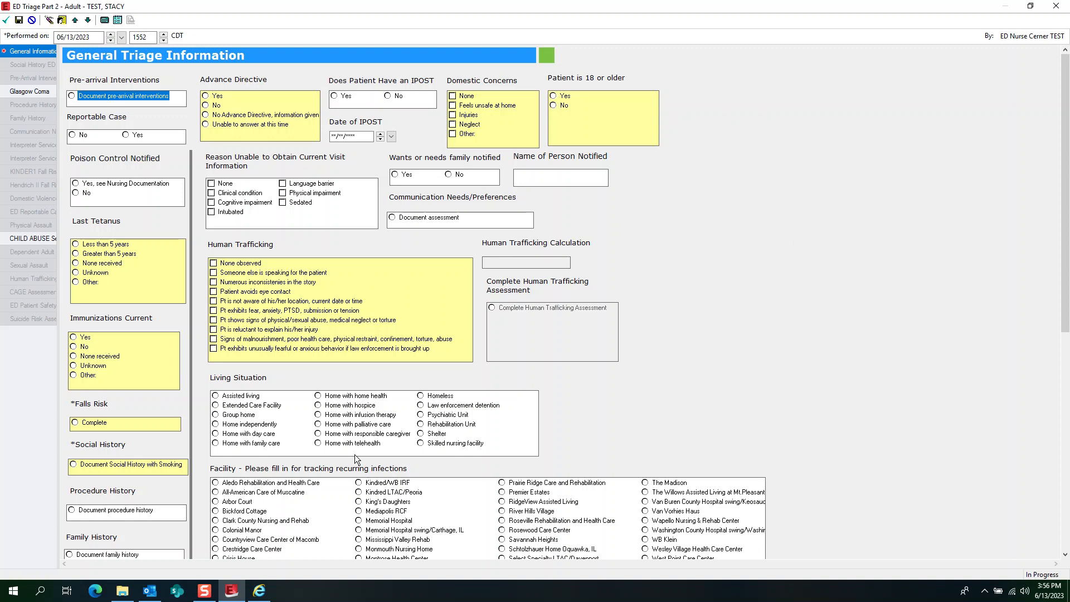
- Mark pre-arrival interventions as documented without selecting any treatments, and set Advance Directive to No and Domestic Concerns to None
left_click(101, 103)
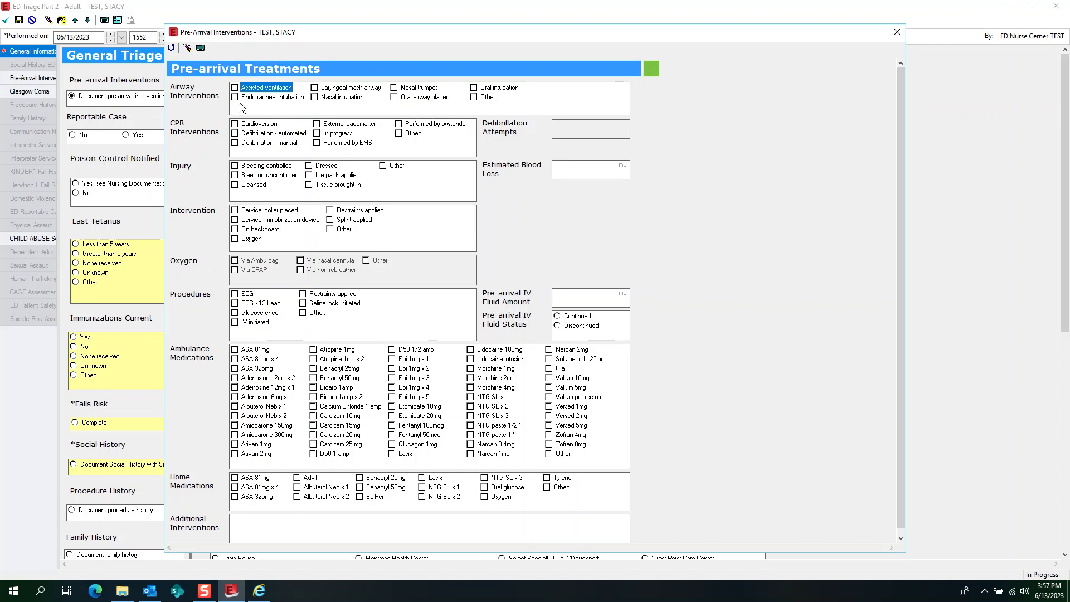
left_click(171, 49)
left_click(207, 105)
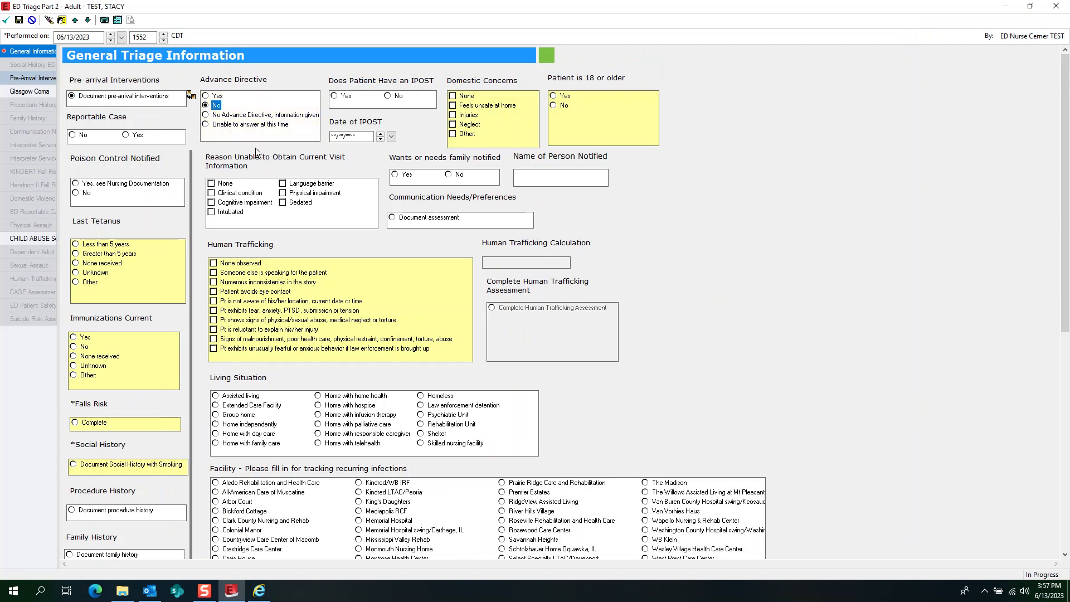
left_click(452, 96)
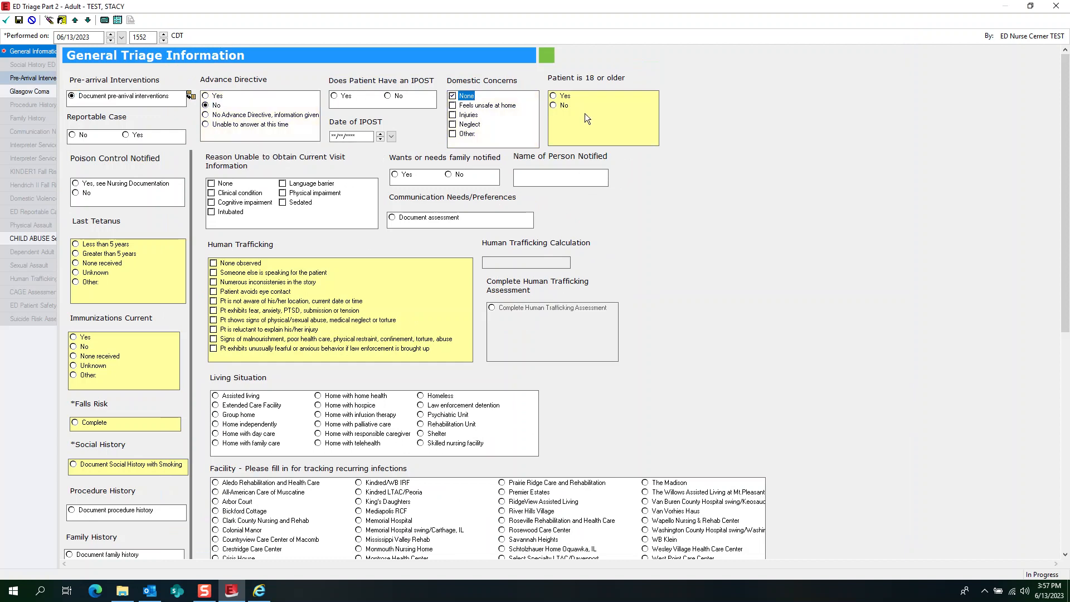
- Record that the patient is 18 or older and answer No to feeling down, depressed or hopeless in the Patient Safety Screener
left_click(553, 97)
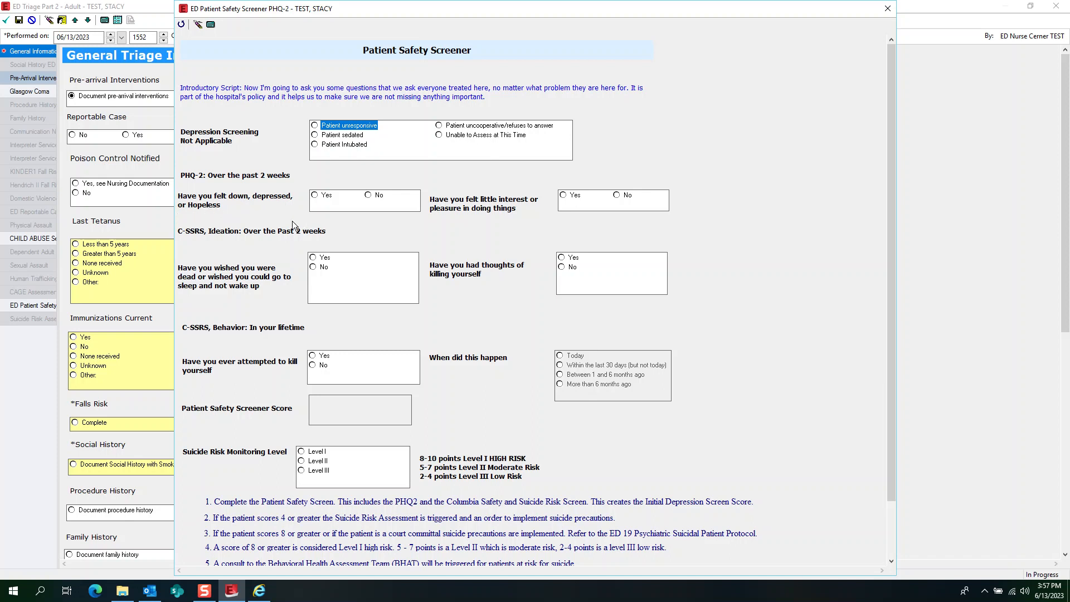
left_click(368, 195)
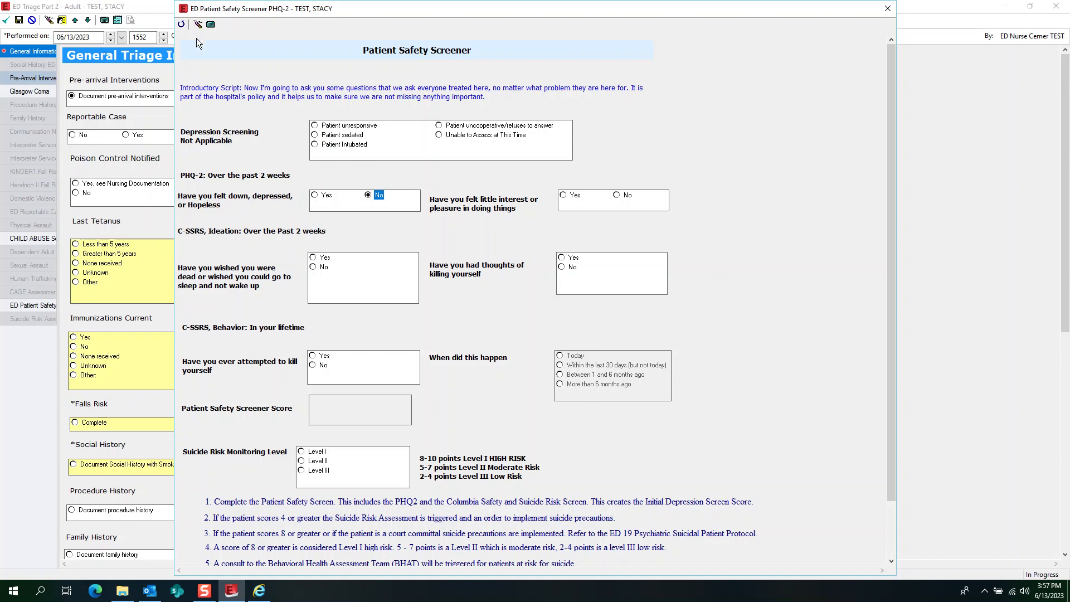
left_click(181, 24)
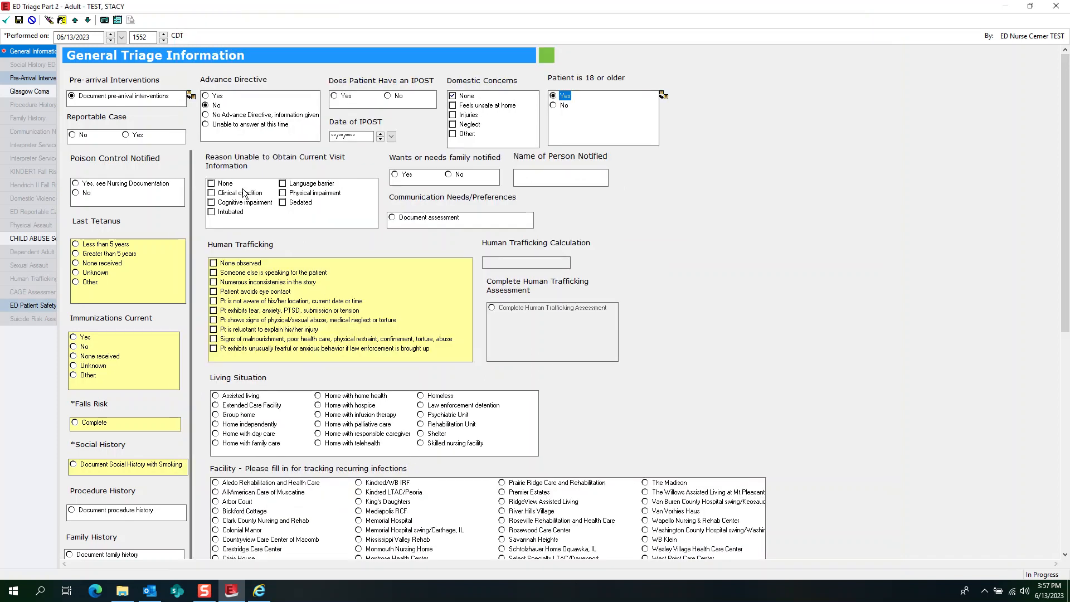
- Set Human Trafficking to None observed, and both Last Tetanus and Immunizations Current to Unknown
left_click(213, 263)
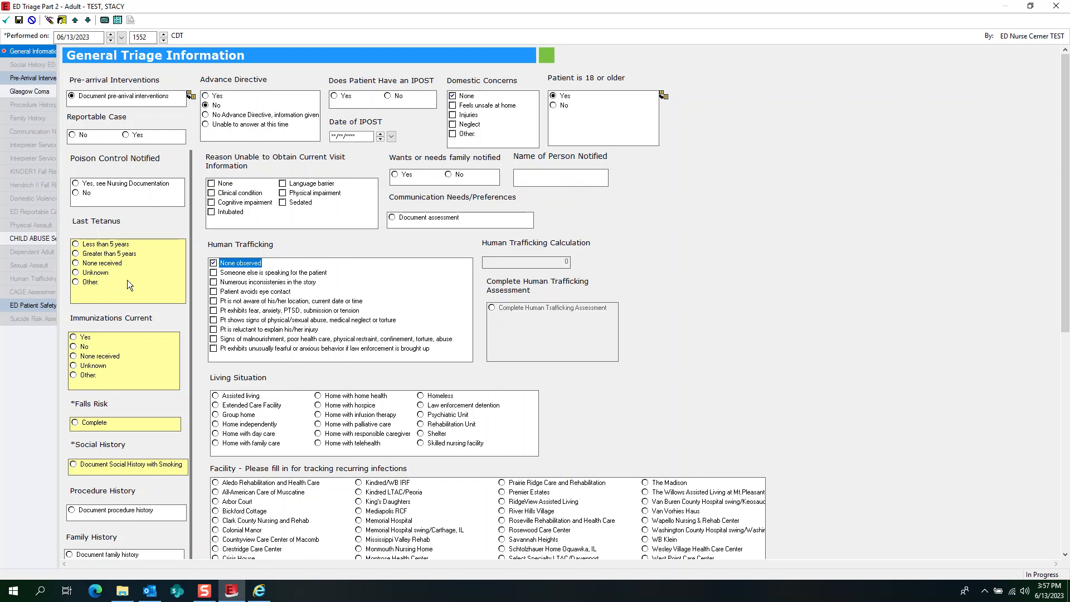
left_click(76, 273)
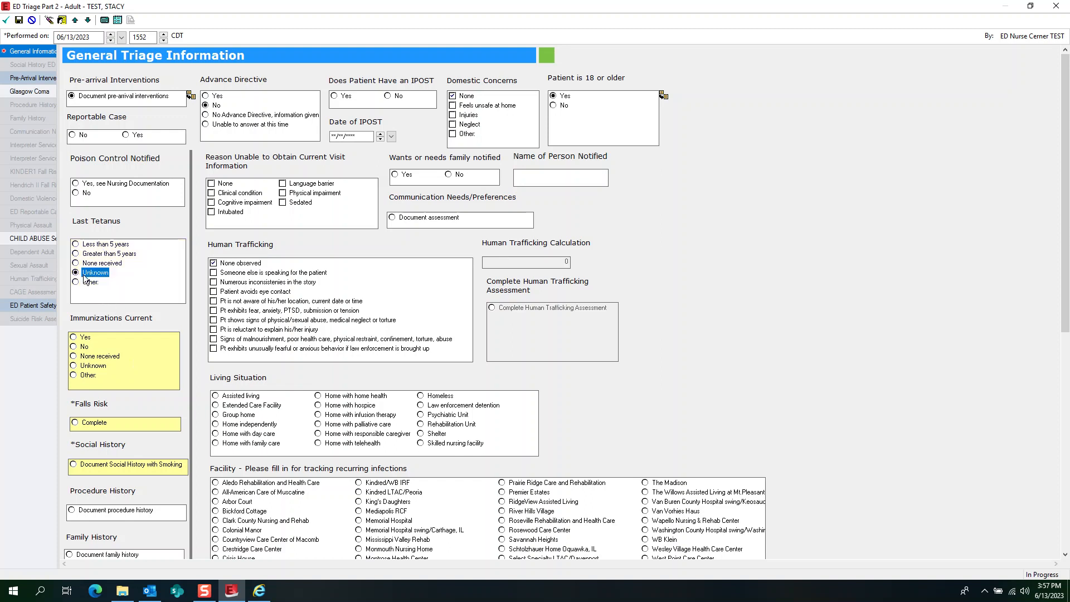
left_click(75, 366)
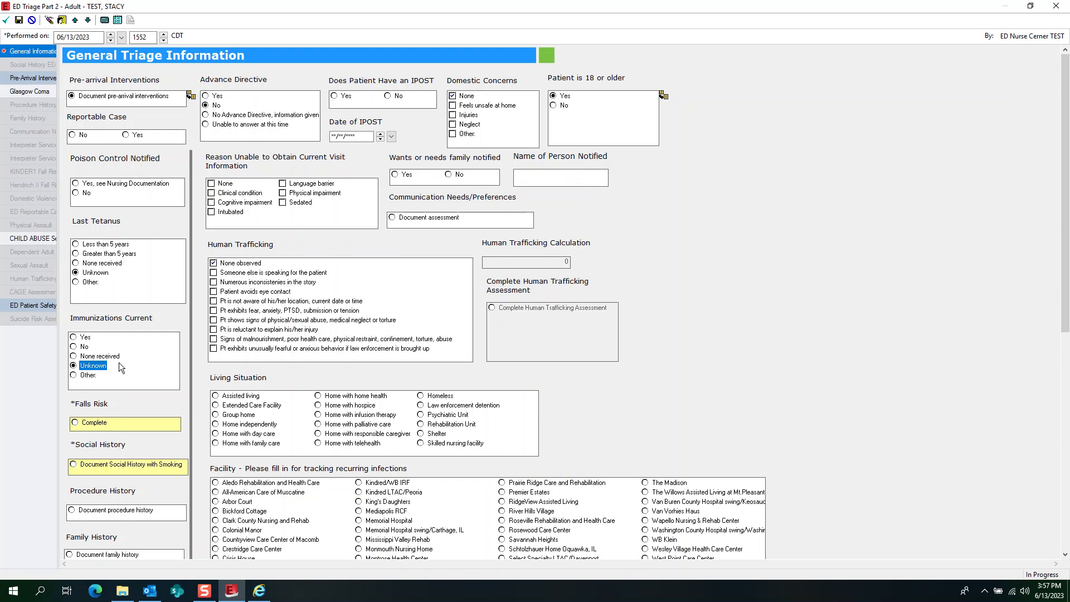
left_click(71, 362)
- Complete the KINDER1 Fall Risk Assessment with No for falls, age over 70, altered mental status, impaired mobility and nursing judgment
left_click(87, 423)
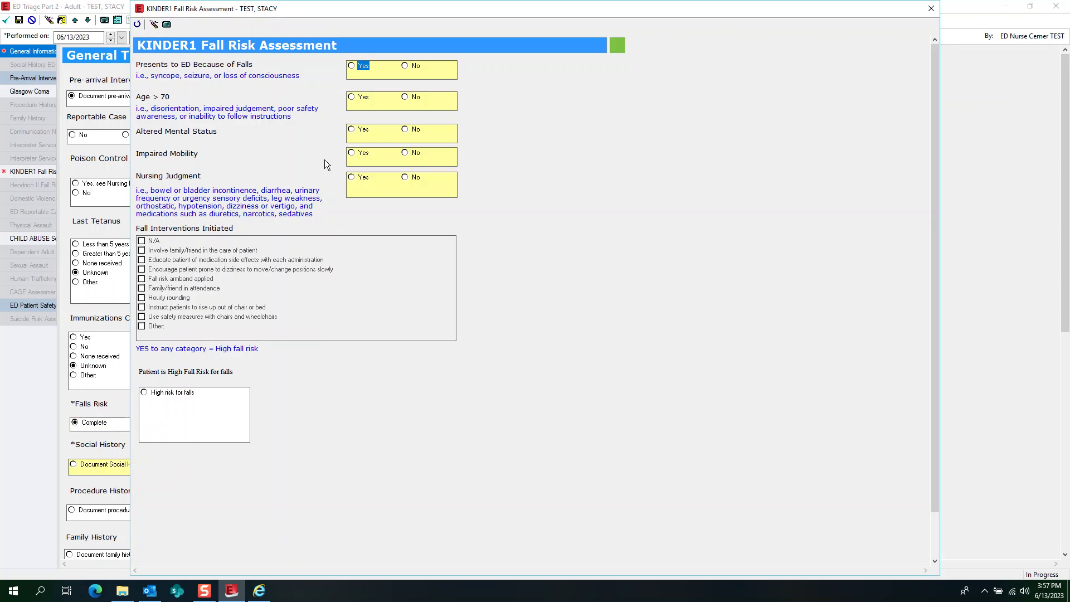
left_click(404, 66)
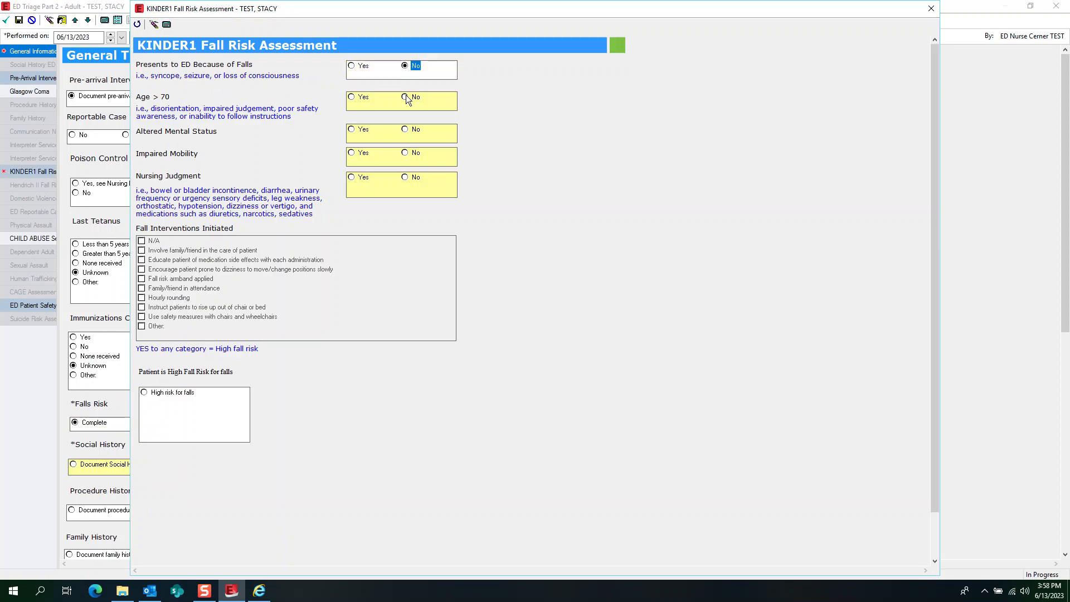
left_click(405, 97)
left_click(404, 130)
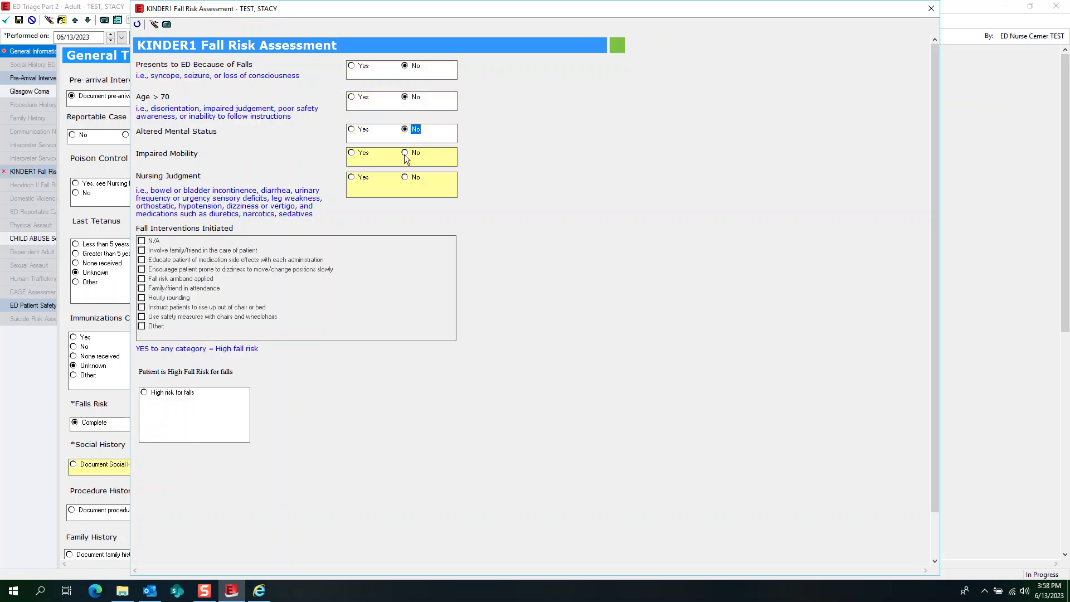
left_click(405, 153)
left_click(404, 177)
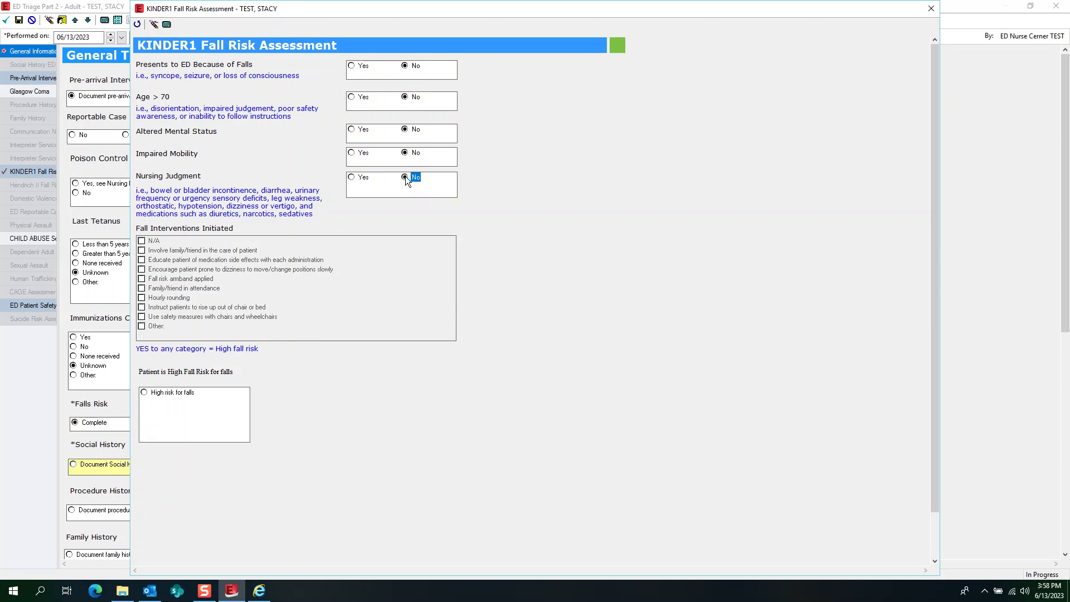
left_click(137, 24)
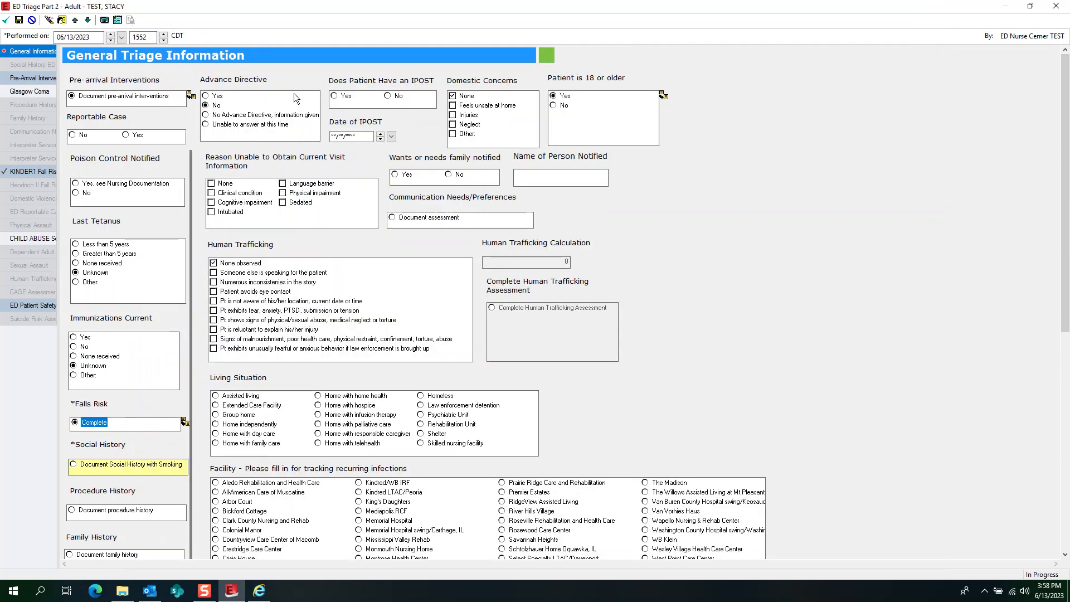
- Document the social history with Current alcohol use and No to all four CAGE questions, and mark all entries as reviewed
left_click(146, 463)
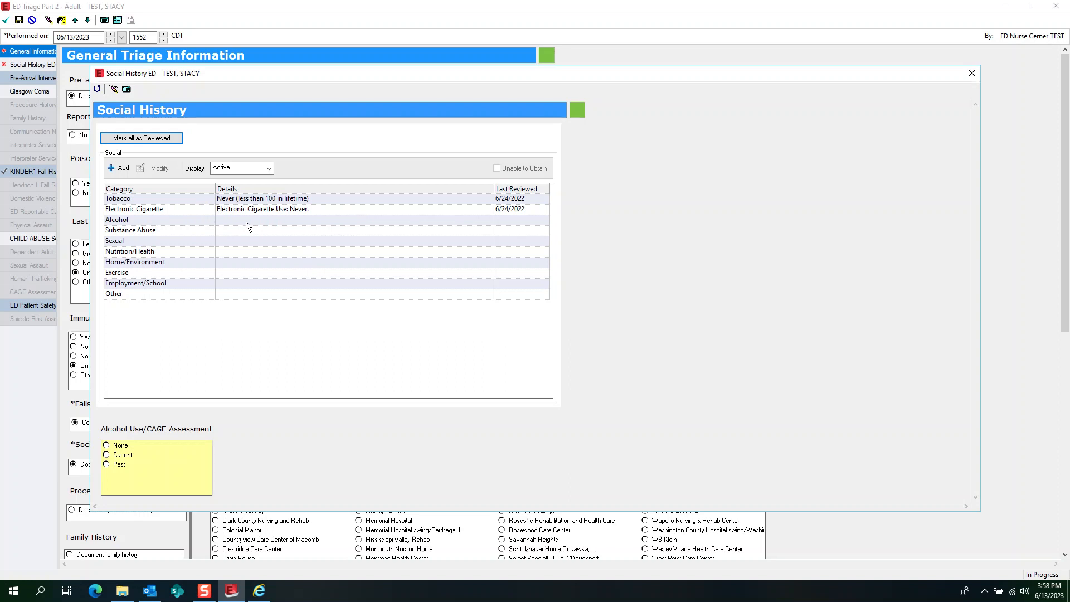
left_click(107, 455)
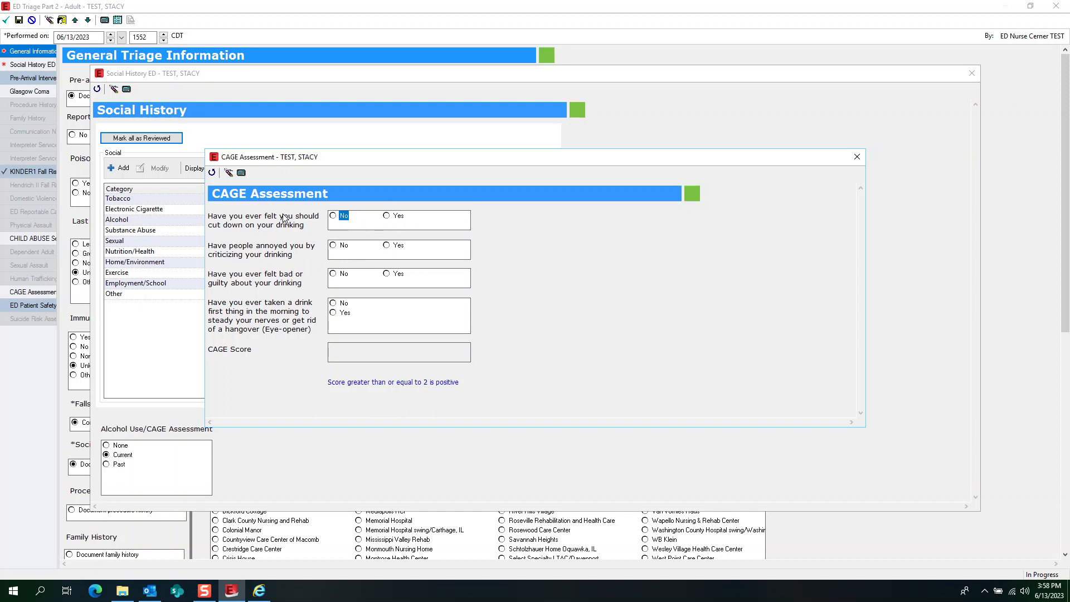
left_click(335, 216)
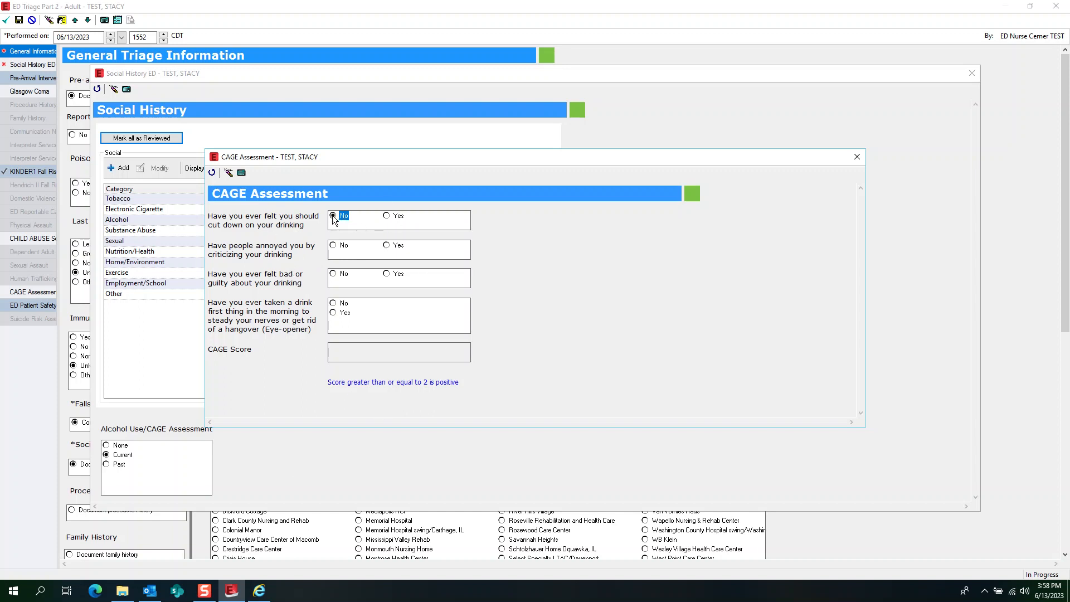
left_click(335, 246)
left_click(335, 274)
left_click(334, 303)
left_click(212, 172)
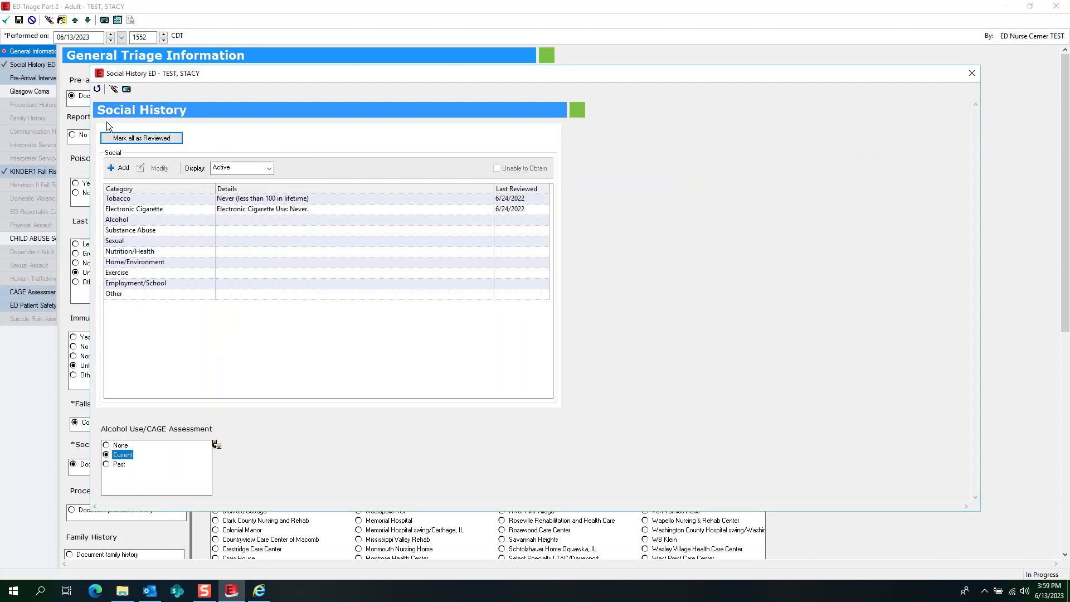
left_click(115, 138)
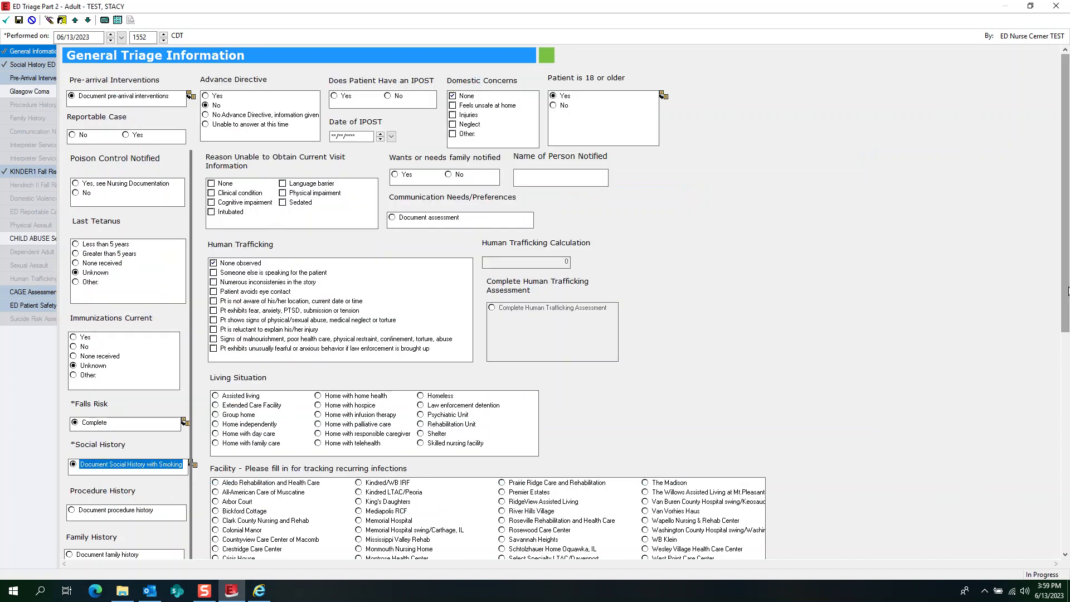
- Record safety measures in place: ID band applied, Bed in low position, Gown provided, Call light within reach, RN verified name/birthday, Patient oriented to room
left_click_drag(1065, 289, 1065, 467)
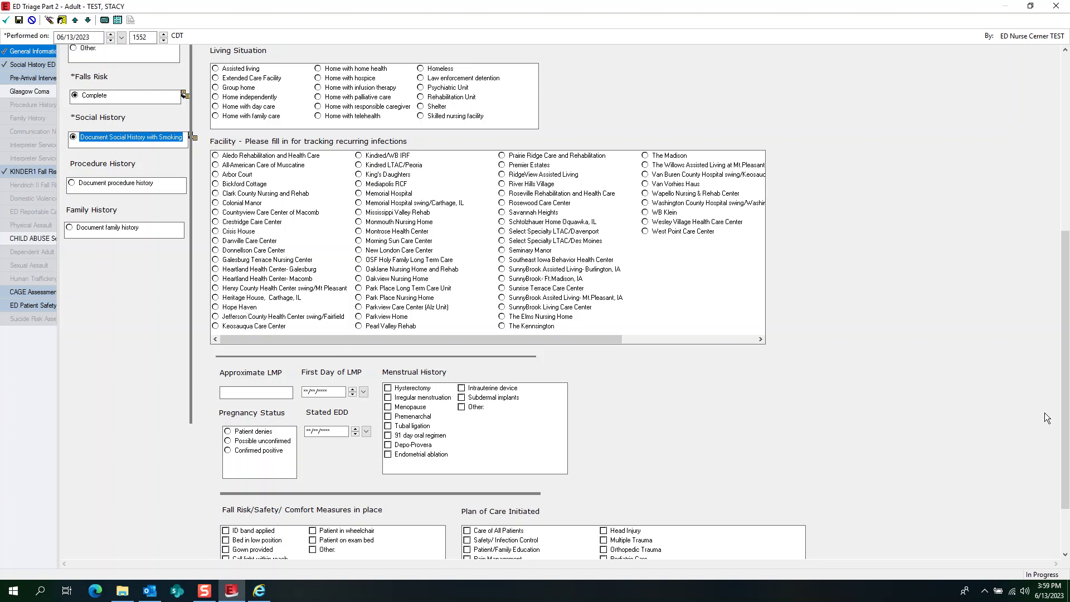
scroll(1064, 416, "down", 3)
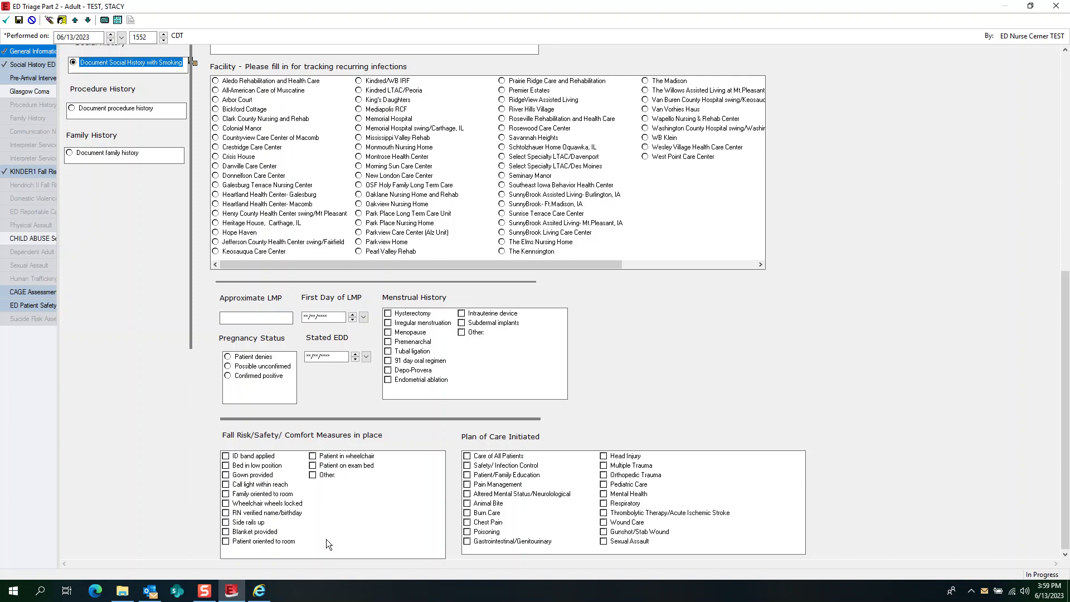
left_click(226, 456)
left_click(225, 466)
left_click(226, 476)
left_click(226, 485)
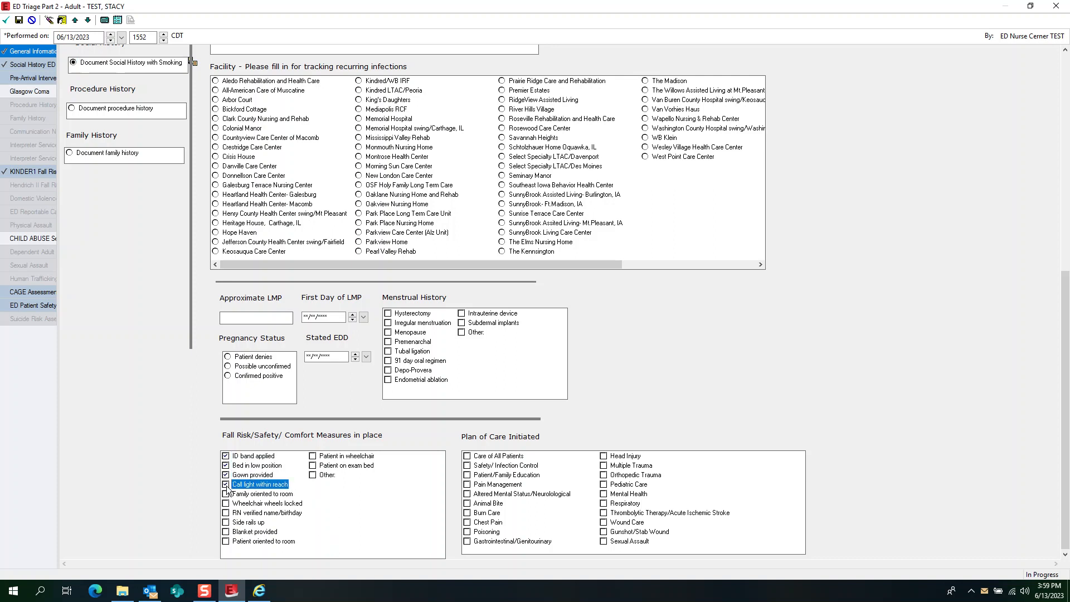
left_click(225, 513)
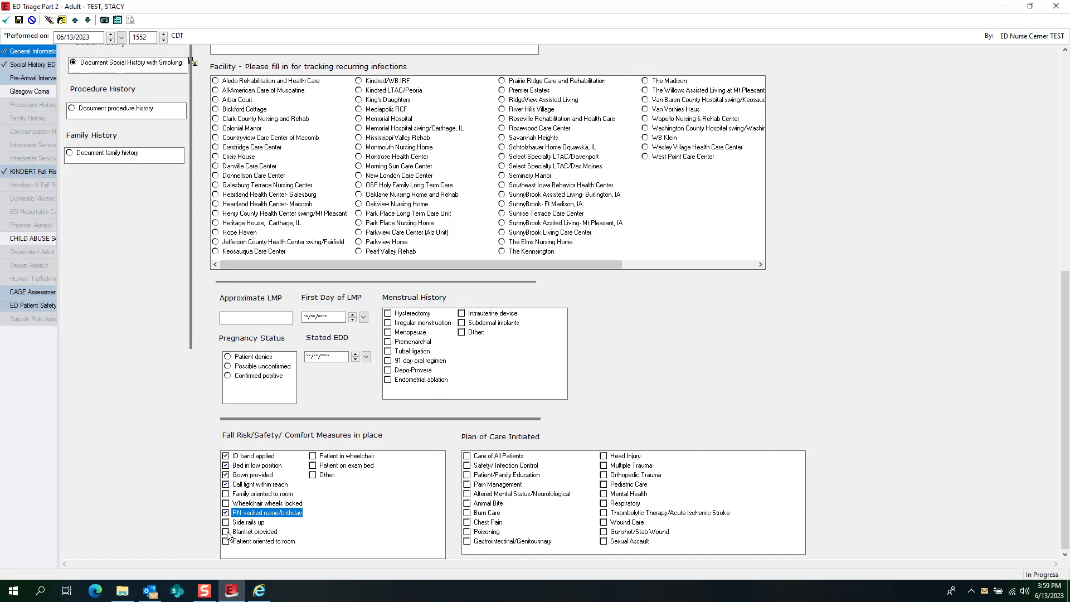
left_click(226, 541)
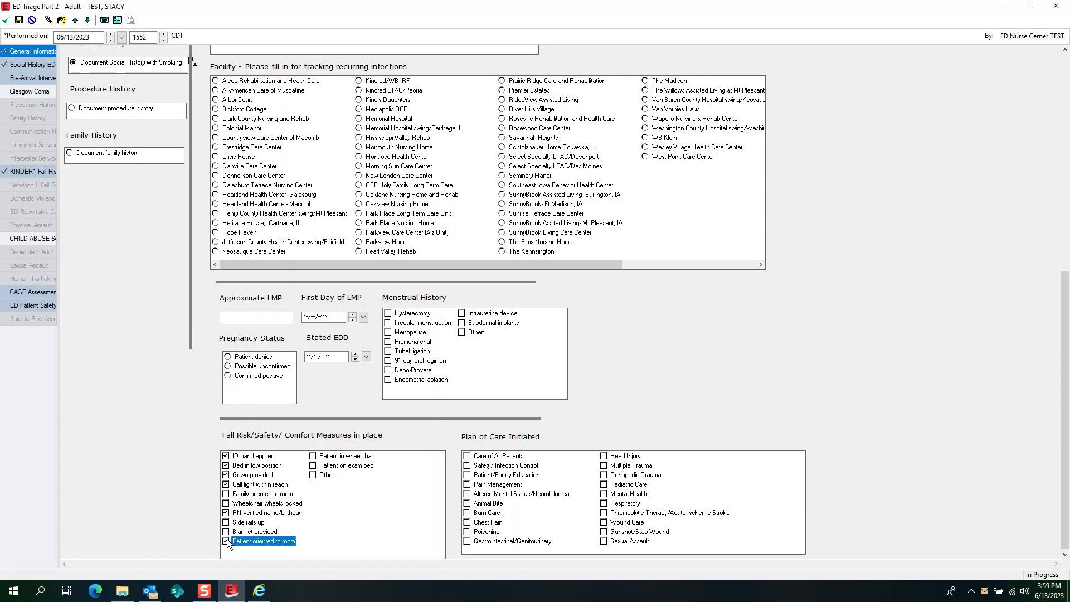
- Add Care of All Patients to Plan of Care Initiated and sign the ED Triage Part 2 form
left_click(468, 458)
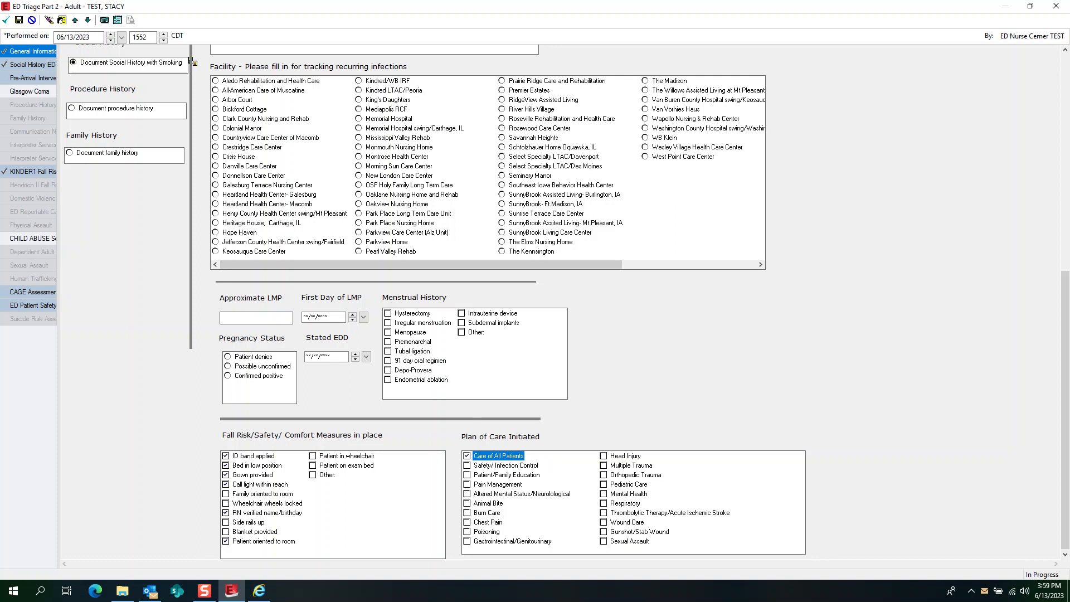
left_click(6, 20)
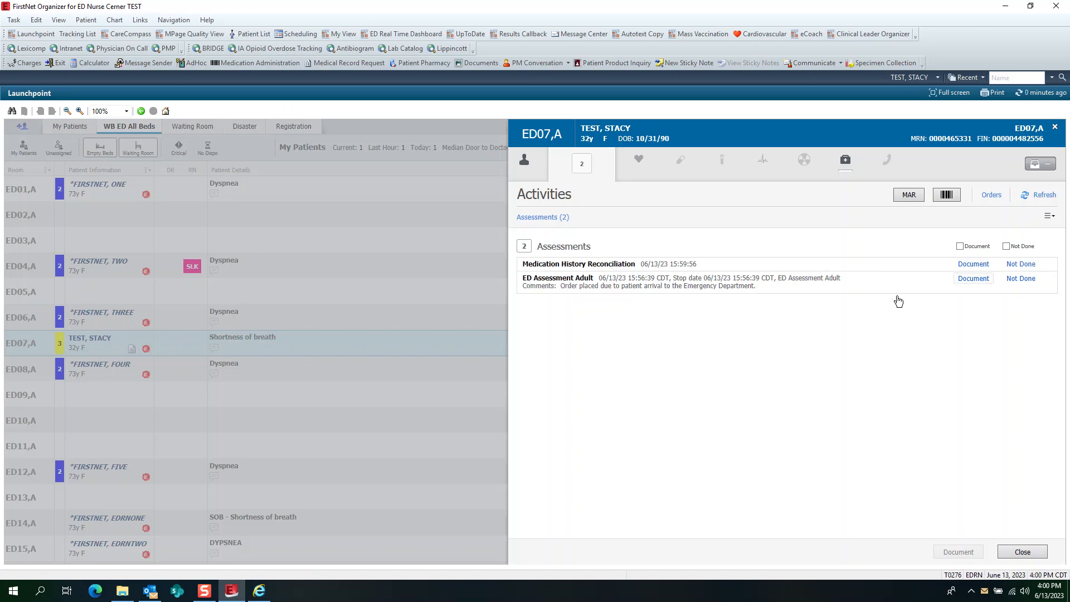
- Start documenting the ED Assessment Adult and record the respiratory symptoms Cough and Shortness of breath, including the shortness of breath indicator
left_click(971, 279)
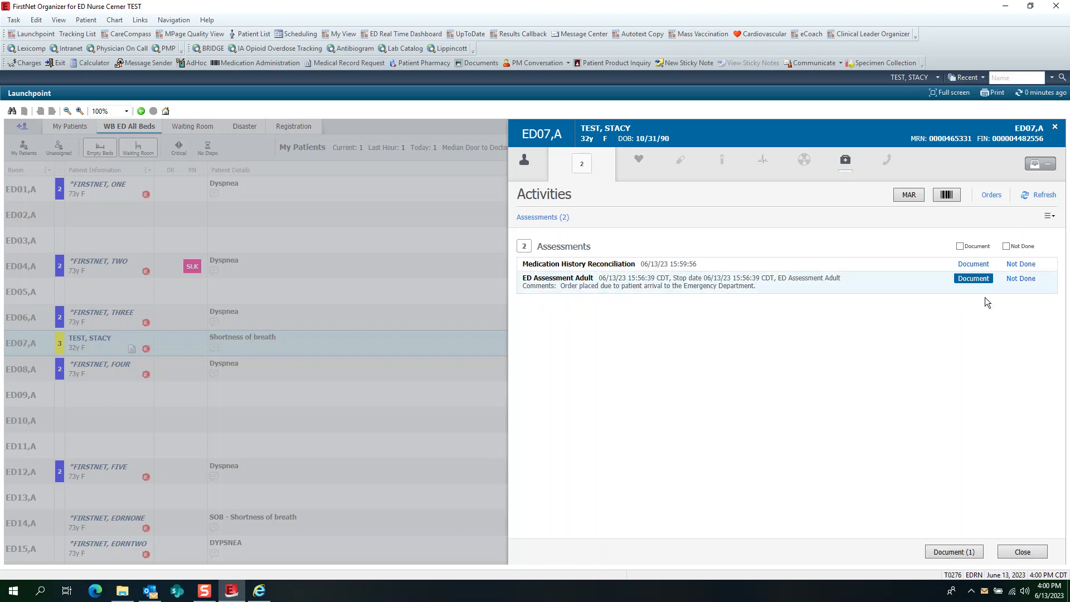
left_click(974, 552)
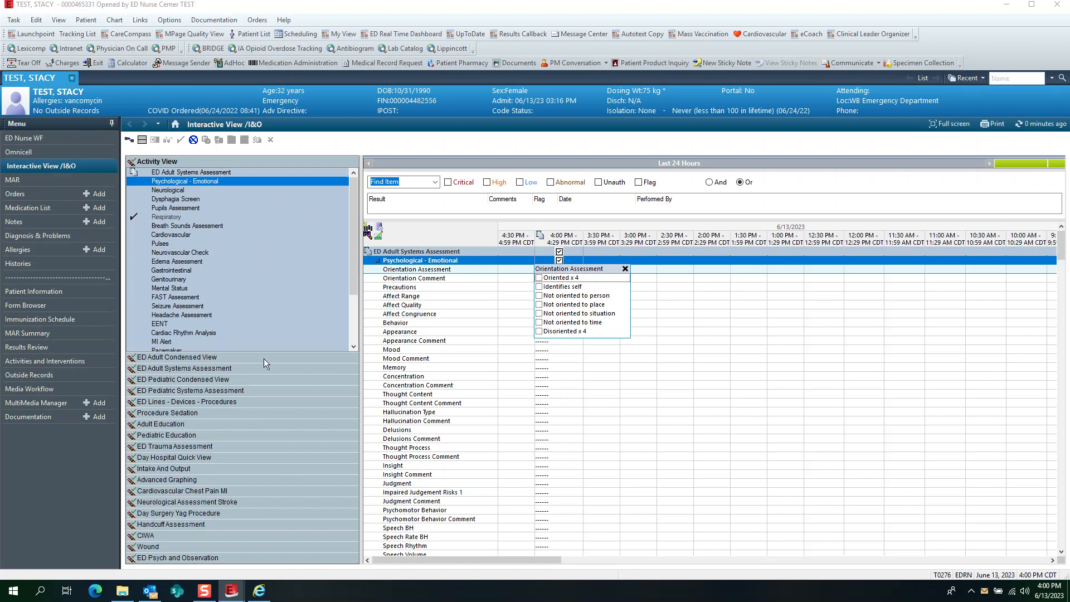
left_click(166, 217)
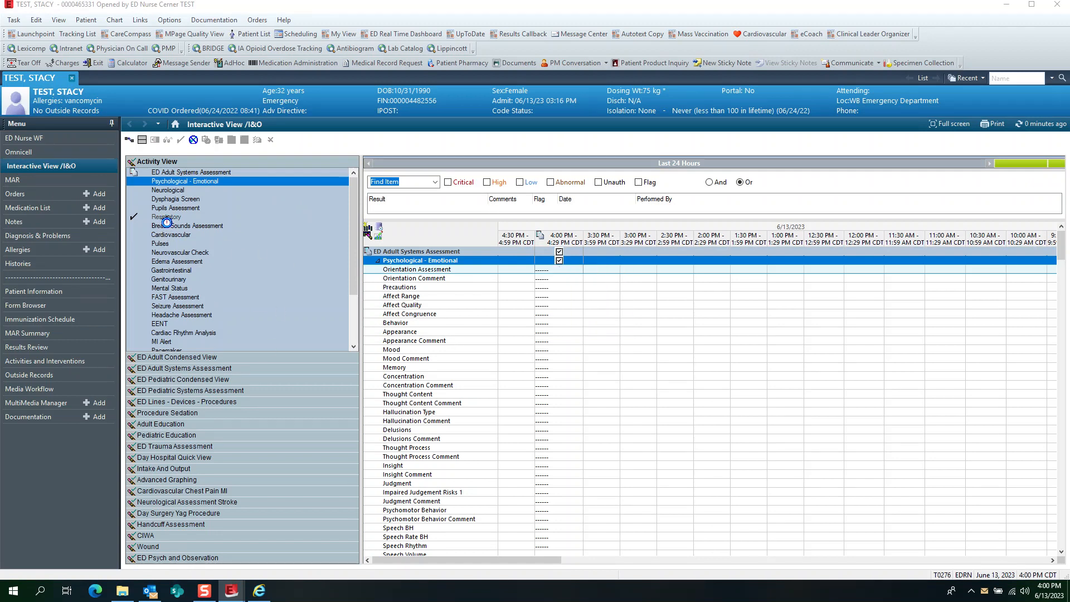
left_click(561, 278)
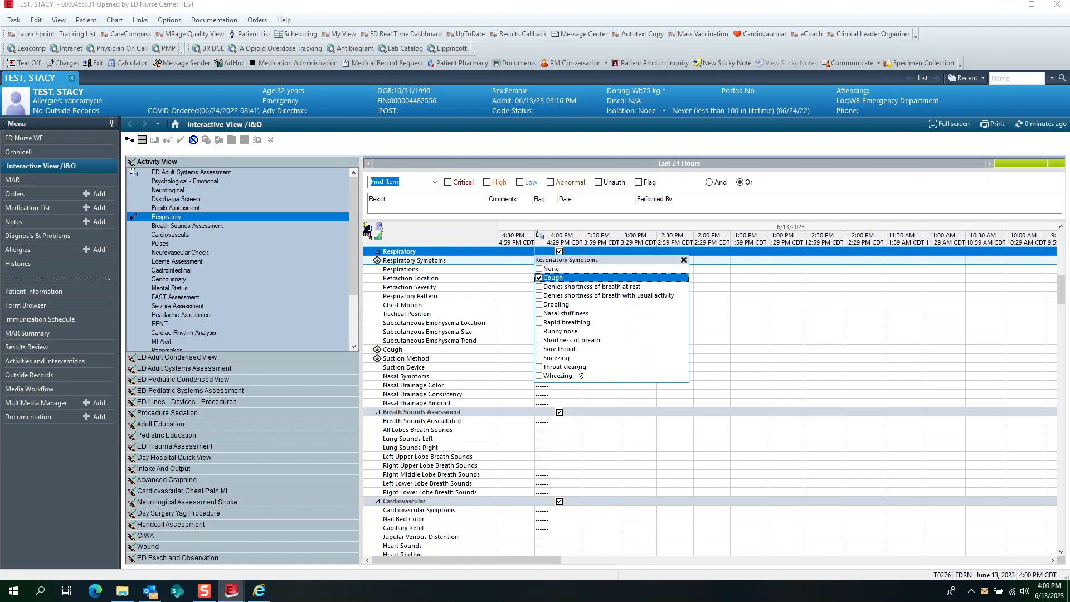
left_click(566, 340)
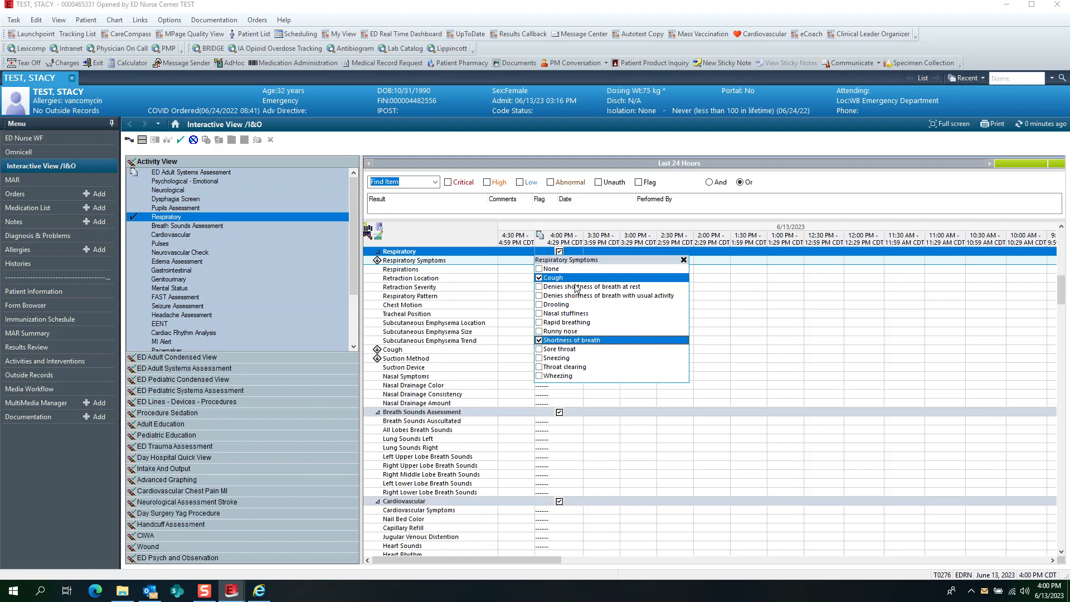
key("Return")
left_click(557, 278)
key("Return")
- Record Respirations as Unlabored, Respiratory Pattern as Regular and Chest Motion as Symmetrical
left_click(559, 291)
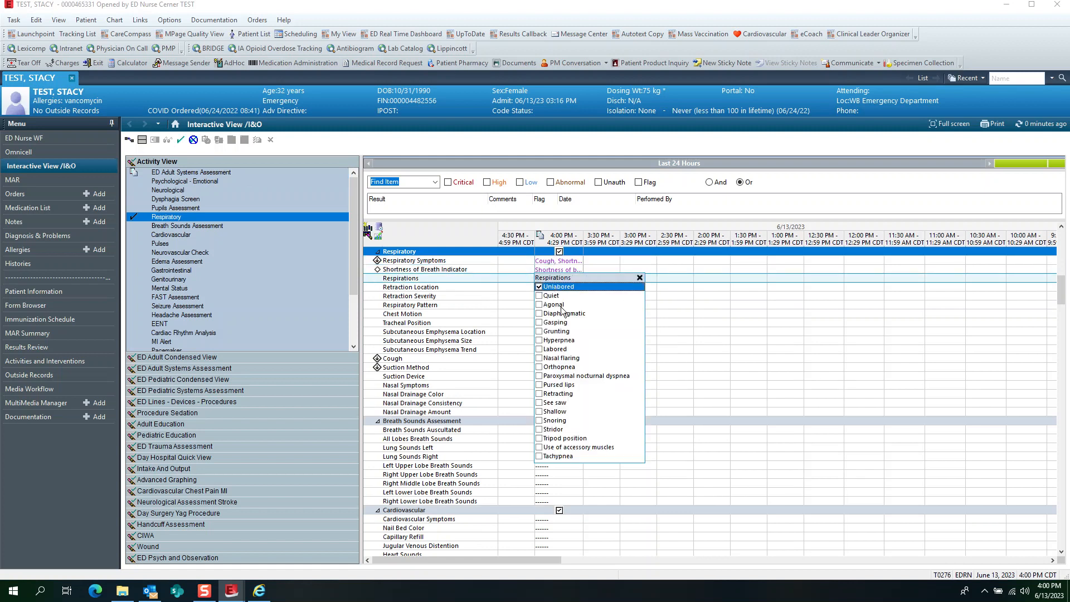
key("Return")
key("Return")
key("Return")
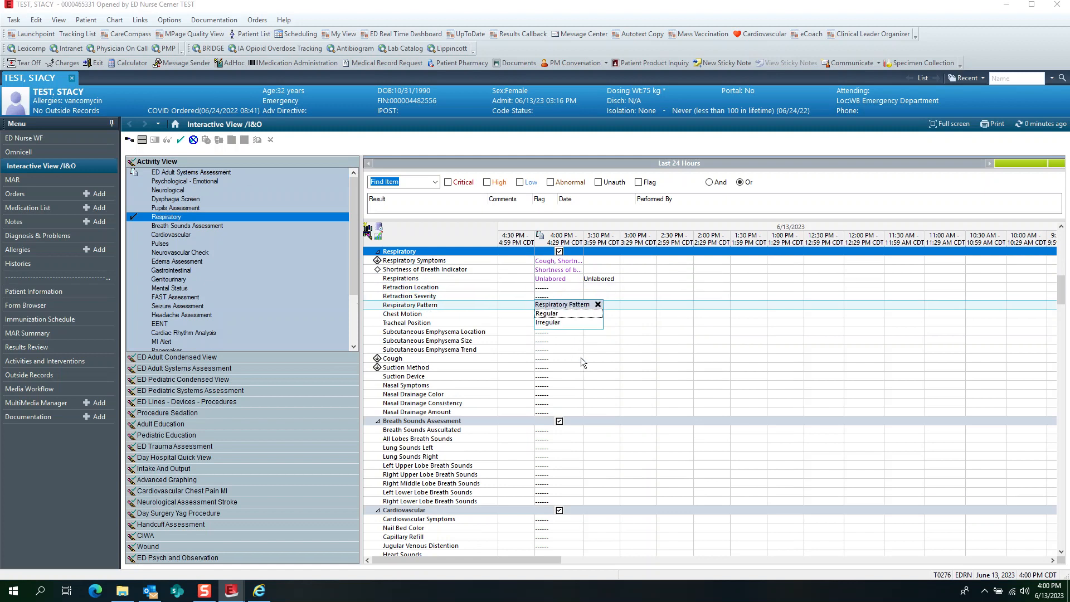
left_click(556, 315)
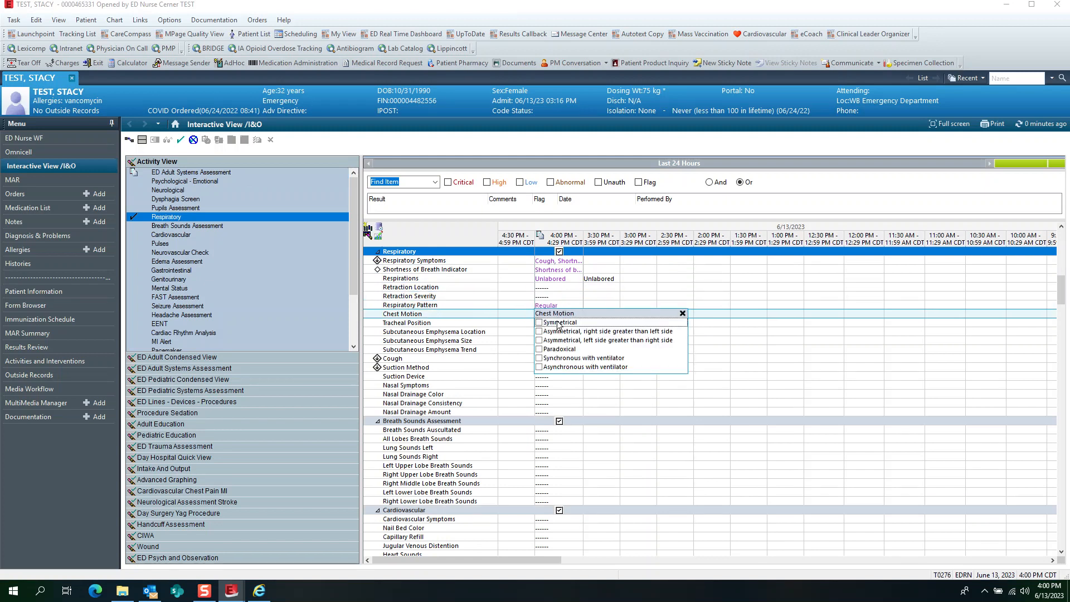
left_click(558, 323)
key("Return")
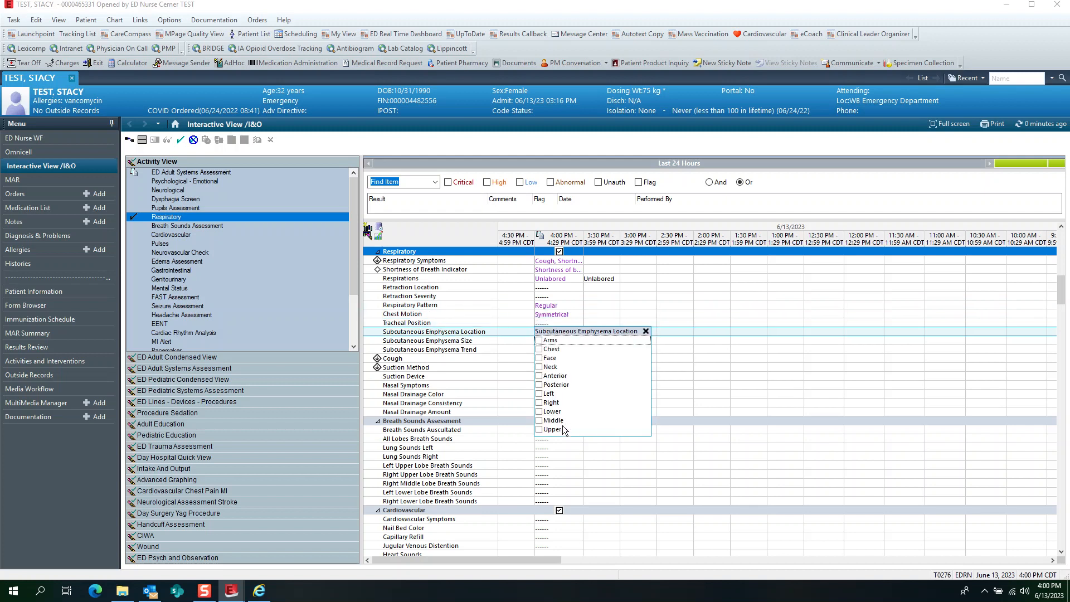
- Record Breath Sounds Auscultated as Anterior and posterior and All Lobes Breath Sounds as Clear, and sign the assessment
key("Return")
left_click(573, 457)
left_click(547, 433)
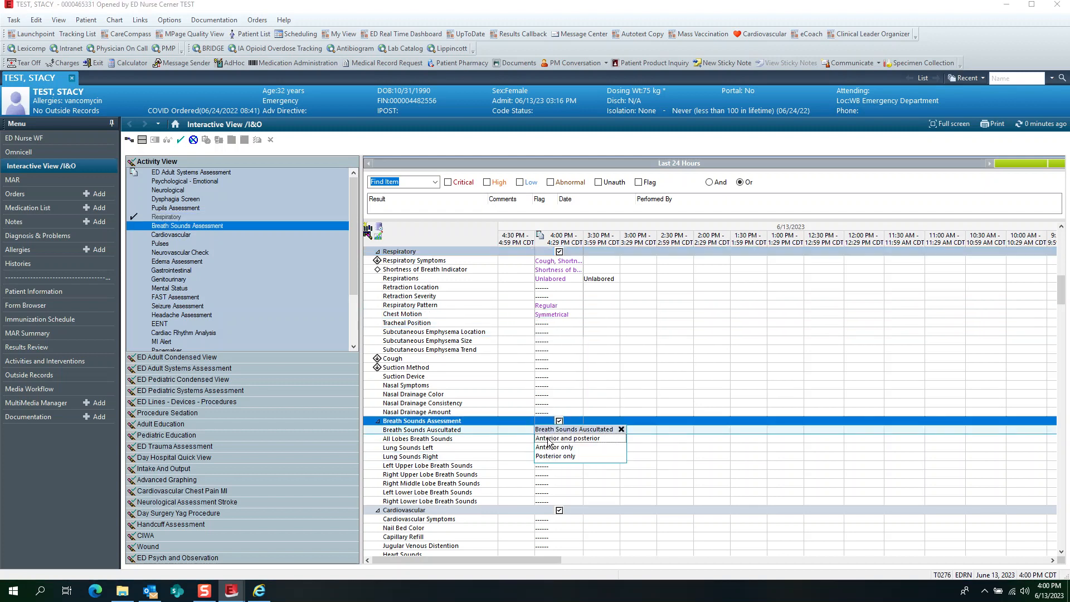
left_click(547, 440)
left_click(555, 447)
key("Return")
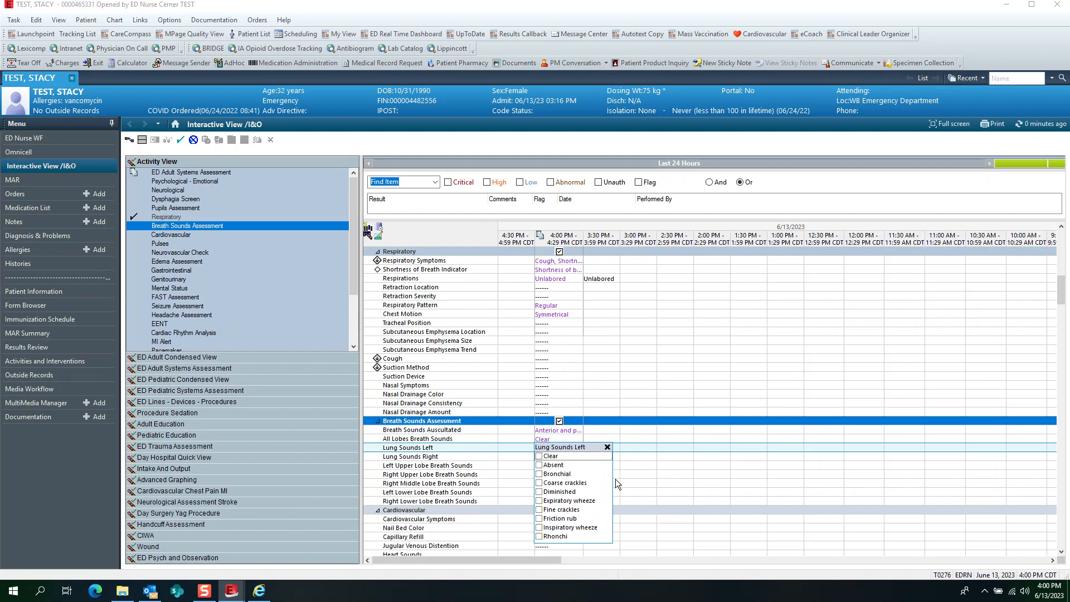
left_click(637, 456)
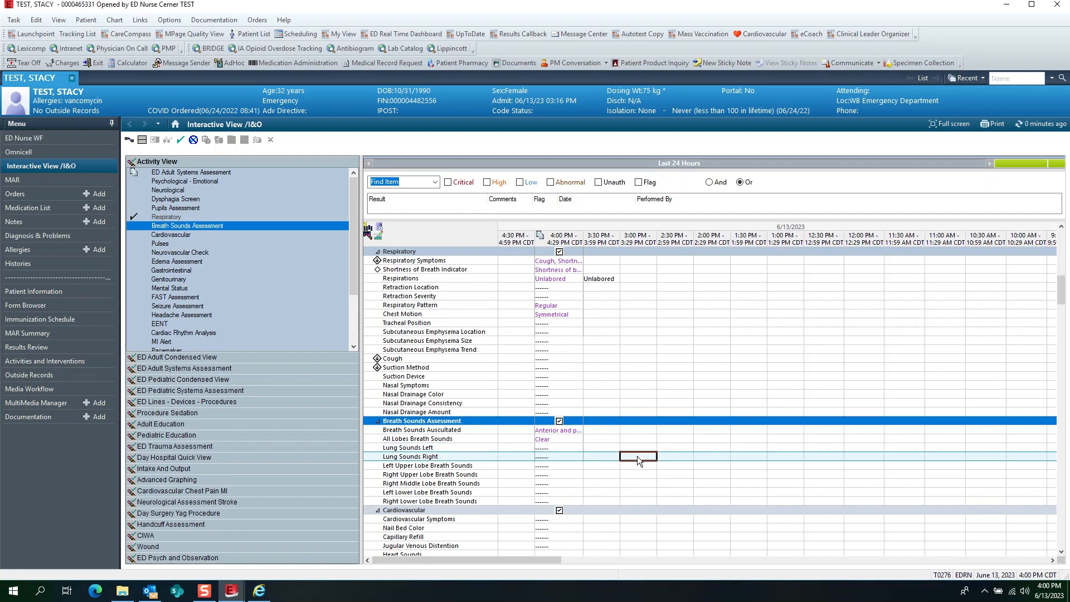
scroll(589, 455, "down", 7)
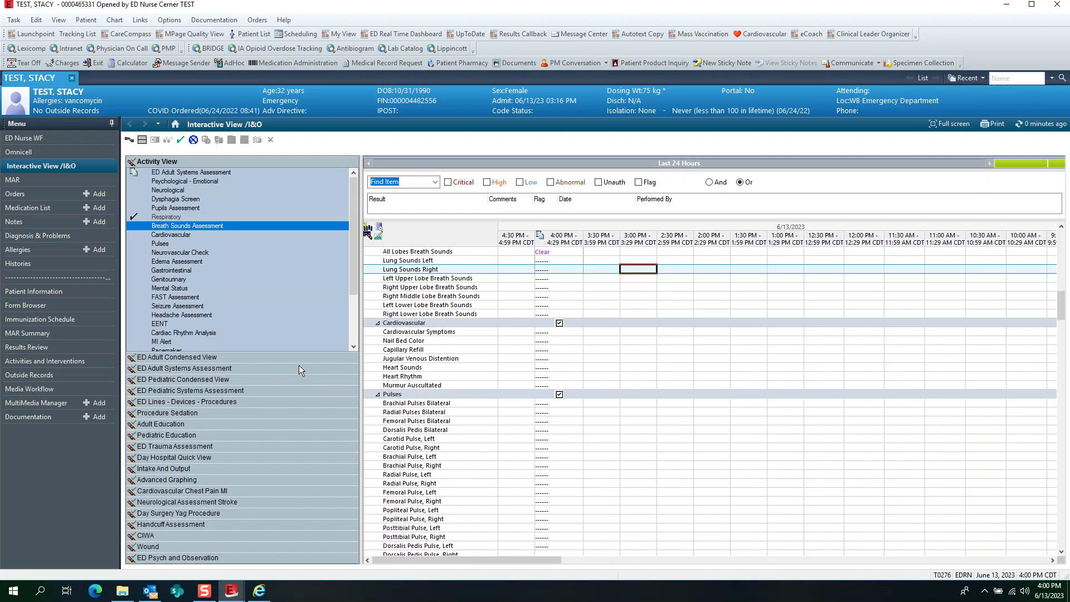
left_click(180, 141)
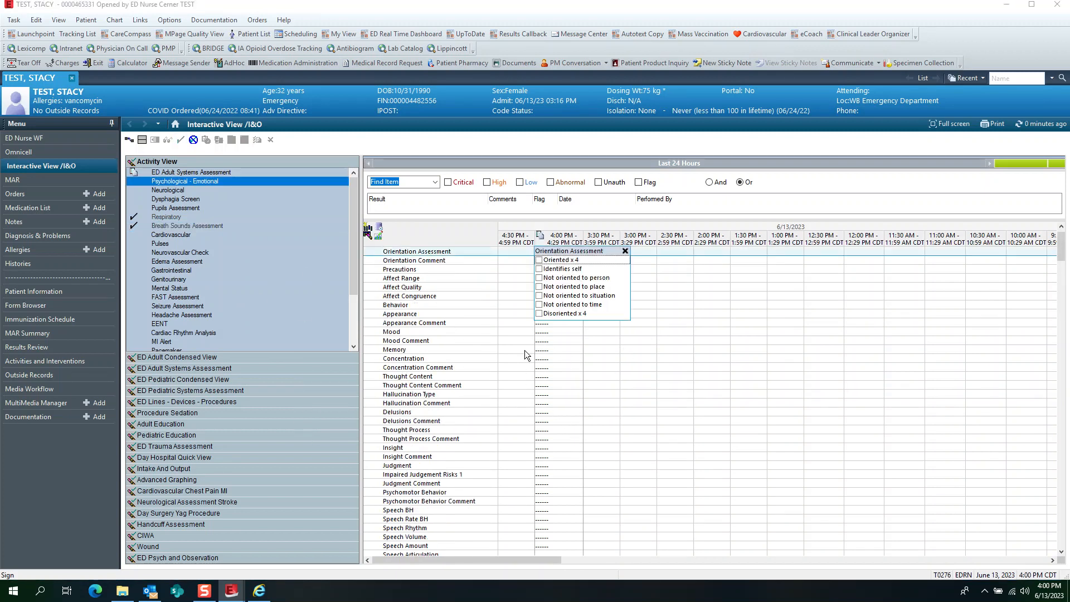
- Review the ED Adult Systems Assessment sections, including FAST, Pupils and Respiratory, and view the ED Pediatric Condensed View
left_click(183, 369)
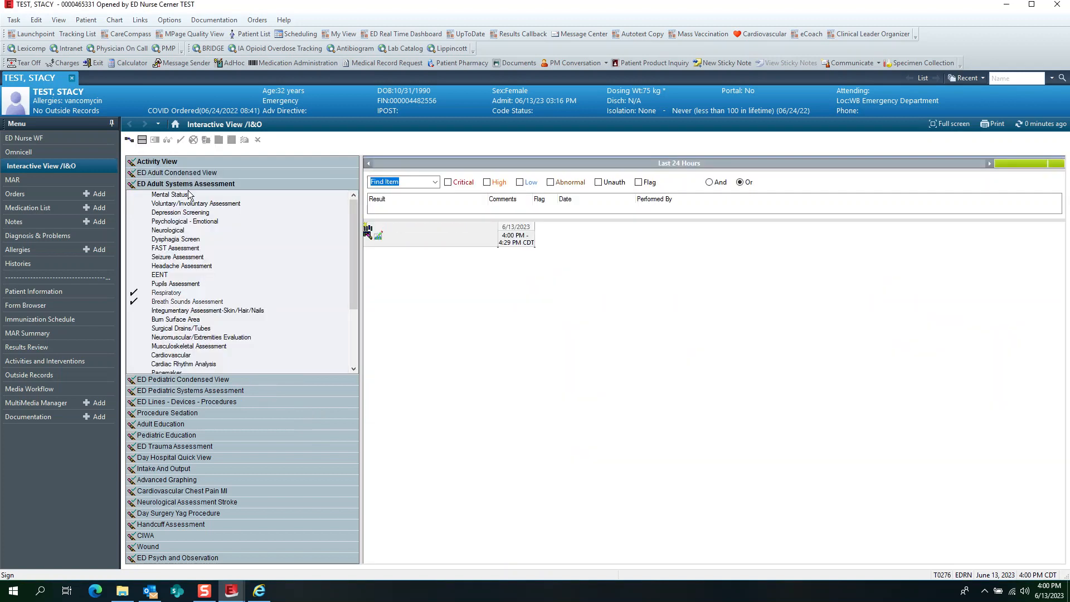
left_click(173, 250)
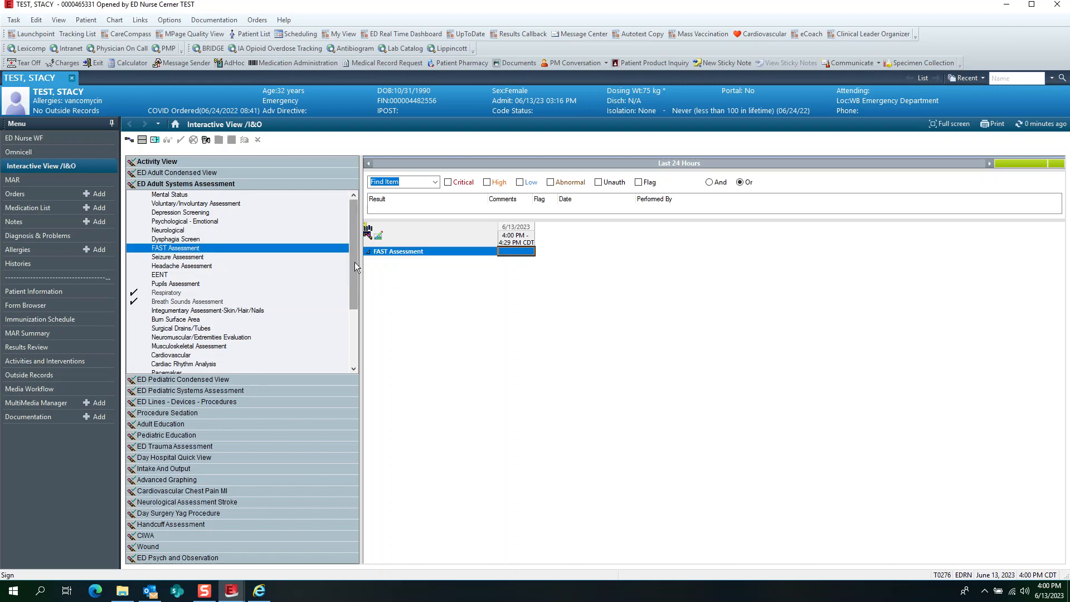
left_click_drag(354, 261, 360, 350)
scroll(226, 273, "up", 3)
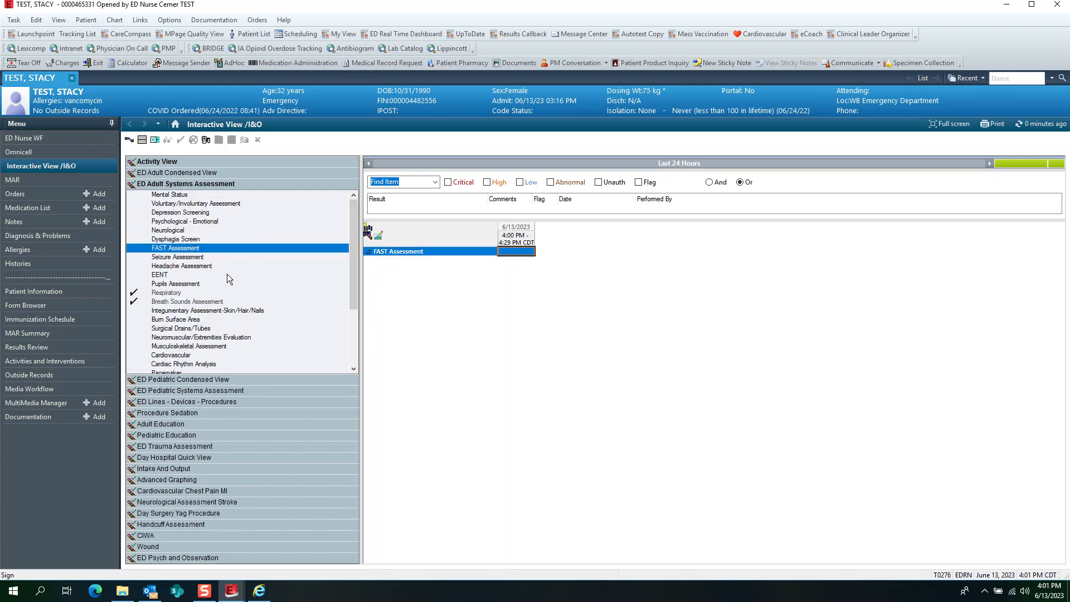
left_click(162, 285)
left_click(162, 293)
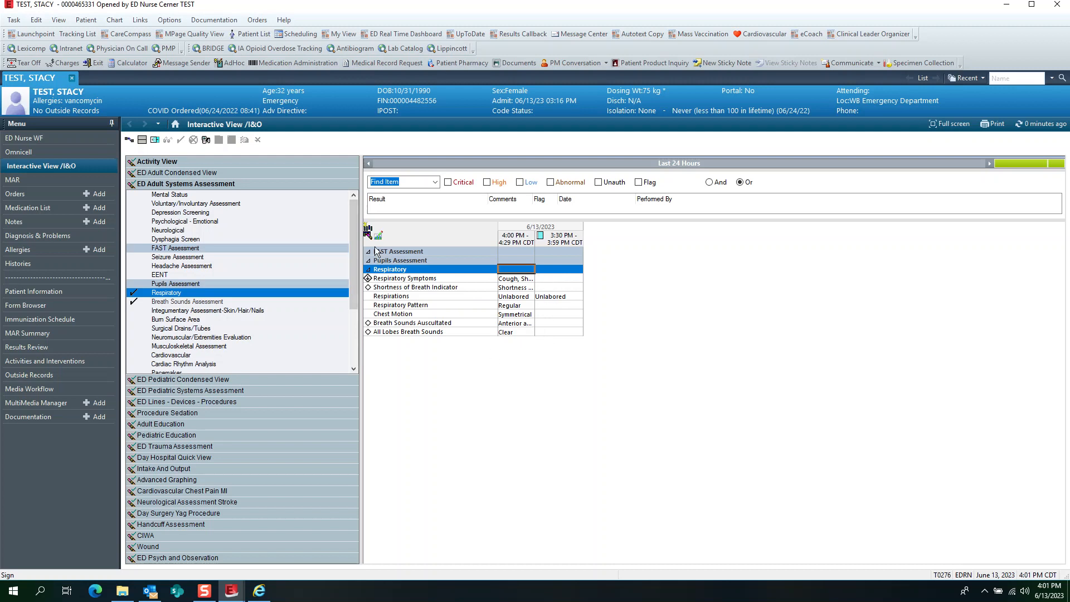
left_click_drag(356, 301, 356, 357)
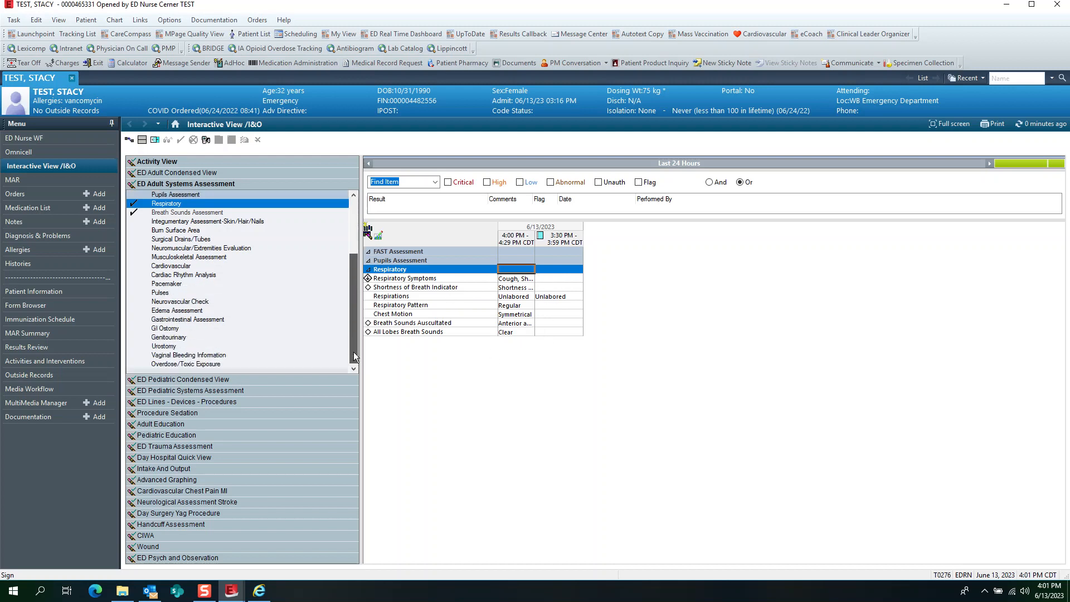
left_click(180, 380)
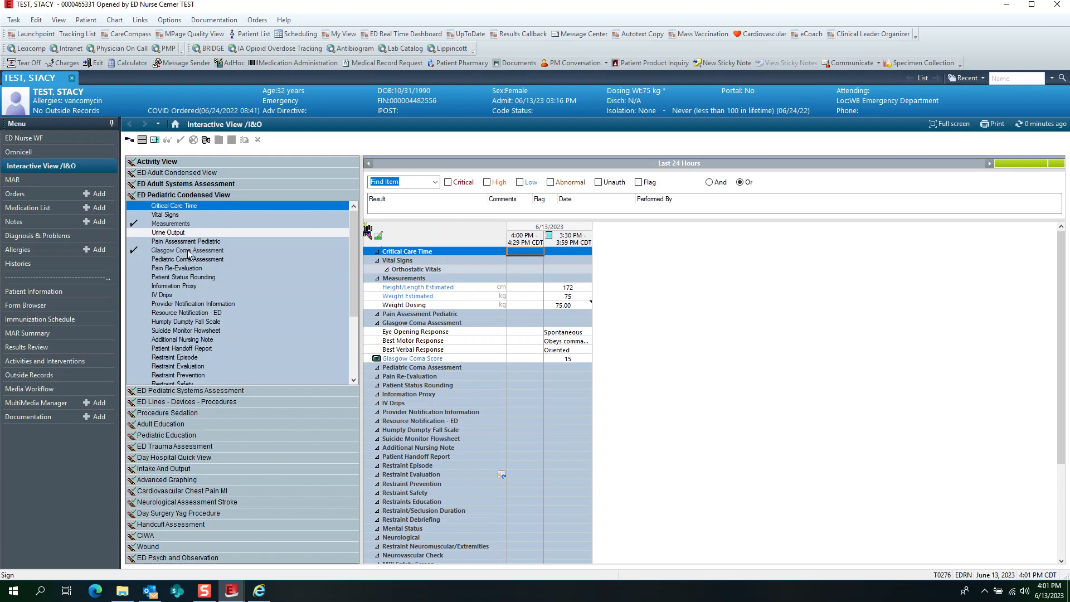
- Open the CT Safety Screen in the ED Adult Condensed View and record Cart for Mode of Transportation and No for Cardiac Monitoring
left_click(175, 173)
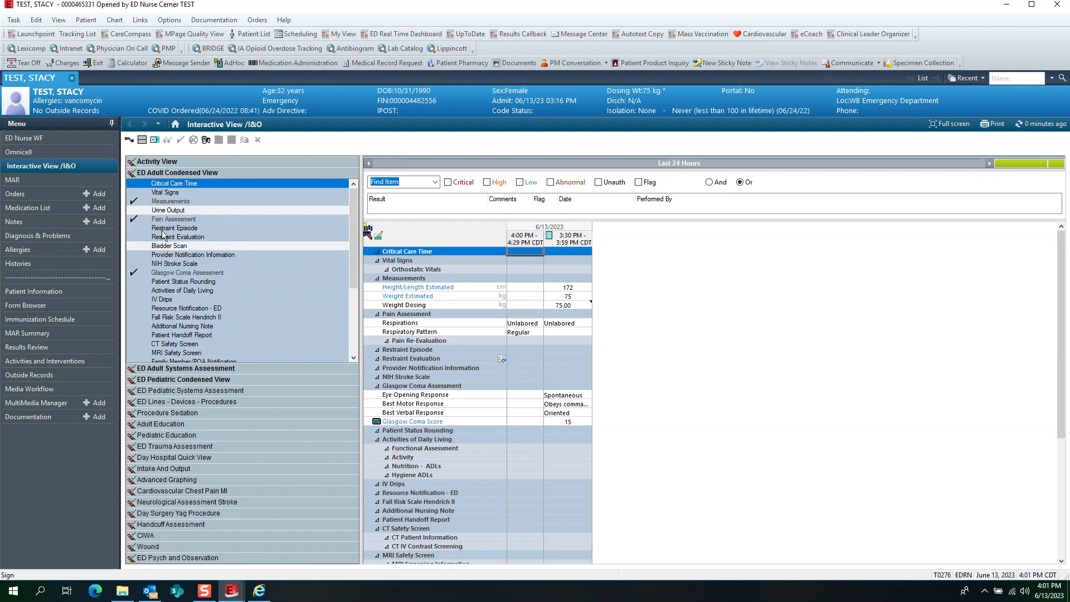
left_click(159, 346)
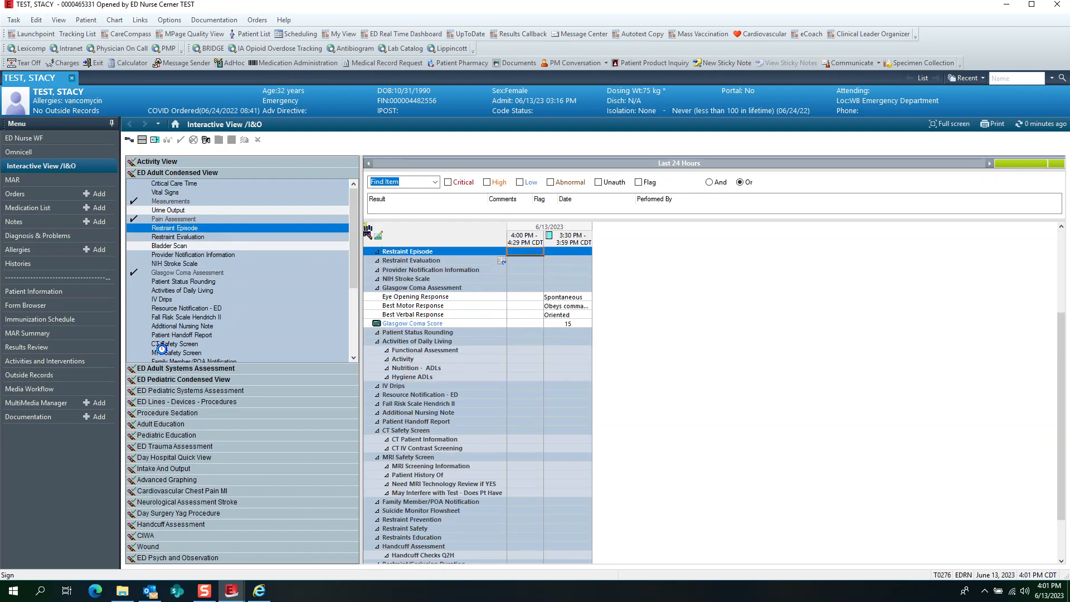
left_click_drag(352, 270, 307, 318)
left_click(166, 238)
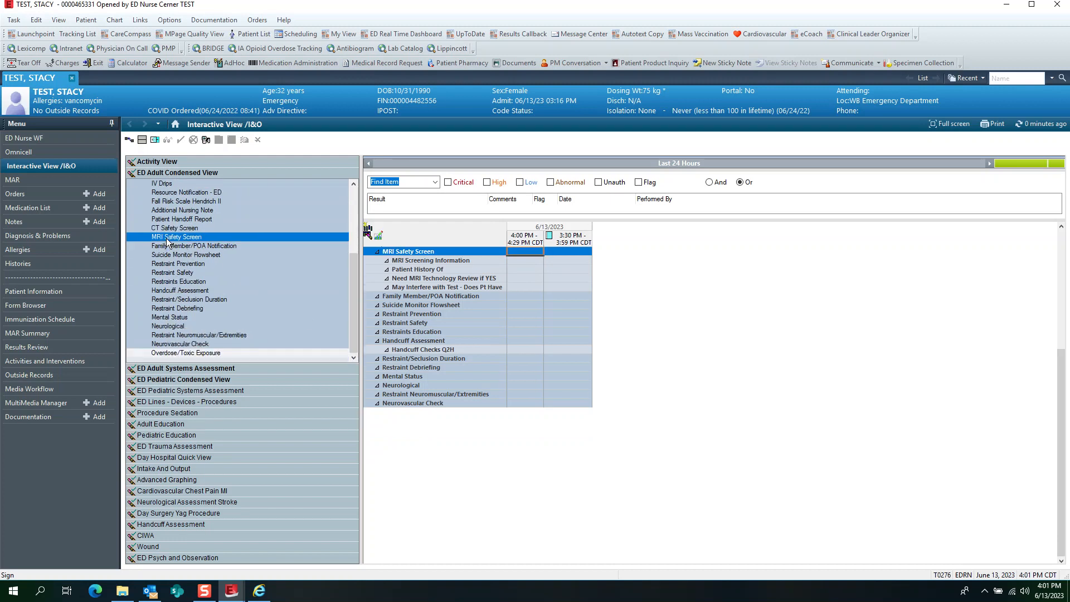
left_click(159, 229)
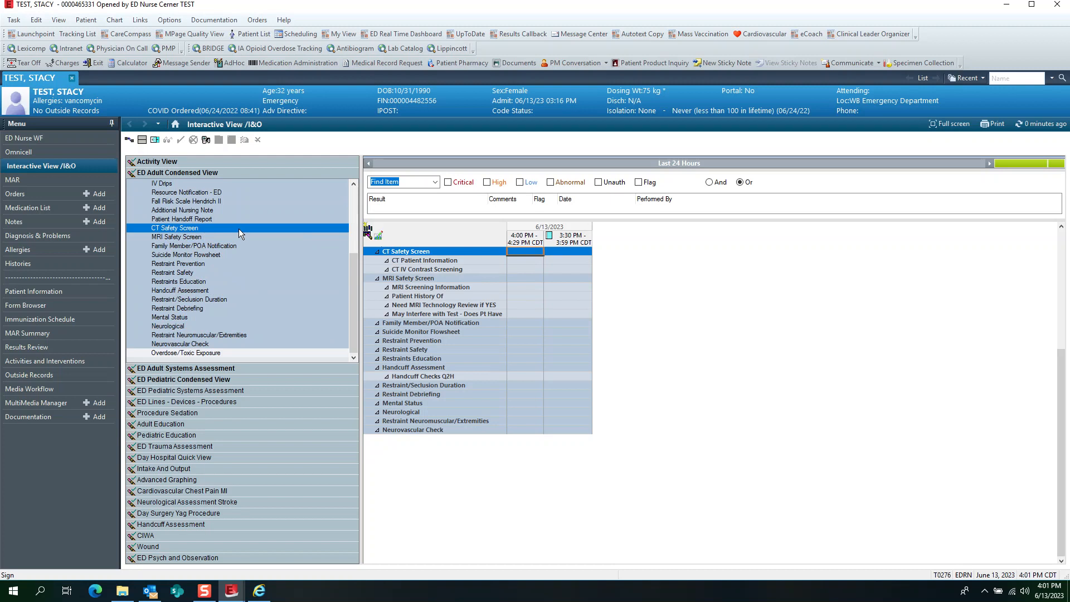
double_click(517, 251)
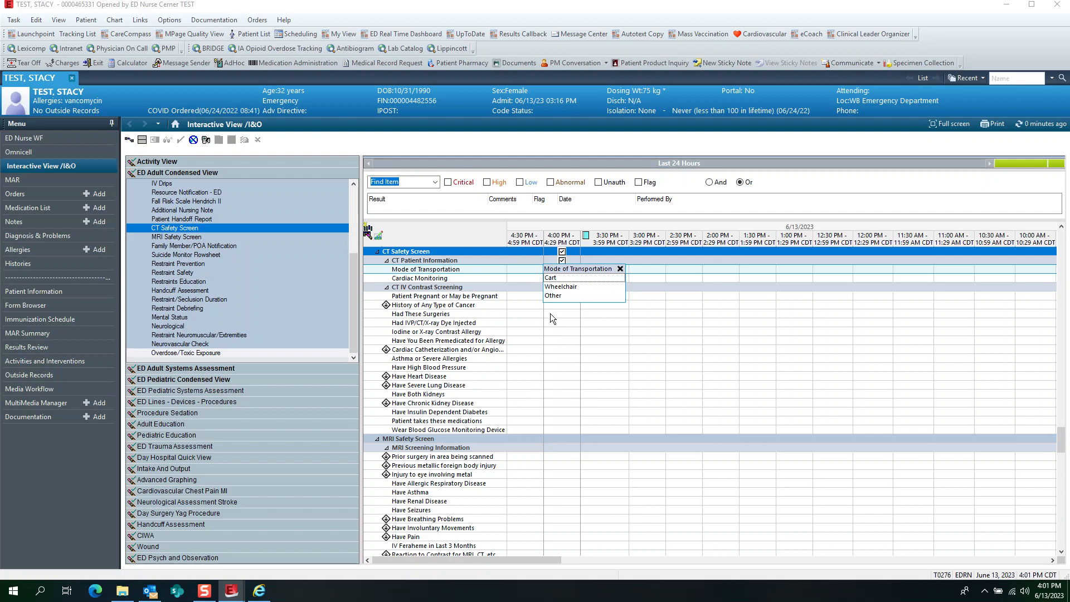
left_click(554, 278)
left_click(560, 286)
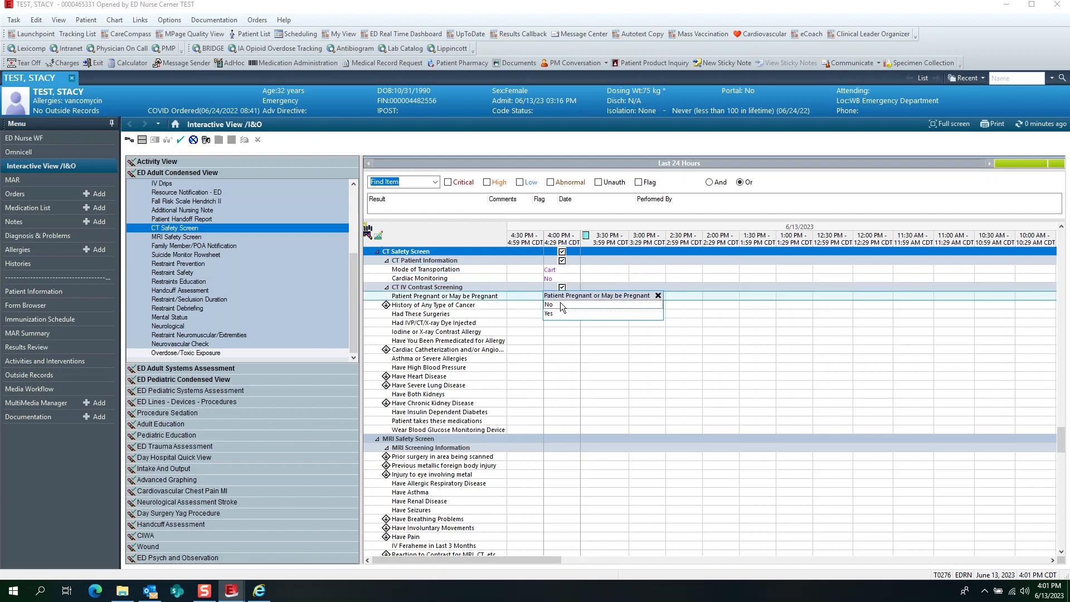
- Answer the CT IV Contrast Screening from pregnancy through high blood pressure with No, using None for surgeries, and leave without saving the results
left_click(560, 304)
left_click(559, 314)
left_click(560, 323)
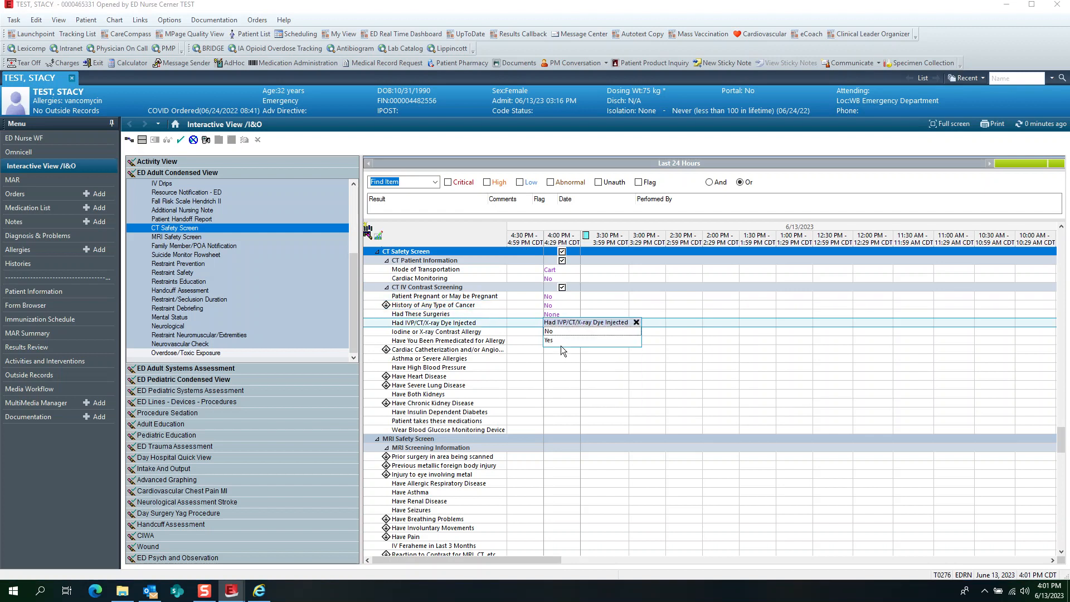
left_click(560, 331)
left_click(560, 341)
left_click(559, 349)
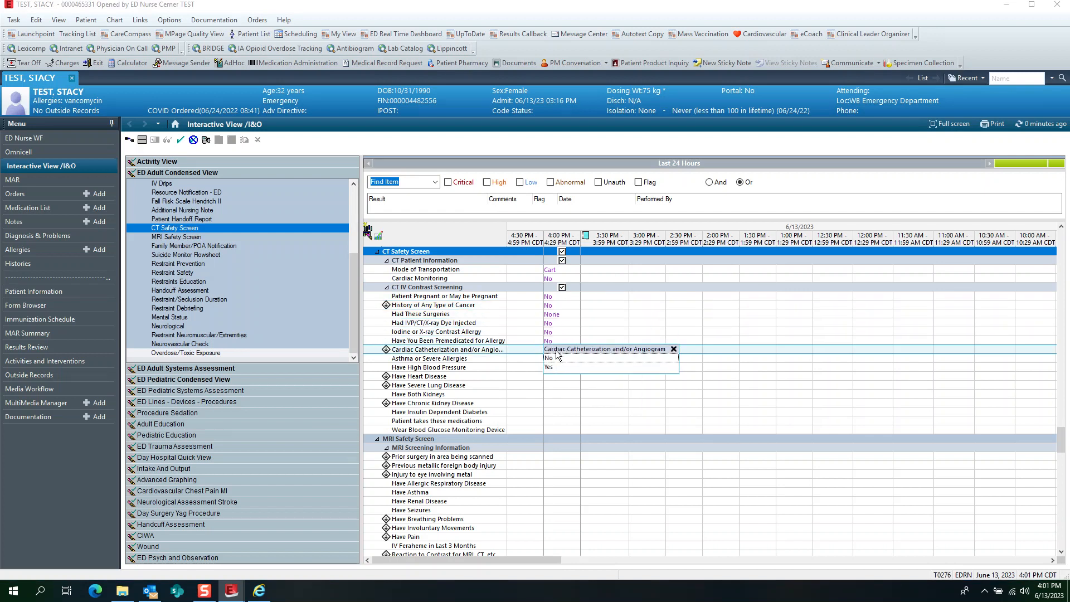
left_click(556, 358)
left_click(556, 367)
left_click(556, 376)
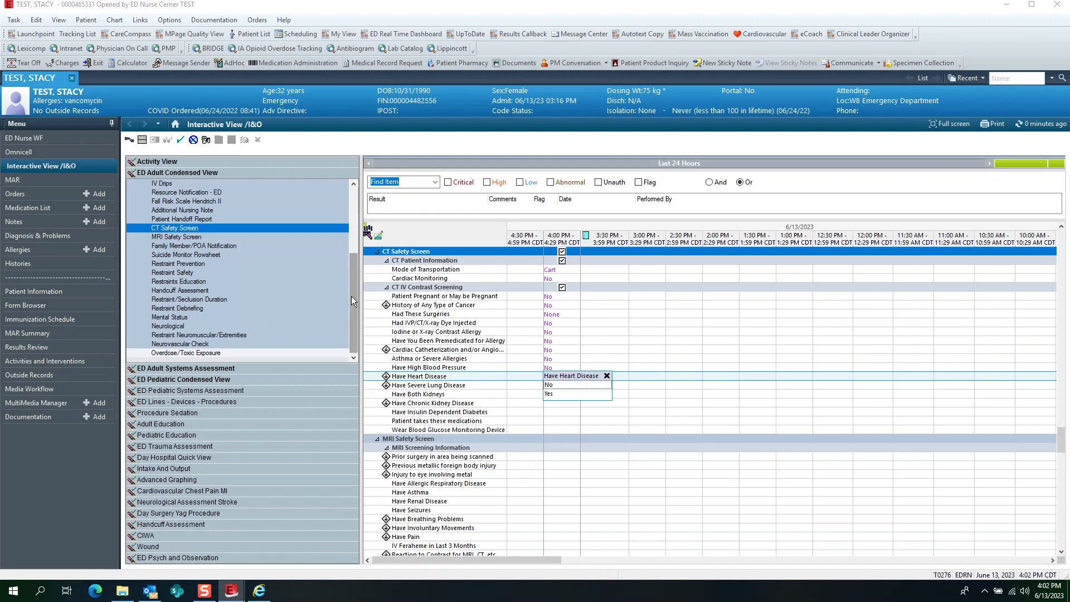
left_click(187, 369)
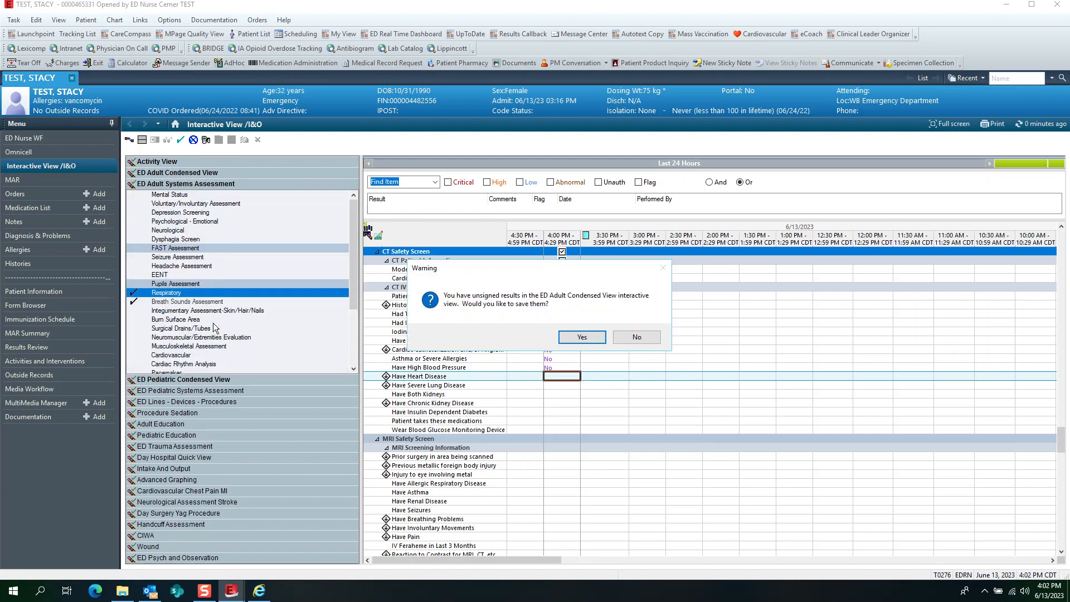
left_click(621, 333)
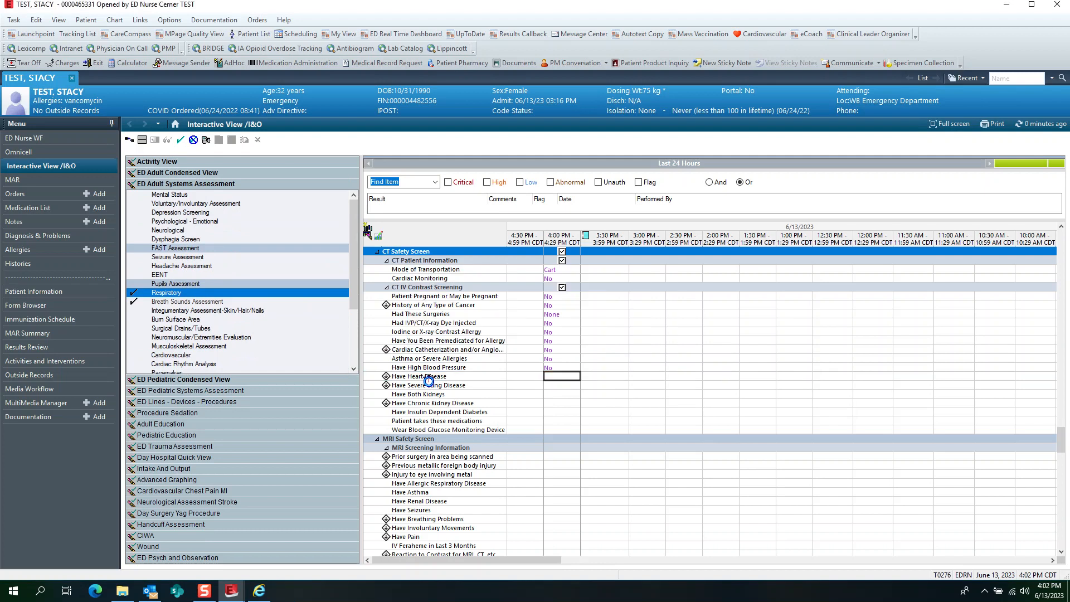
- View the Mental Status and Psychological - Emotional sections of the ED Adult Systems Assessment, and the pediatric systems and condensed views
left_click(177, 195)
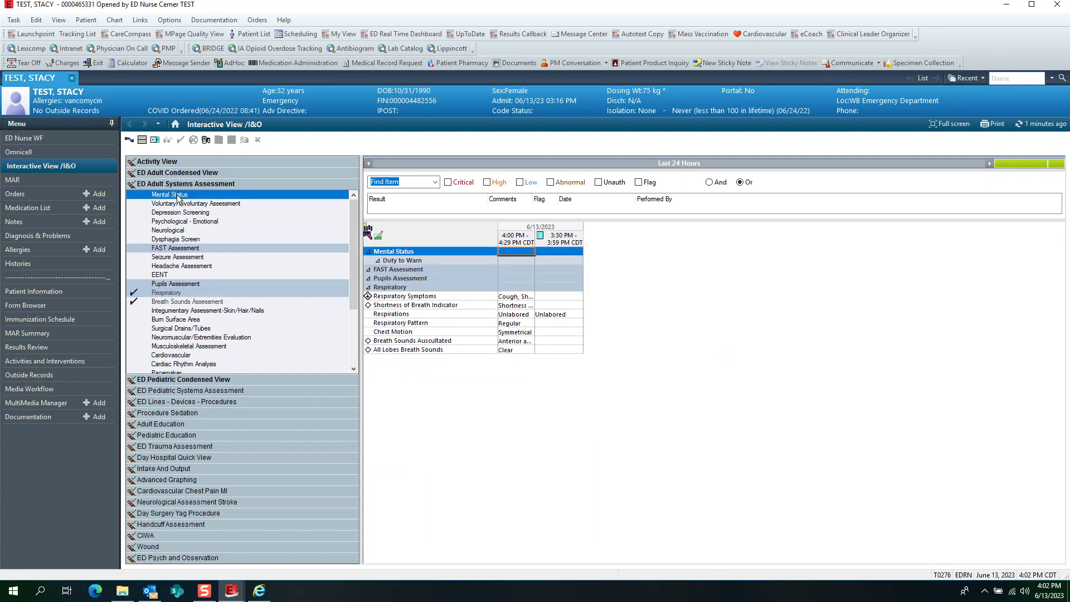
left_click(179, 221)
left_click_drag(353, 257, 352, 359)
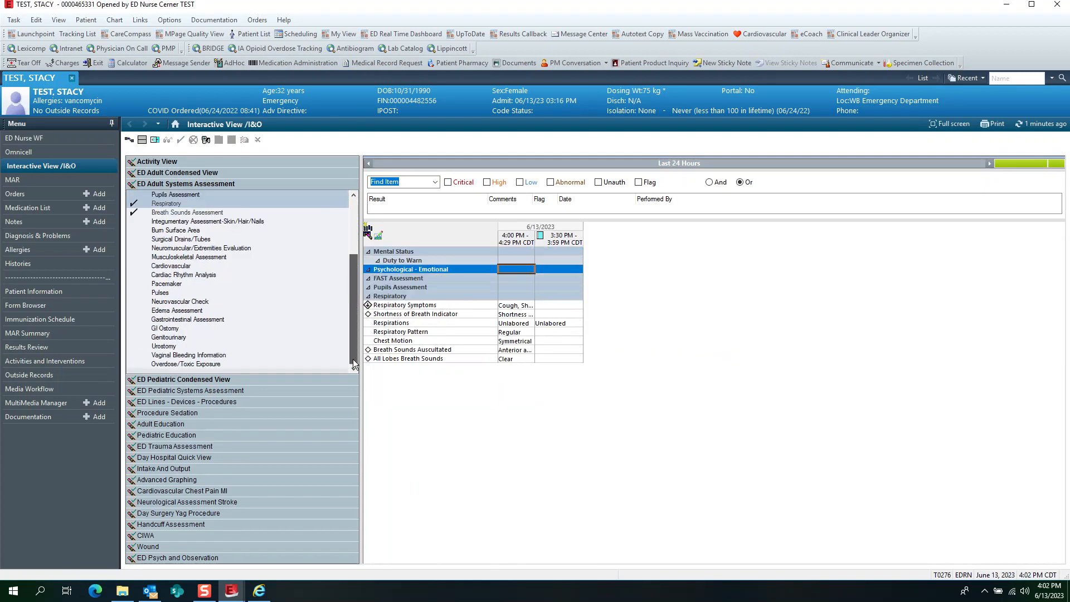
left_click(186, 390)
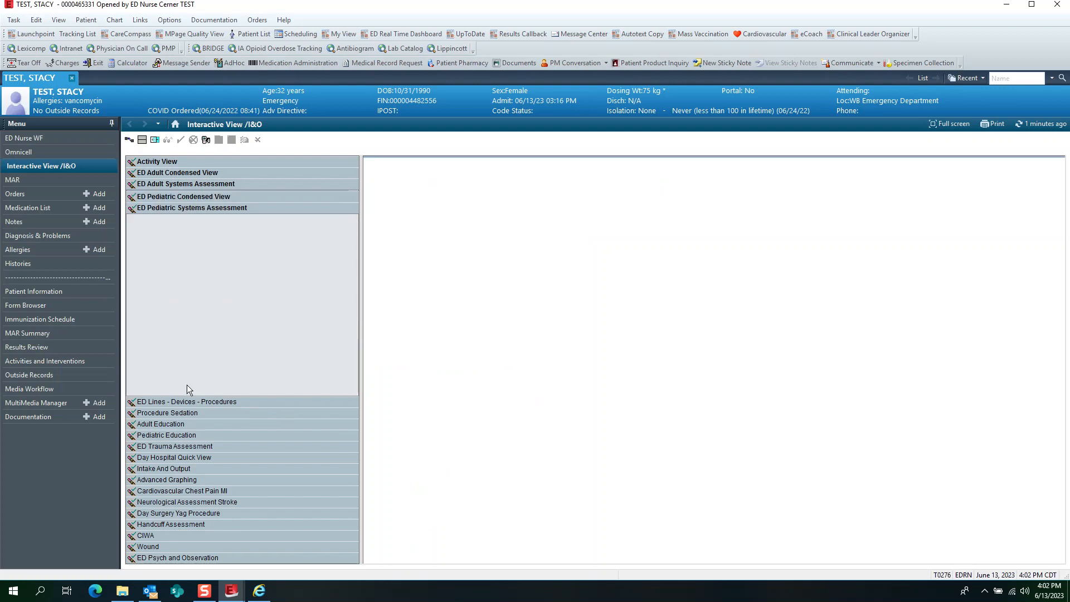
left_click(182, 195)
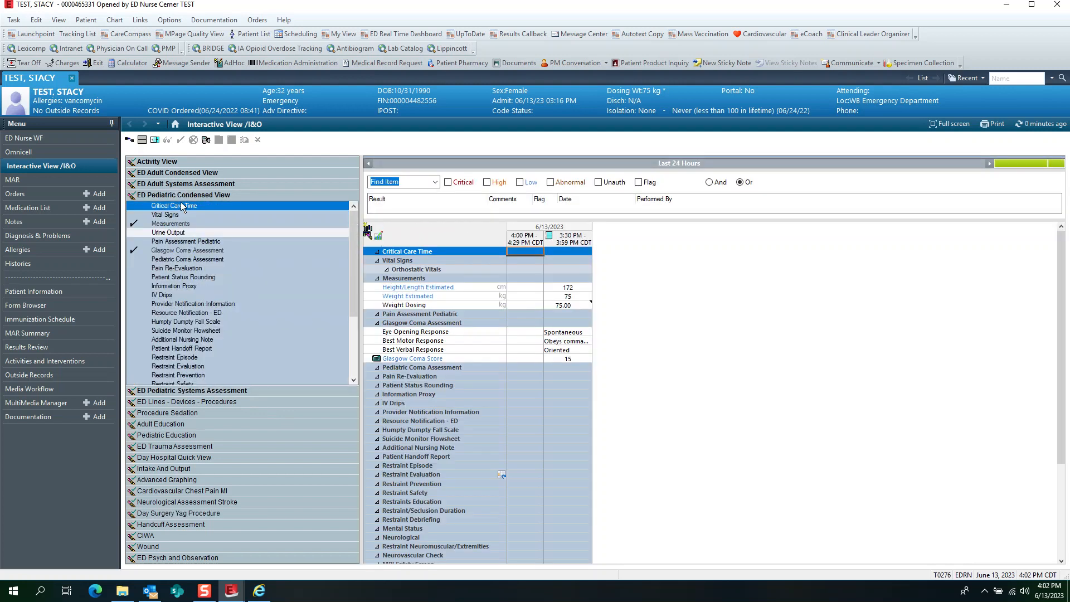
- View the ED Pediatric Systems Assessment band and look through all sections of ED Lines - Devices - Procedures
left_click(200, 391)
left_click(198, 402)
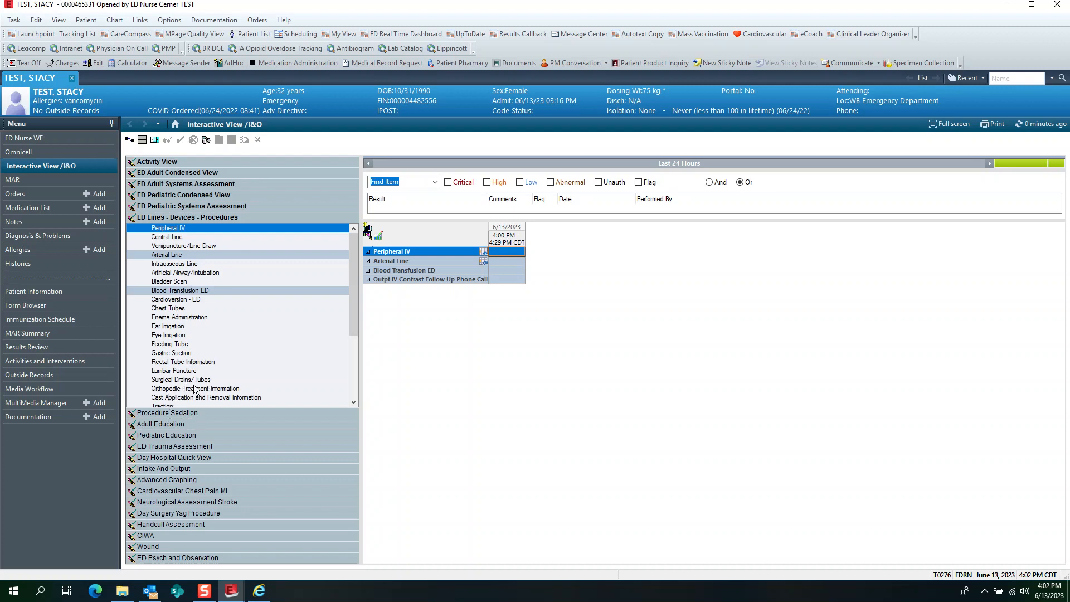
left_click_drag(354, 309, 357, 366)
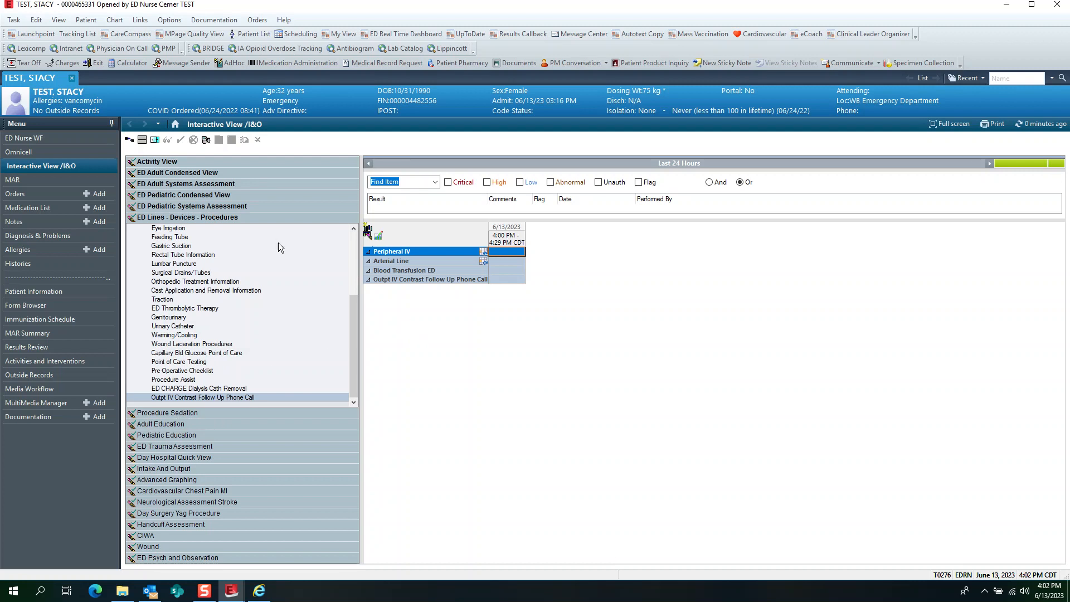
left_click_drag(354, 335, 349, 243)
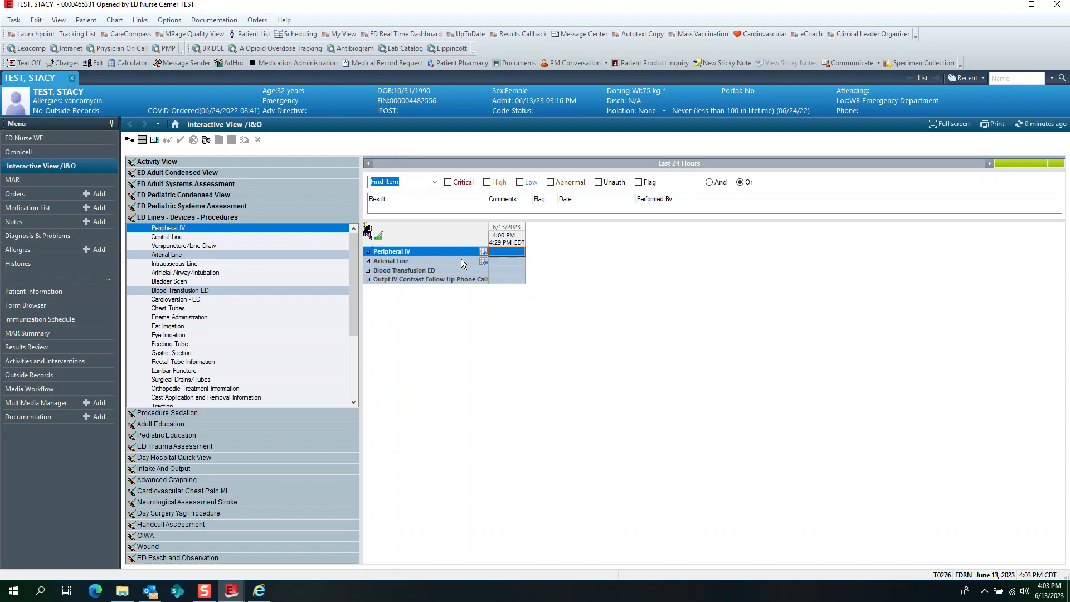
- Add a peripheral IV group with laterality Right, site Antecubital, catheter type Over the needle, size 20 gauge and a start date
left_click(511, 252)
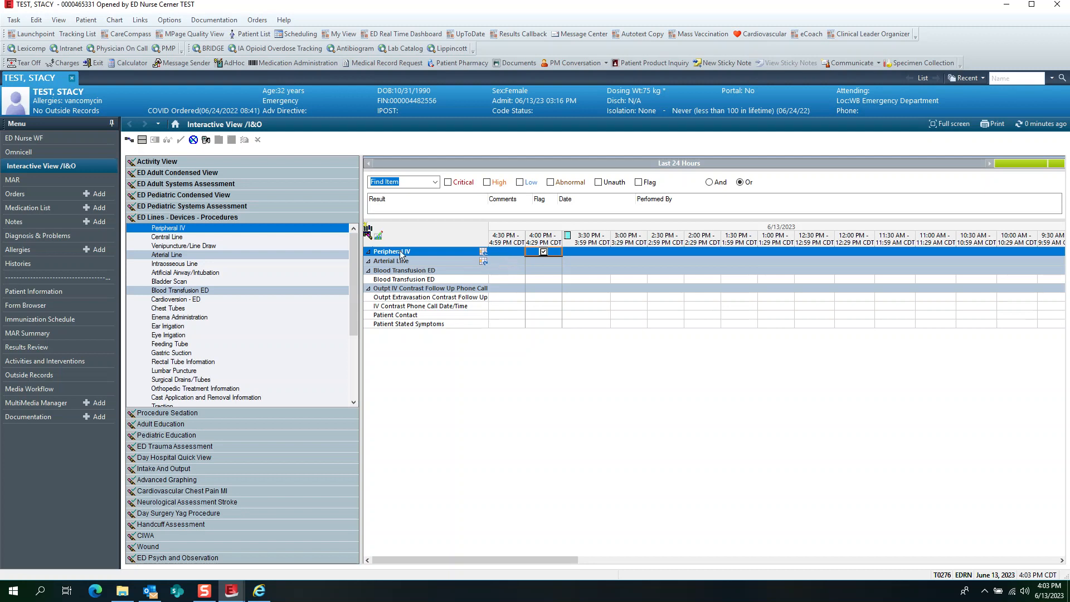
left_click(482, 251)
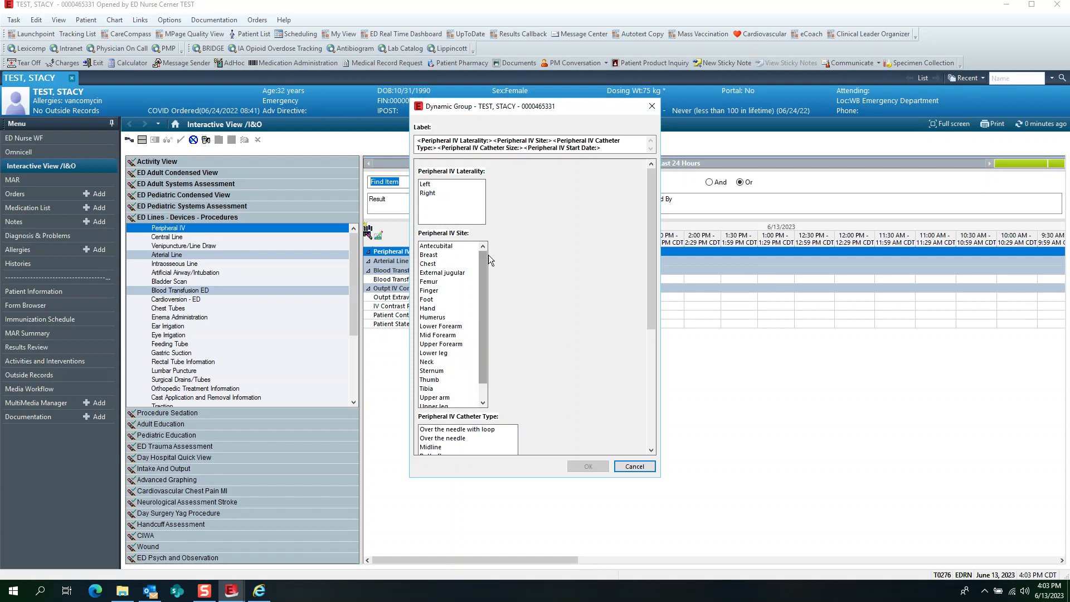
left_click(428, 194)
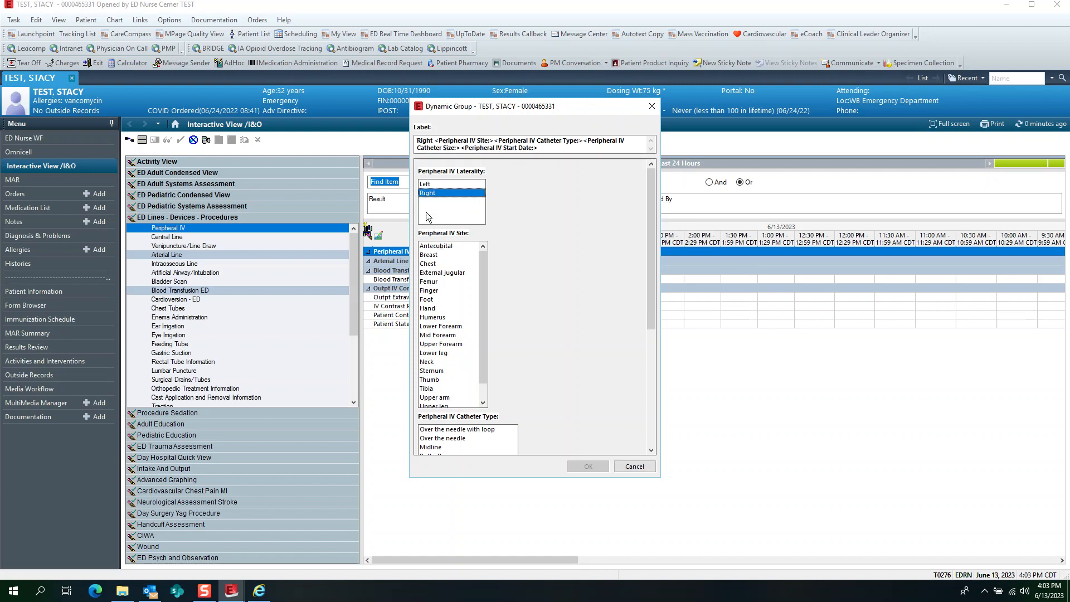
left_click(436, 247)
left_click_drag(650, 263, 596, 360)
left_click(442, 225)
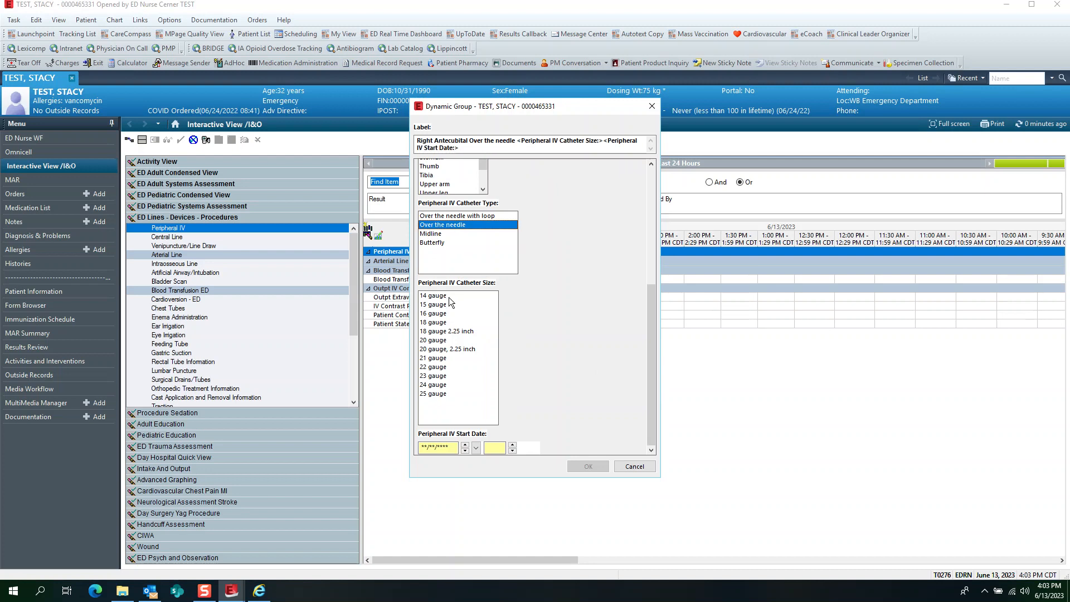
left_click(434, 340)
left_click(453, 447)
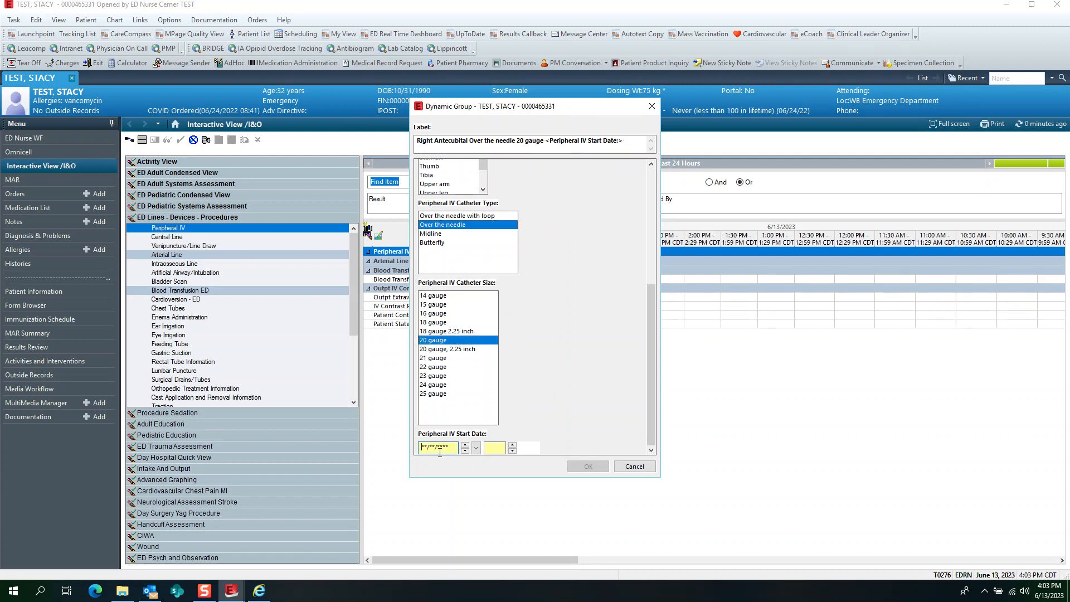
left_click(588, 466)
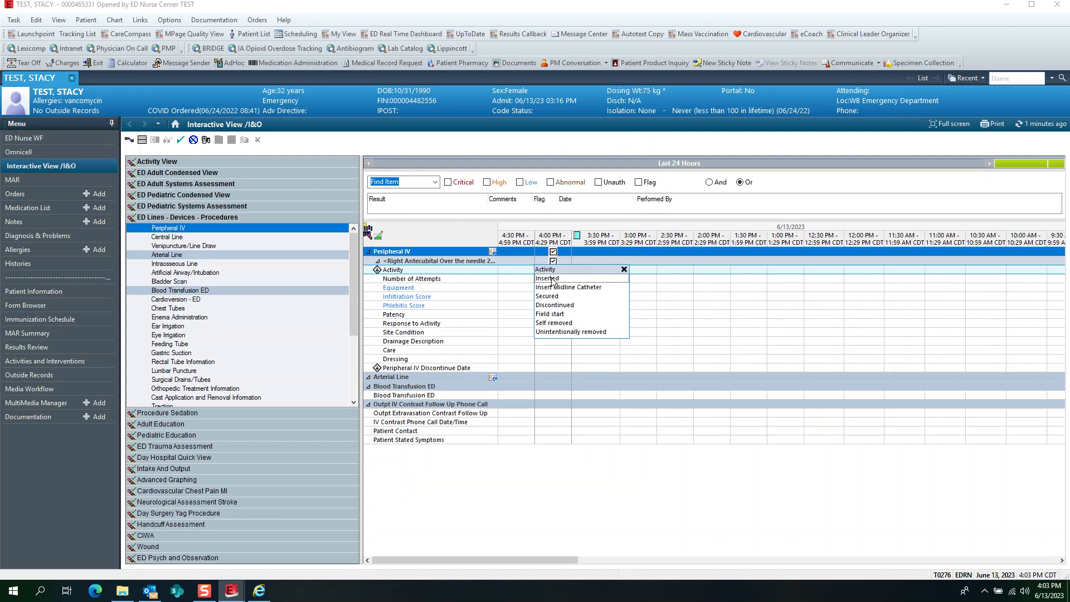
- Dismiss the Activity choices and look over the new peripheral IV's rows, including Equipment, Dressing and Response to Activity
left_click(516, 289)
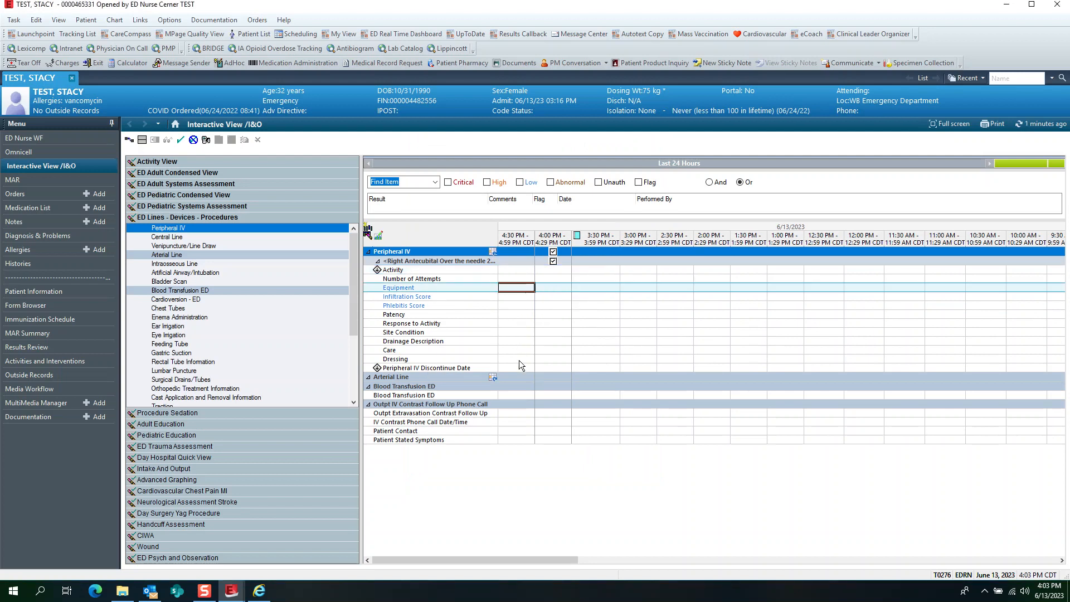
left_click(519, 359)
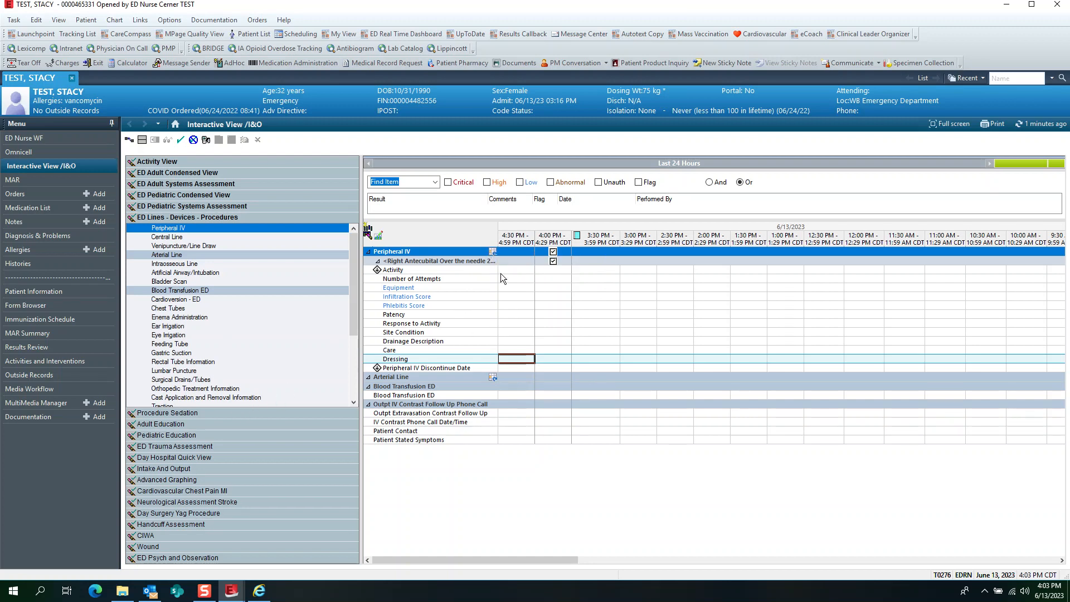
left_click(523, 321)
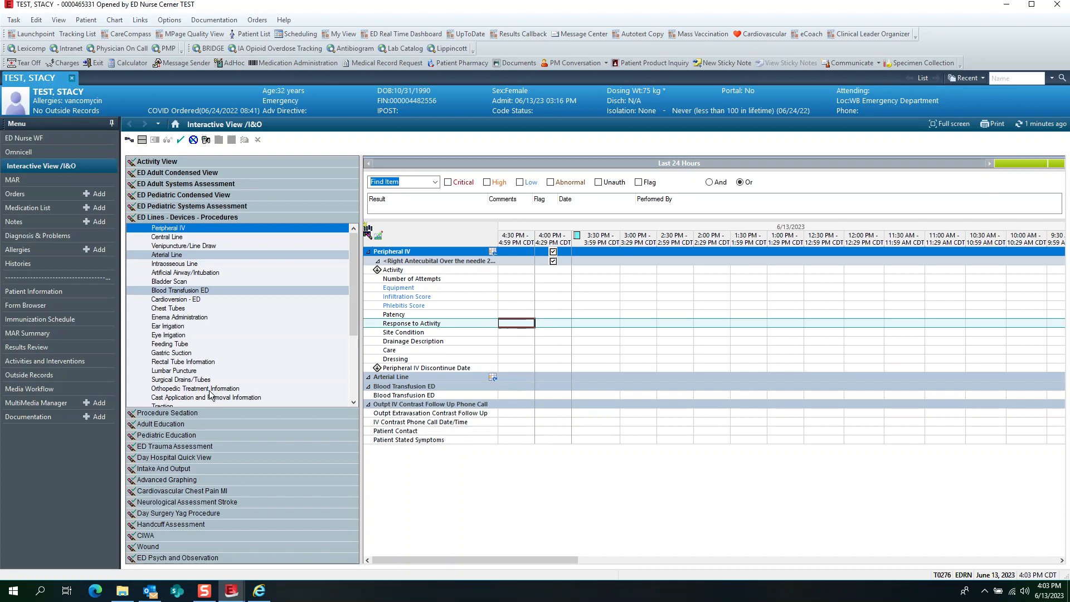
- Leave the peripheral IV documentation without saving, and view the Procedure Sedation and Adult Education bands
left_click(177, 415)
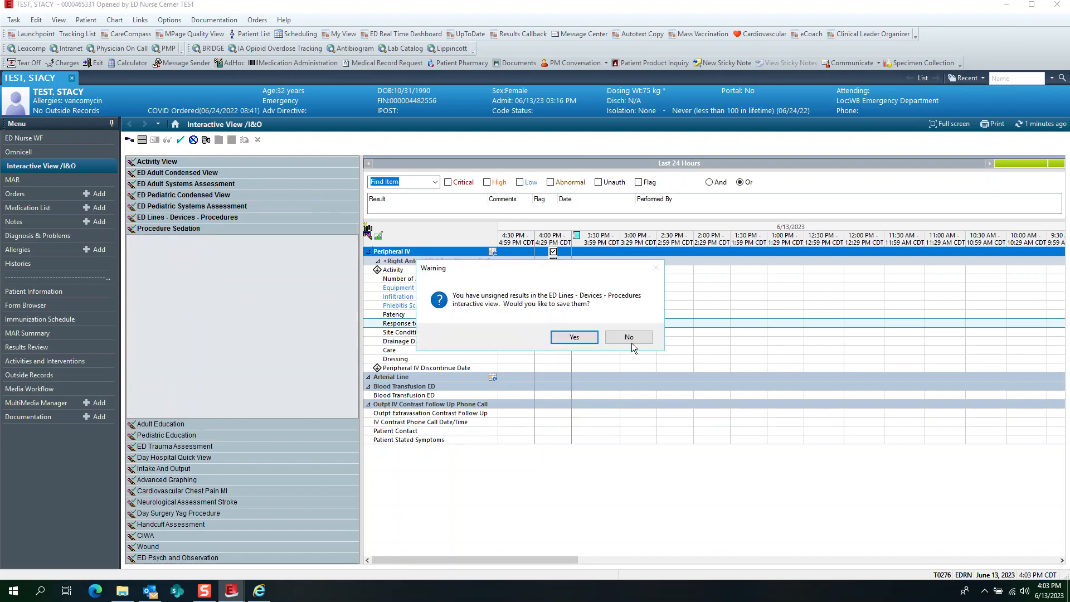
left_click(628, 337)
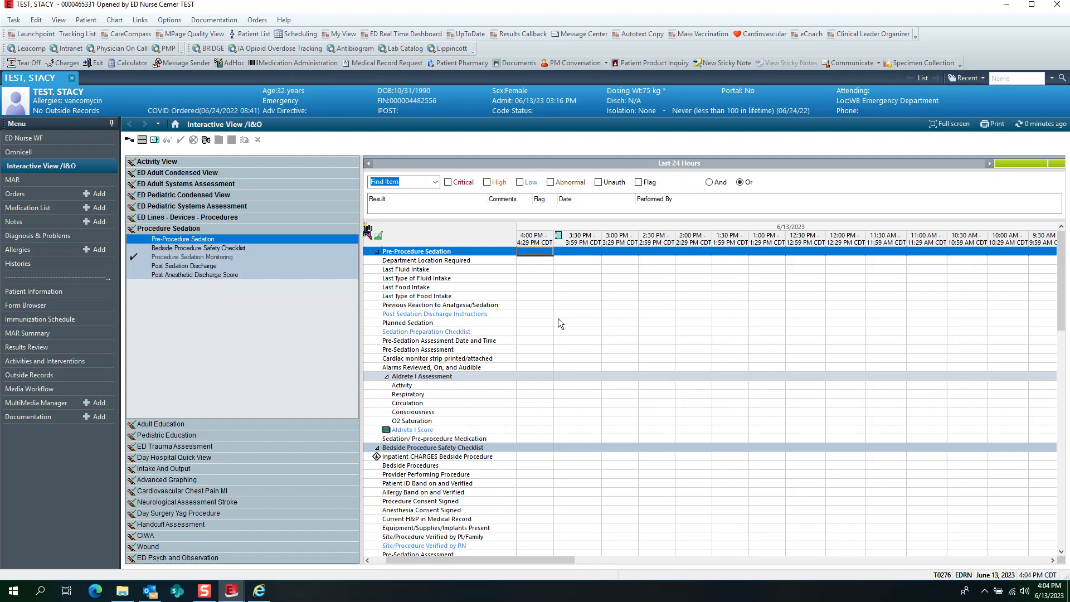
left_click(542, 260)
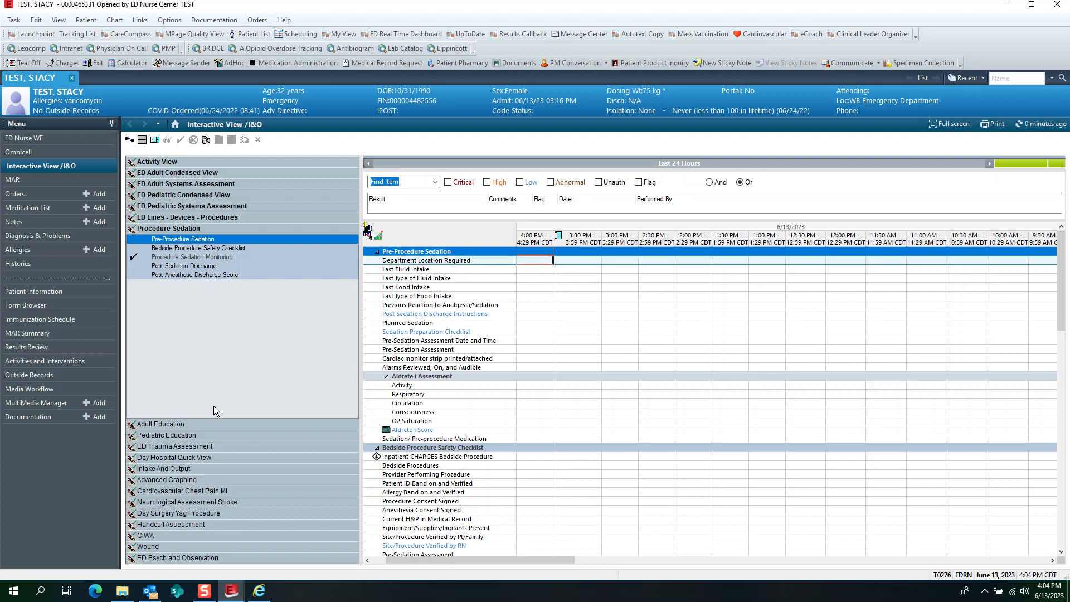
left_click(180, 422)
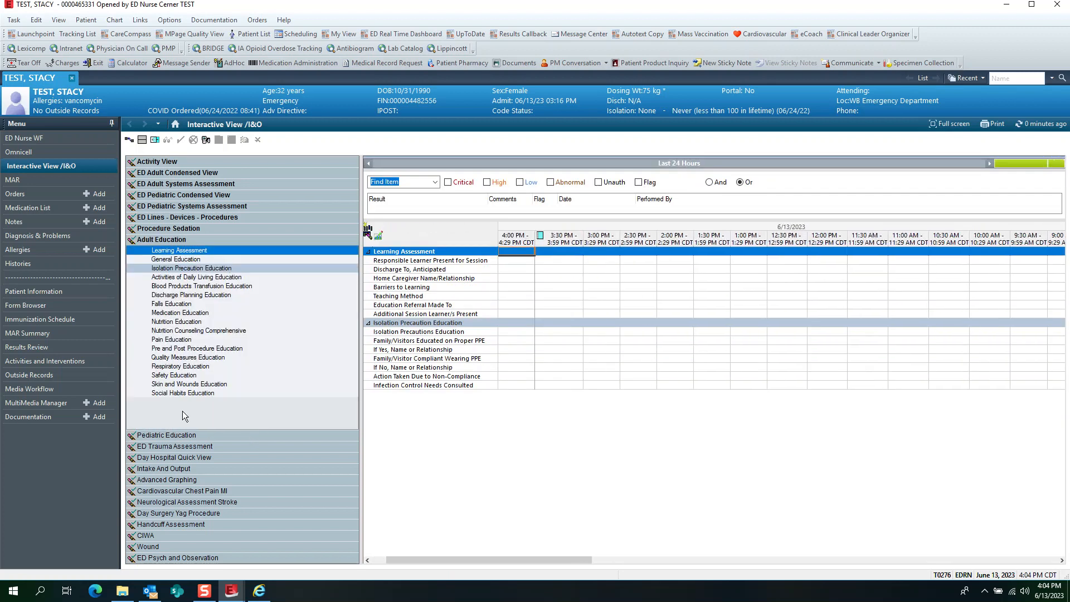
- Review the ED Trauma Assessment band, including the ED Trauma Activation and Prior to Arrival sections
left_click(166, 446)
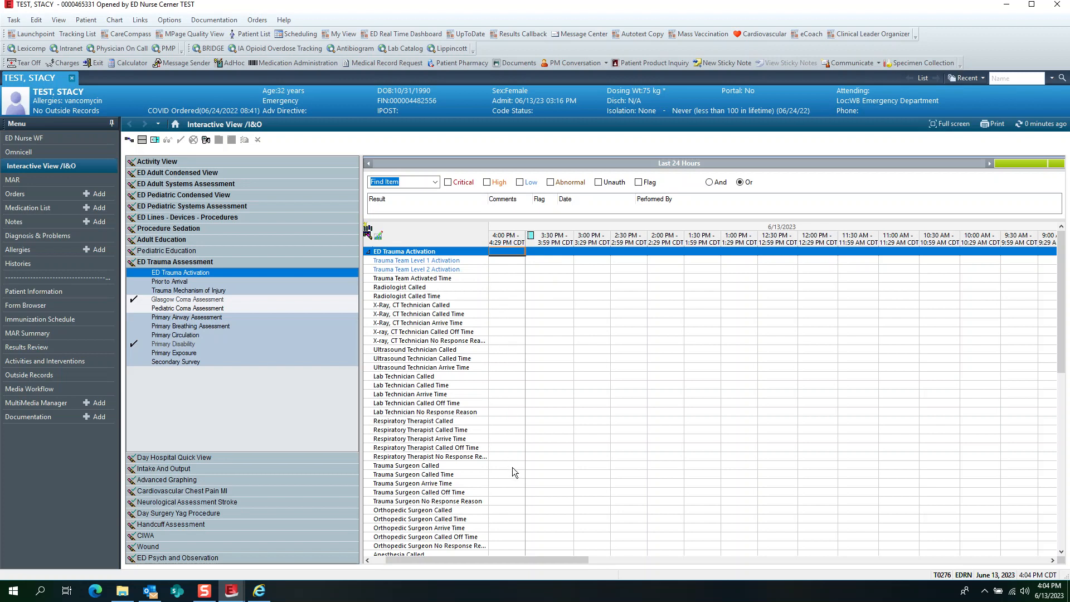
scroll(511, 462, "down", 15)
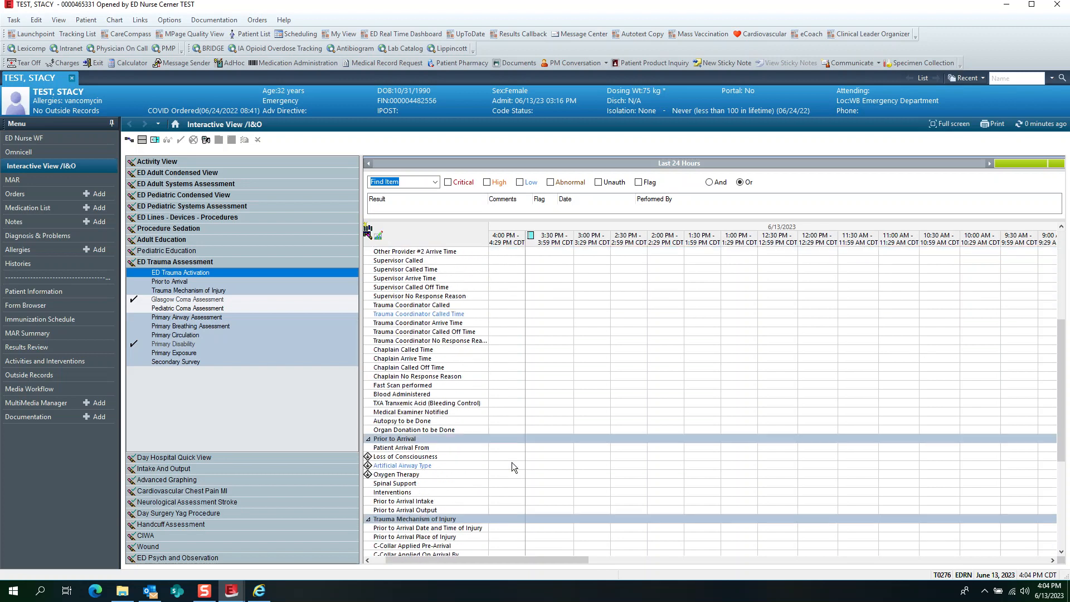
scroll(511, 462, "down", 6)
scroll(512, 462, "up", 13)
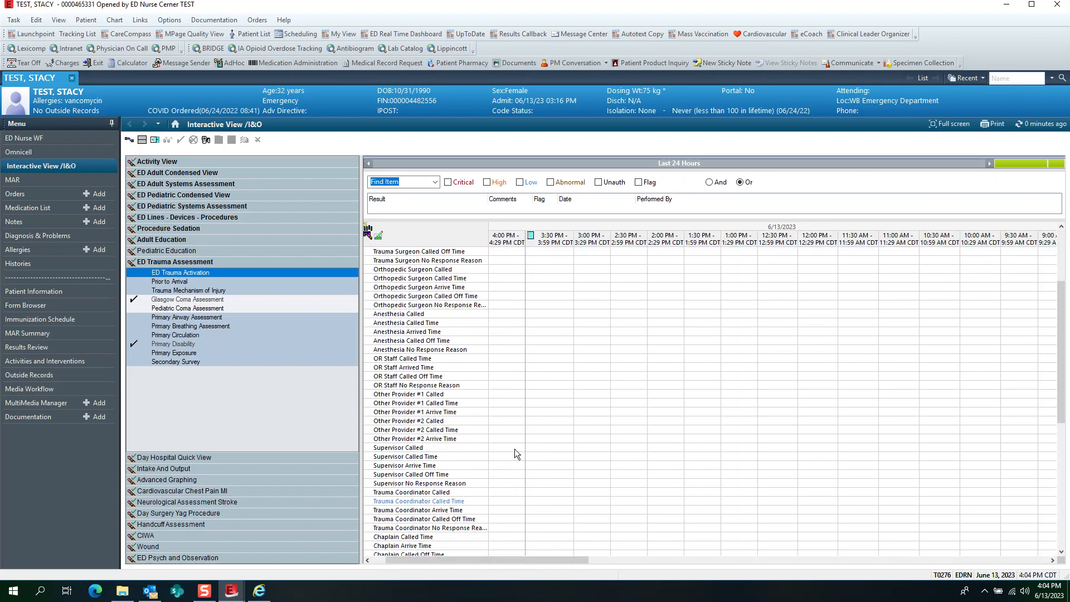
scroll(514, 449, "up", 9)
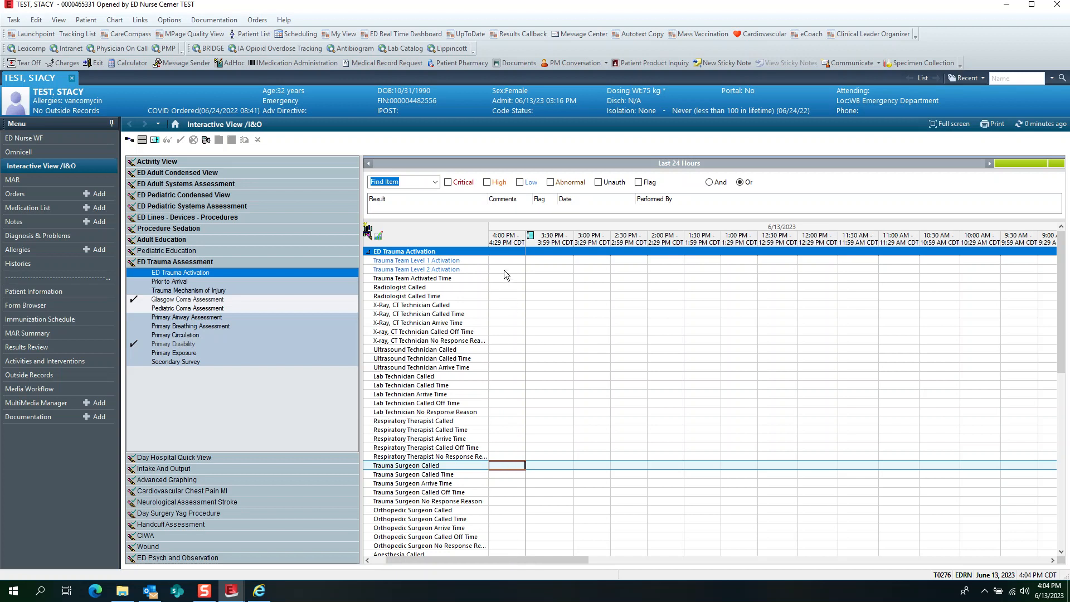
left_click(168, 281)
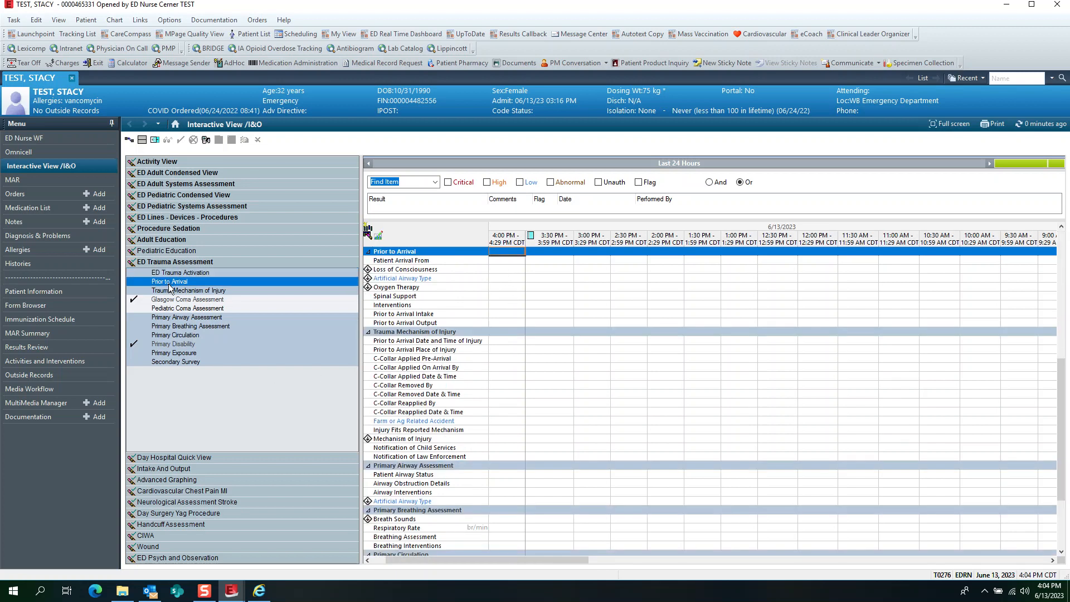
- View the Intake And Output band and the MI Alert Activation section of Cardiovascular Chest Pain MI
left_click(174, 468)
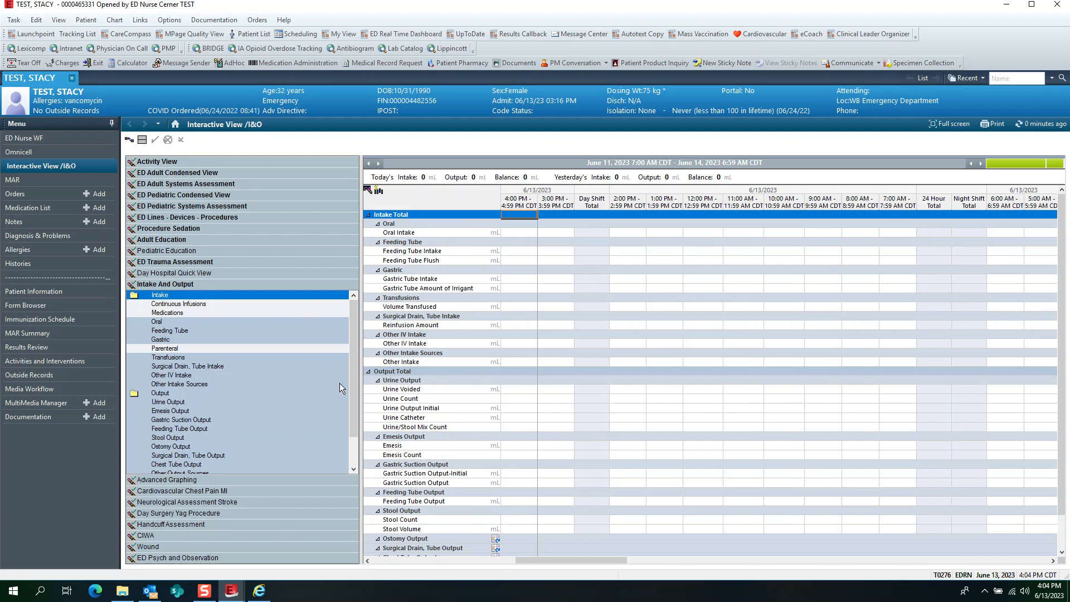
left_click(193, 492)
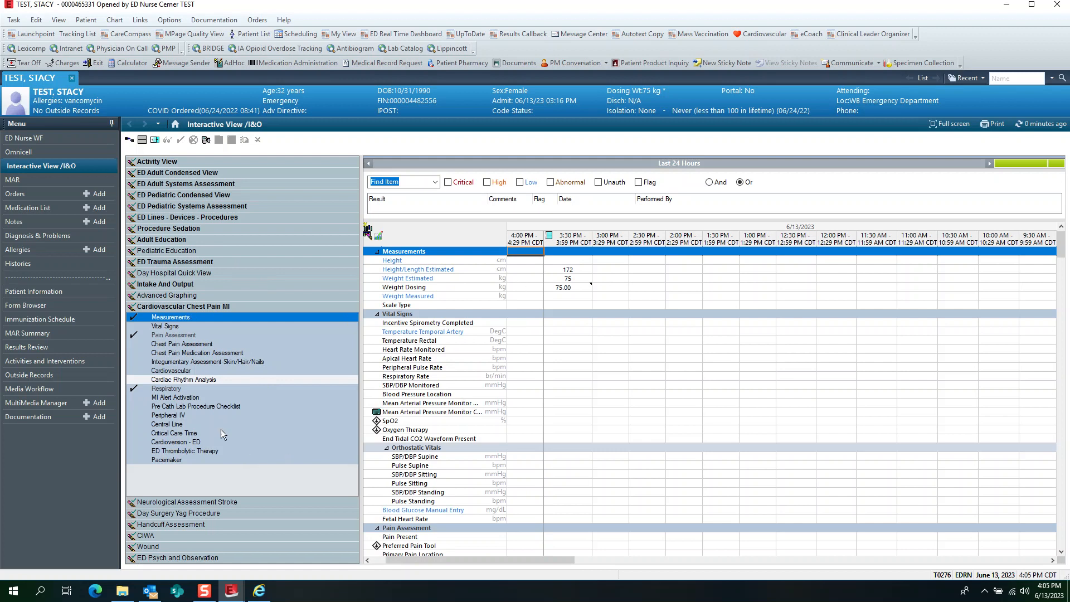
left_click(172, 399)
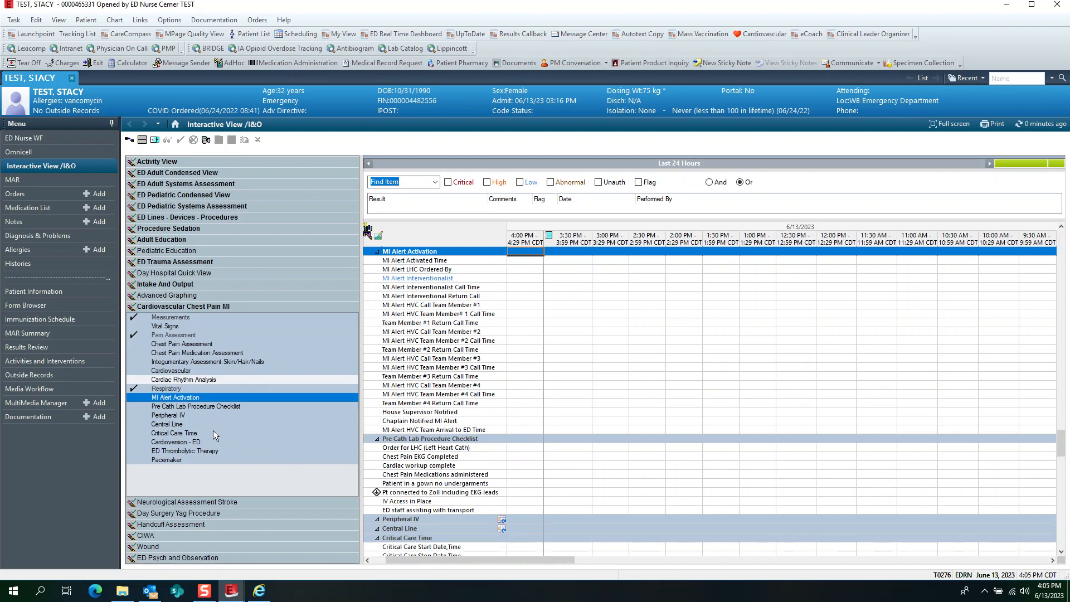
- View the Neurological Assessment Stroke band and the Handcuff Assessment, starting at Patient under arrest/custody
left_click(189, 502)
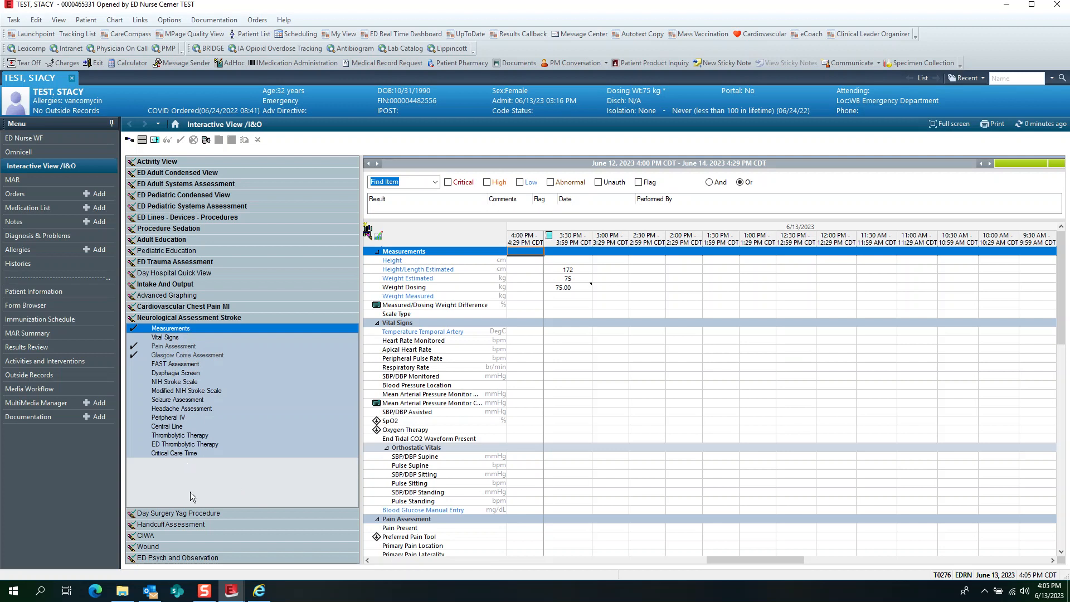
left_click(186, 525)
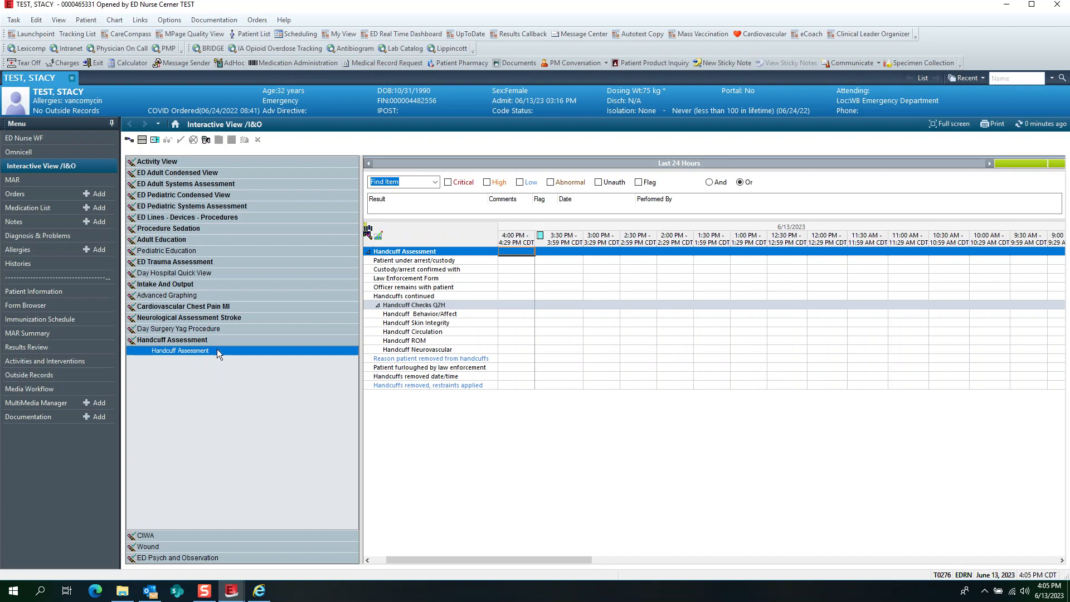
left_click(516, 261)
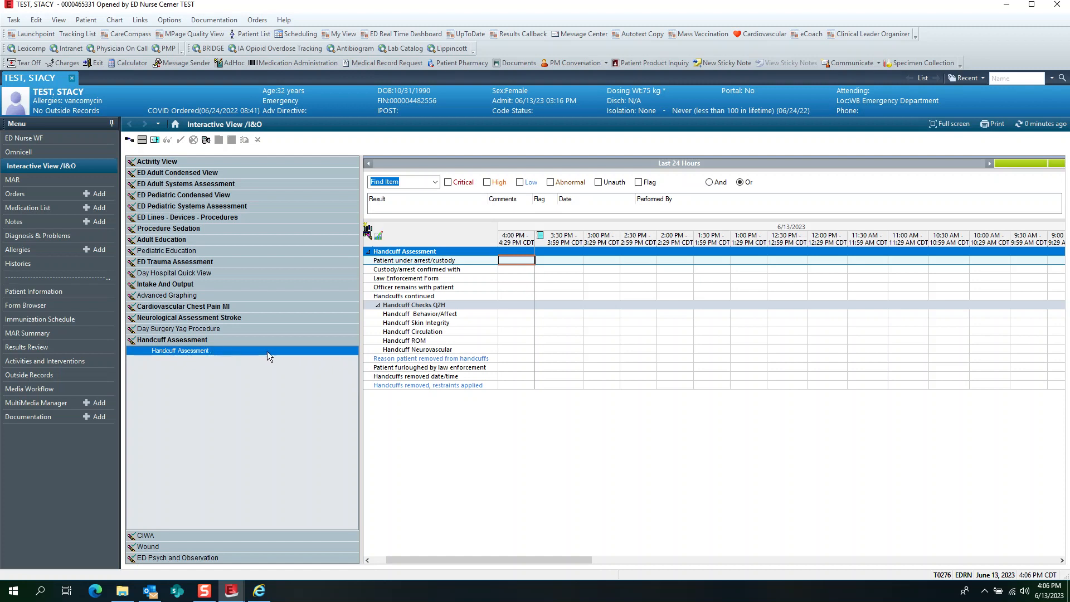
- Add a dynamic group in the Wound band's Incision/Wound section for location Coccyx with description Multiple scattered
left_click(161, 547)
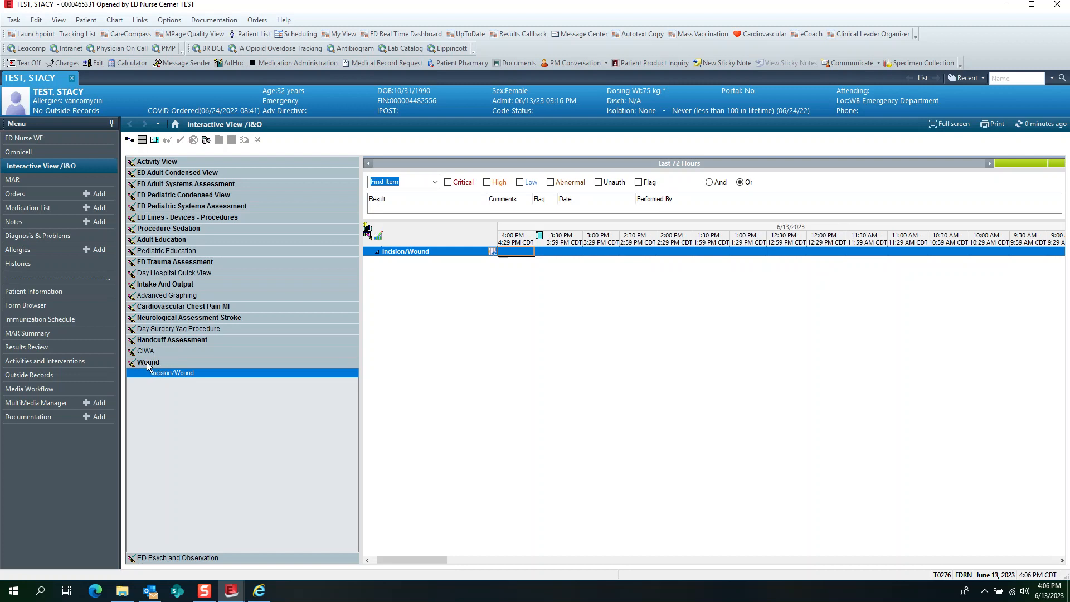
left_click(492, 252)
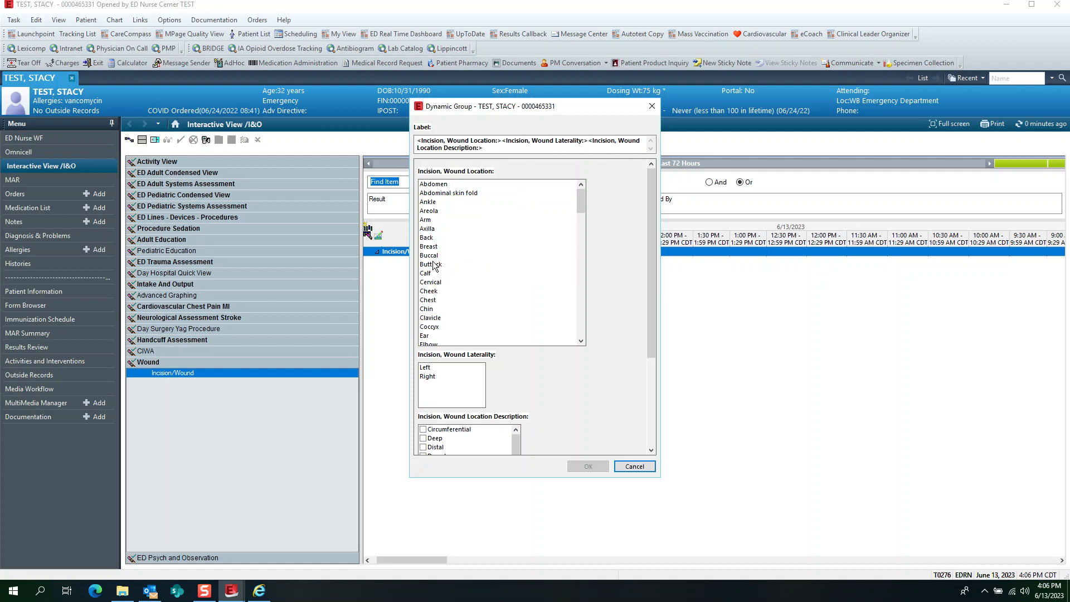
left_click_drag(580, 205, 580, 208)
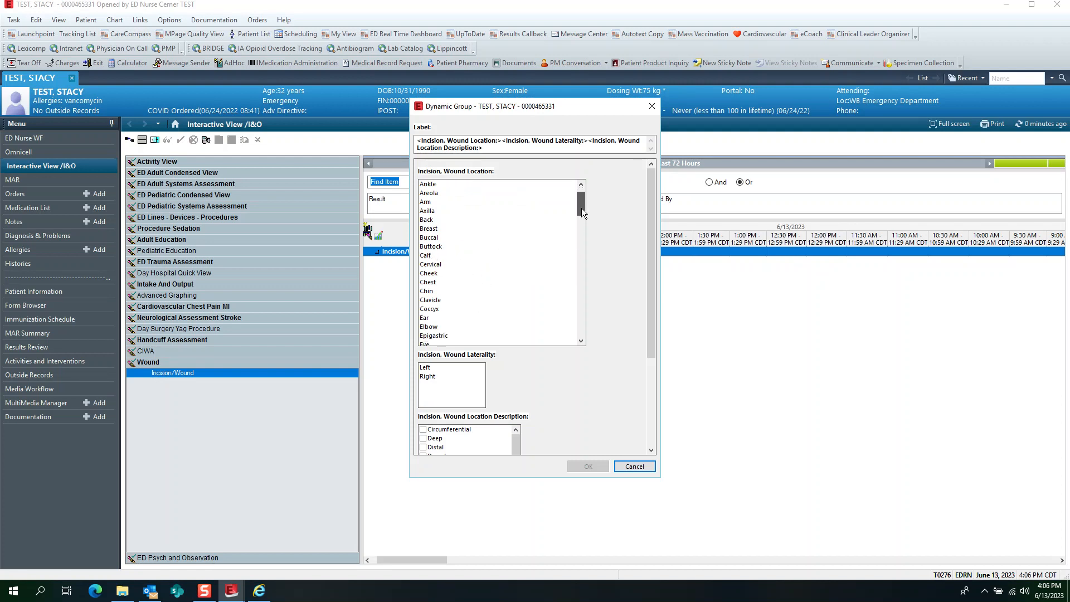
left_click(429, 301)
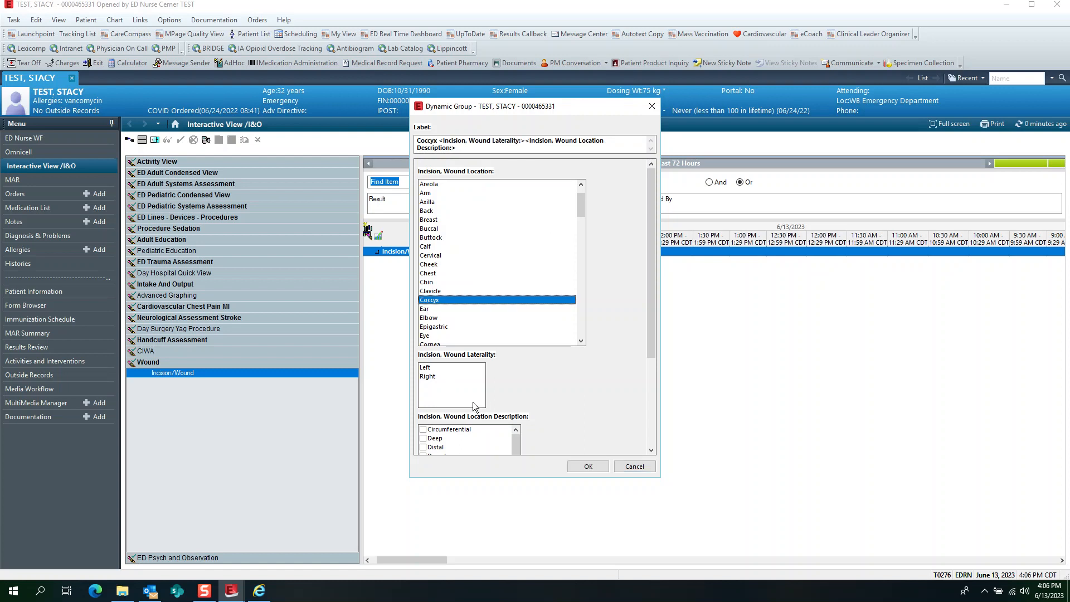
left_click_drag(651, 316, 650, 426)
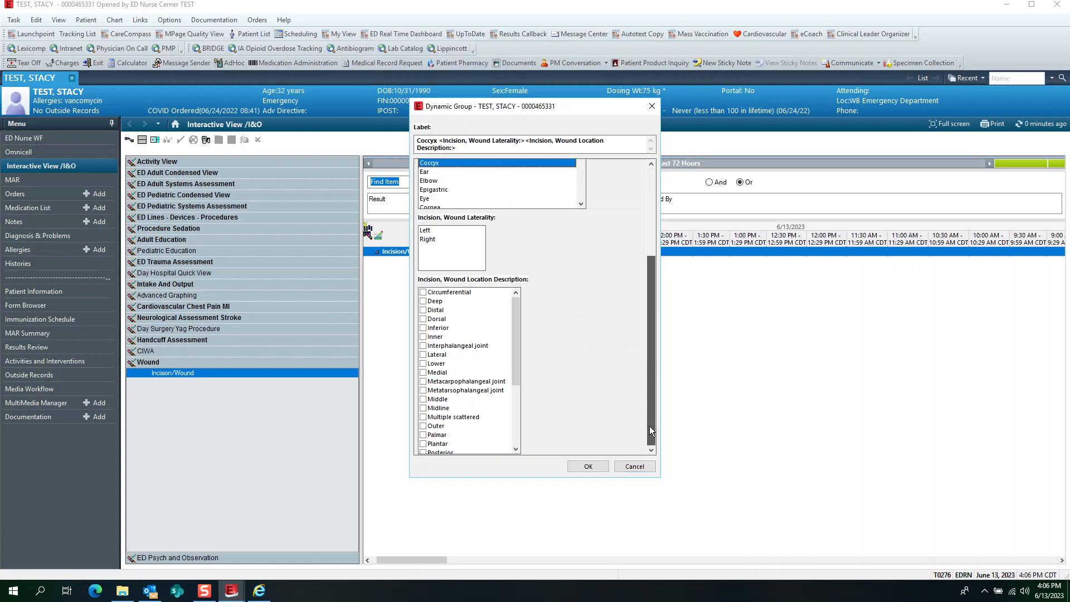
left_click_drag(516, 342, 524, 288)
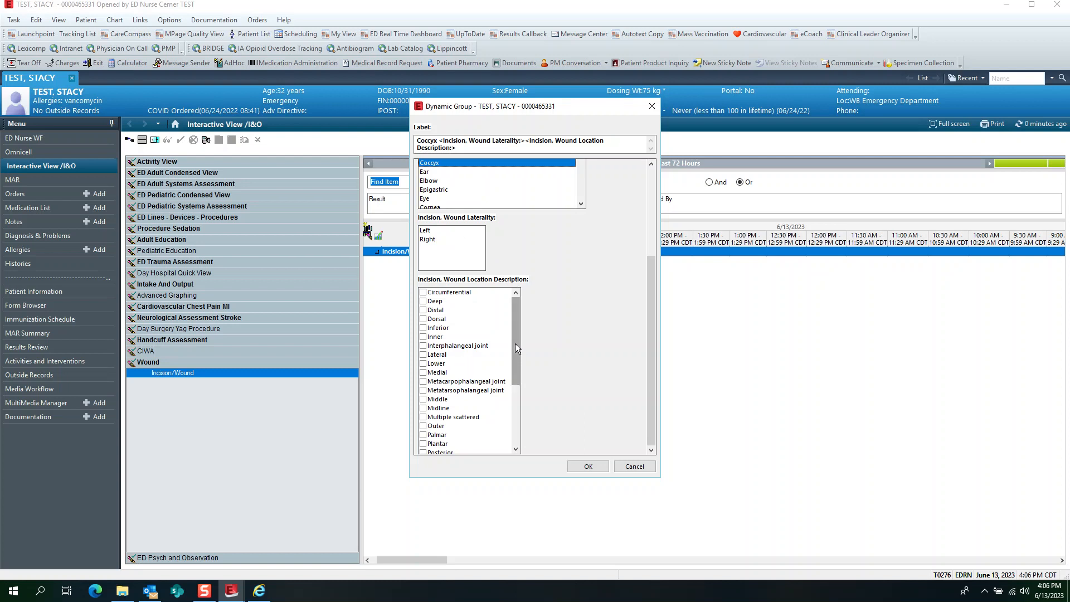
left_click_drag(517, 343, 511, 423)
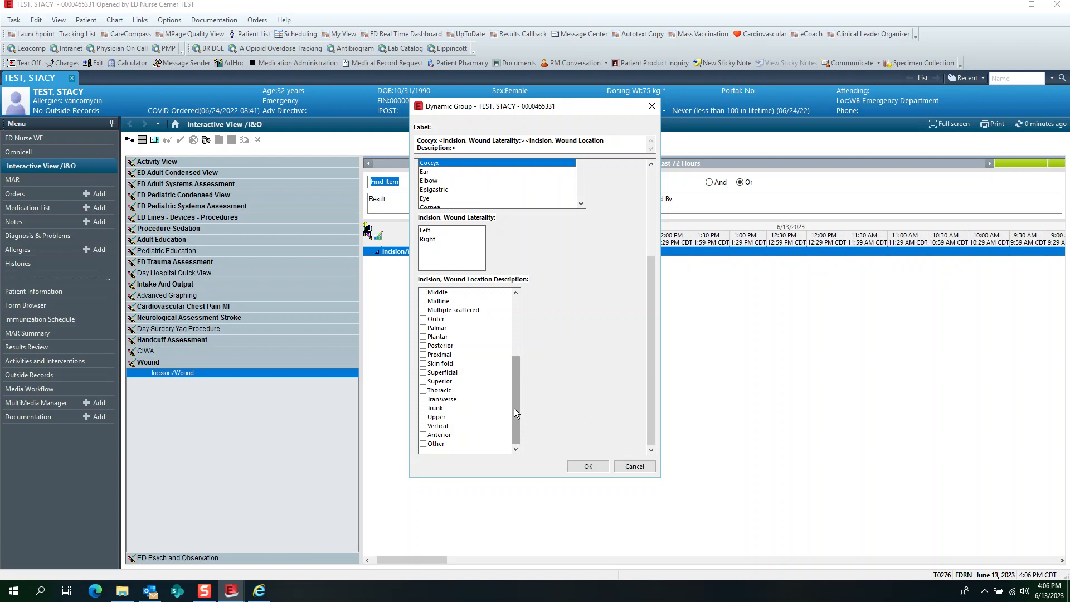
left_click(423, 310)
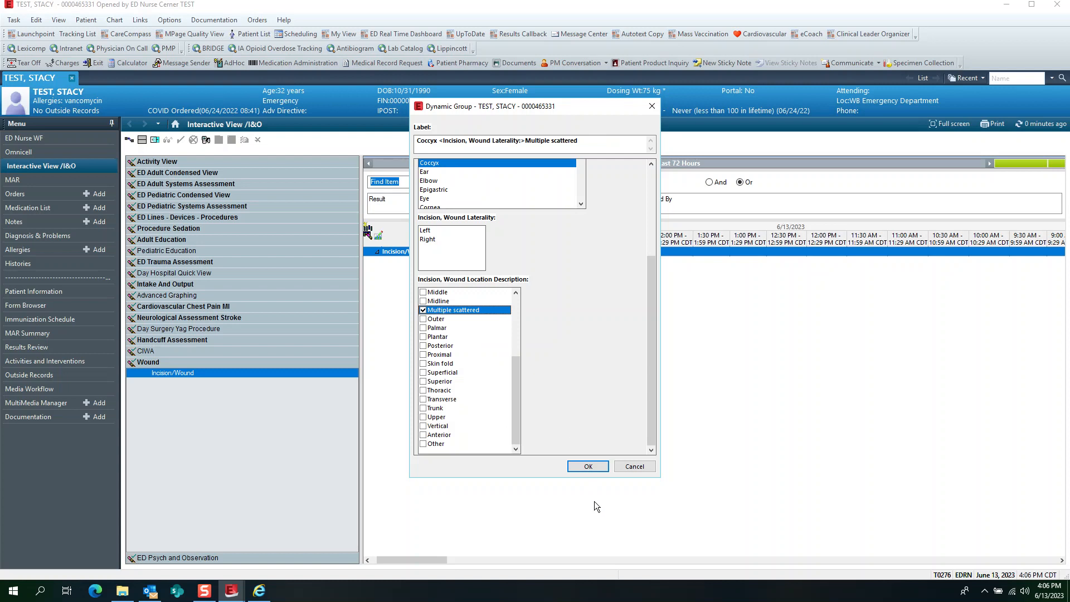
left_click(589, 467)
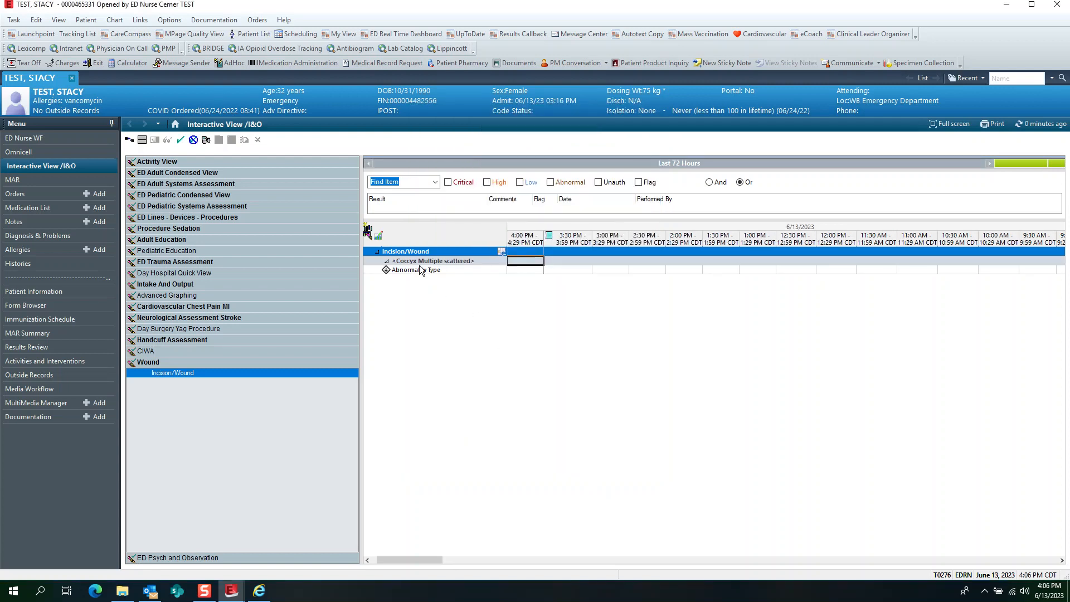
- Chart the 4:00 PM abnormality type of the coccyx wound as Pressure injury, leaving Wound Assessment Activity blank
left_click(526, 260)
left_click(526, 260)
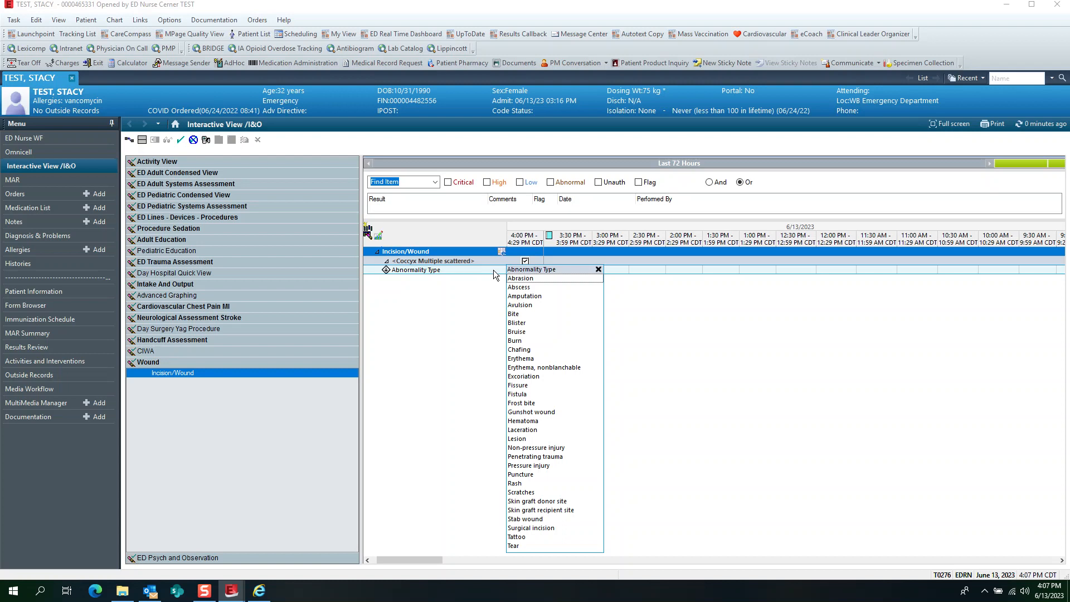
left_click(513, 466)
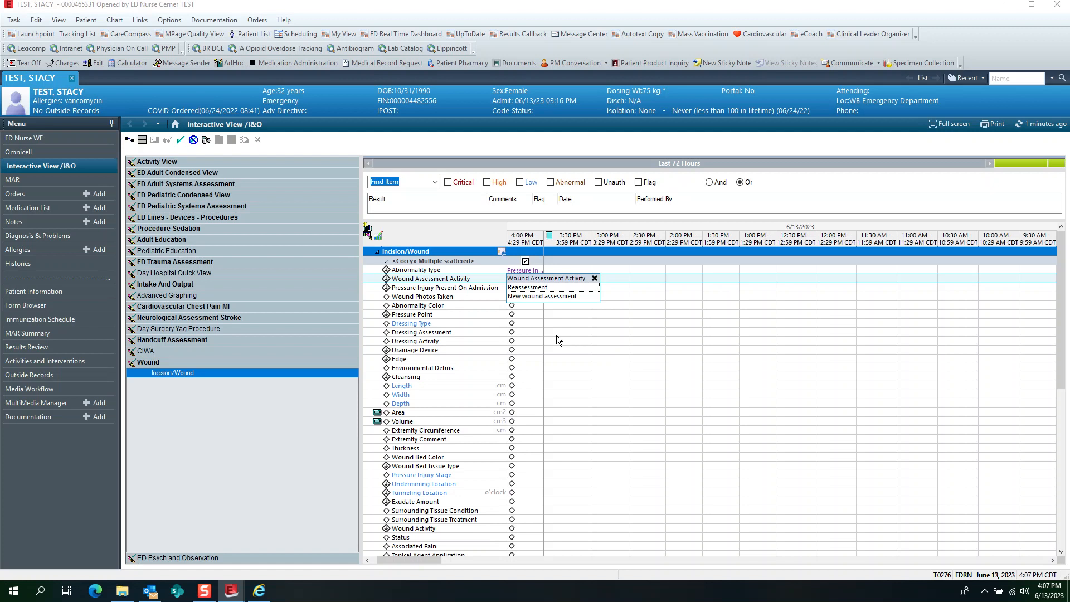
left_click(541, 323)
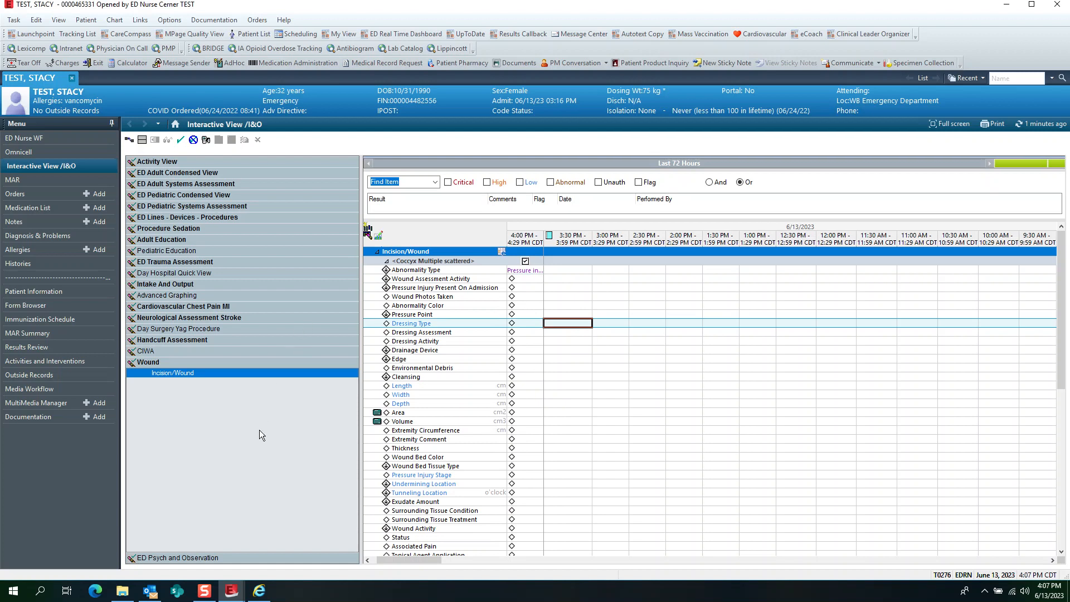
- Discard the unsigned wound documentation and open the Activity View band
left_click(193, 139)
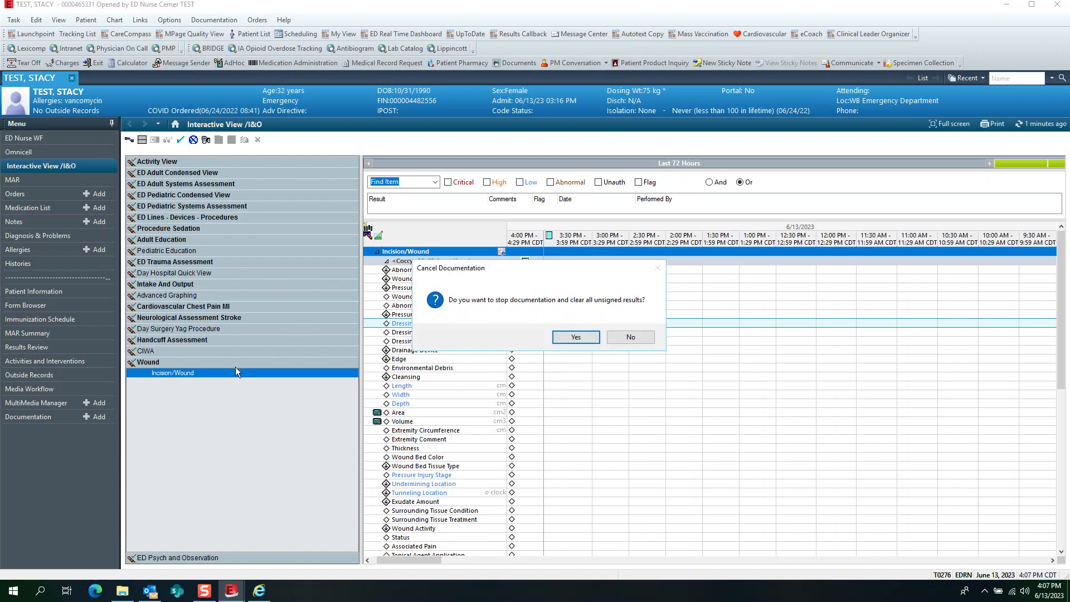
left_click(576, 337)
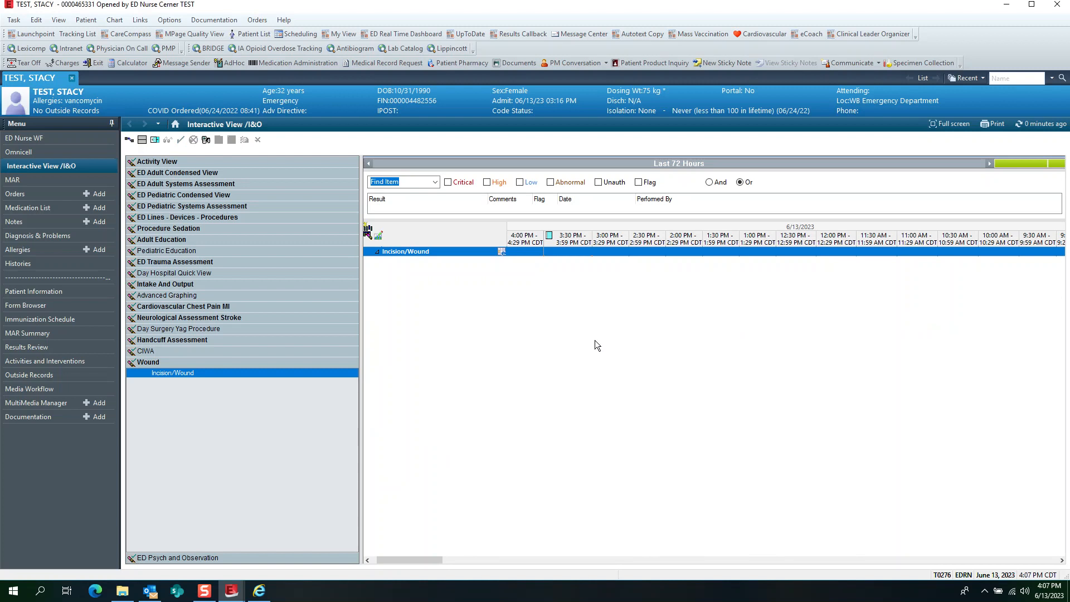
left_click(192, 163)
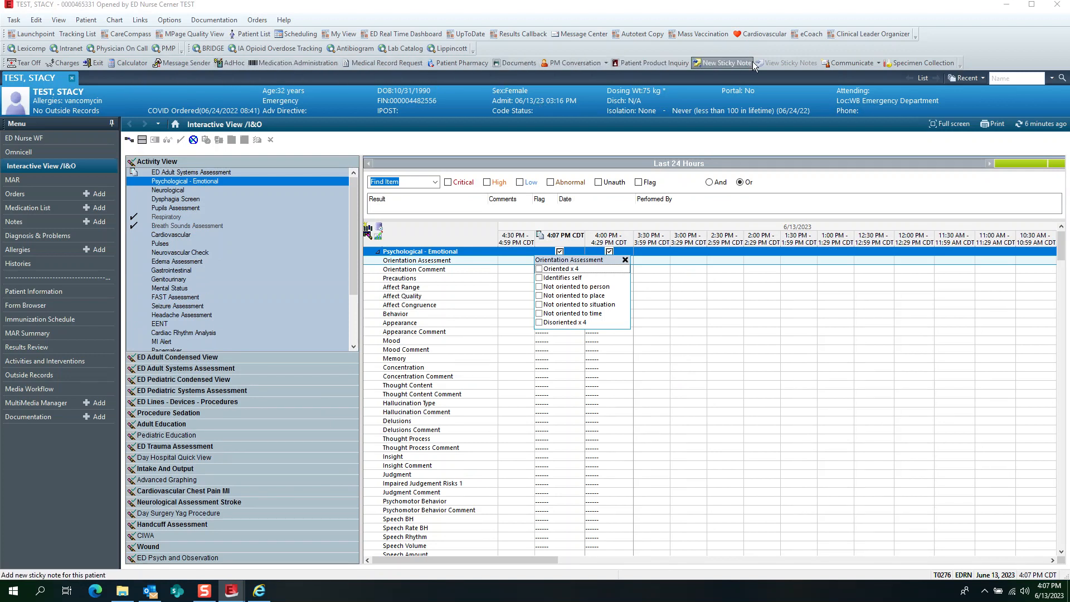
- View the patient's Medication Administration list, overriding the wristband scan with reason Unable to Scan Barcode, and close it without charting
left_click(263, 64)
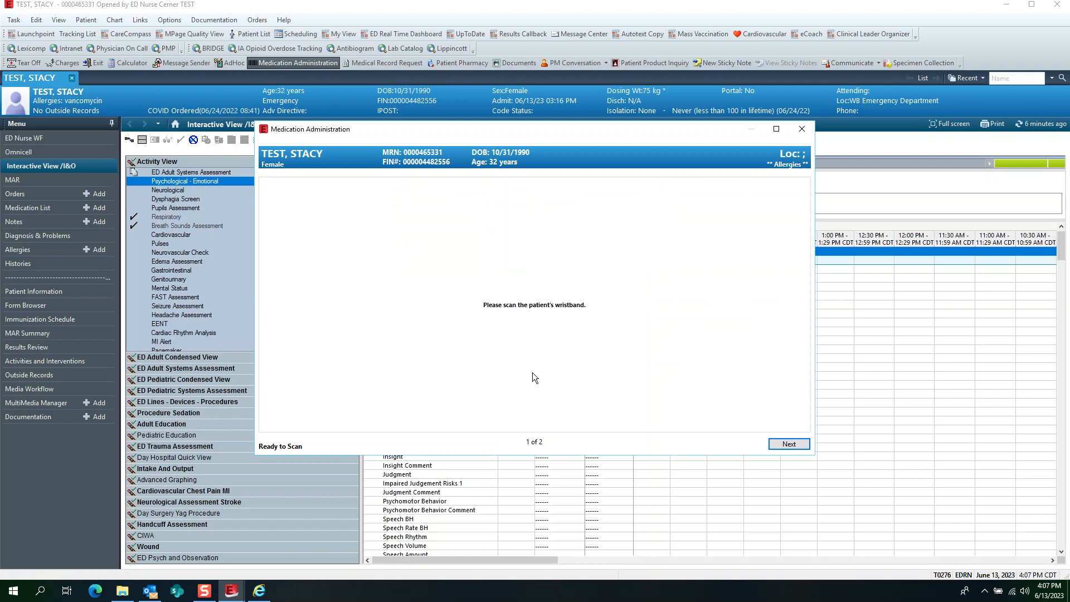
left_click(789, 444)
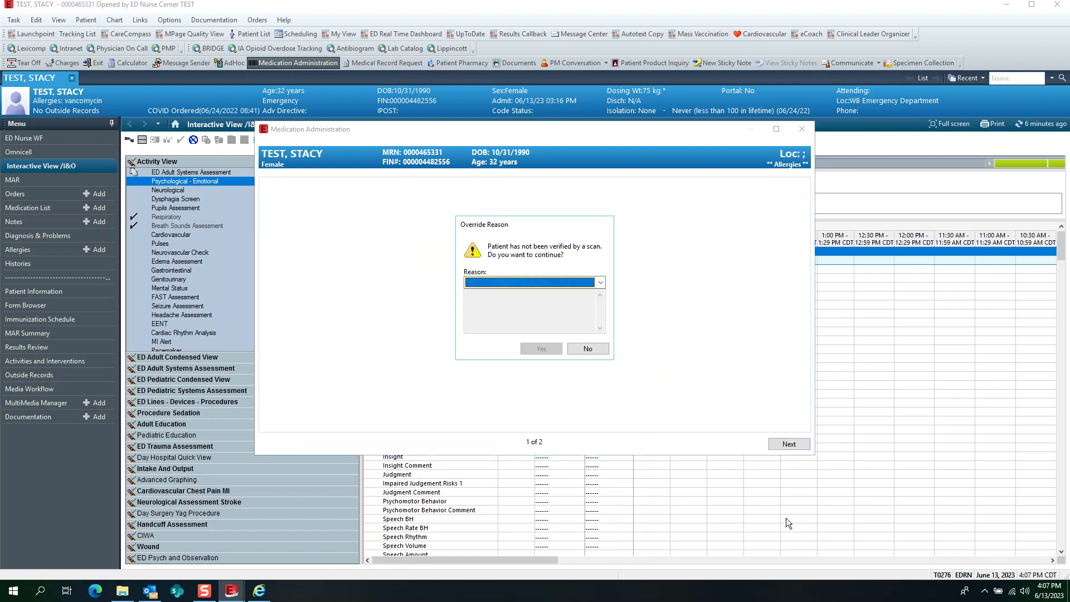
left_click(601, 283)
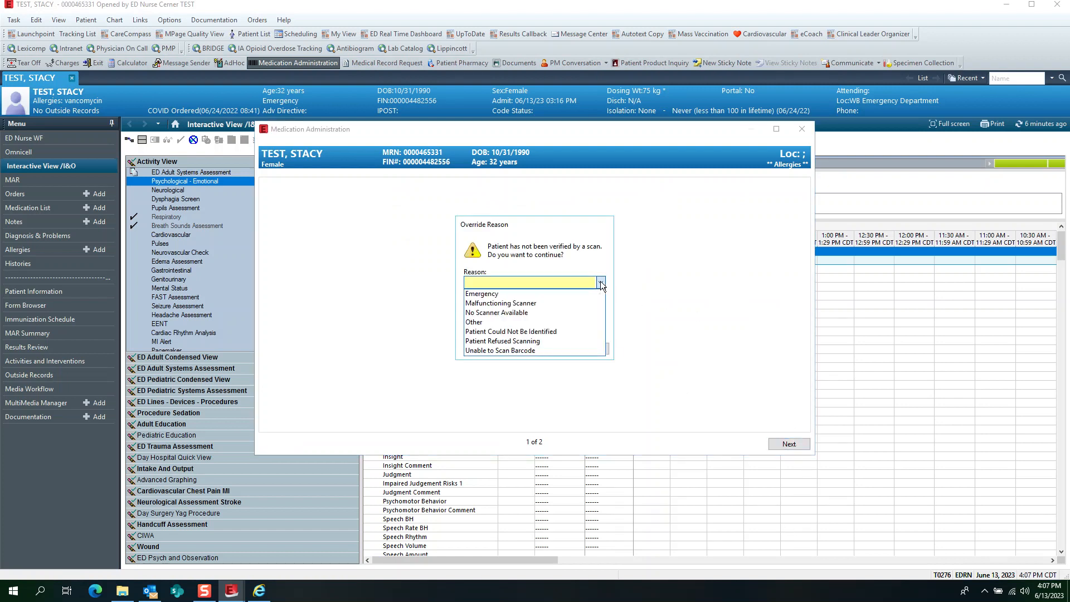
left_click(511, 350)
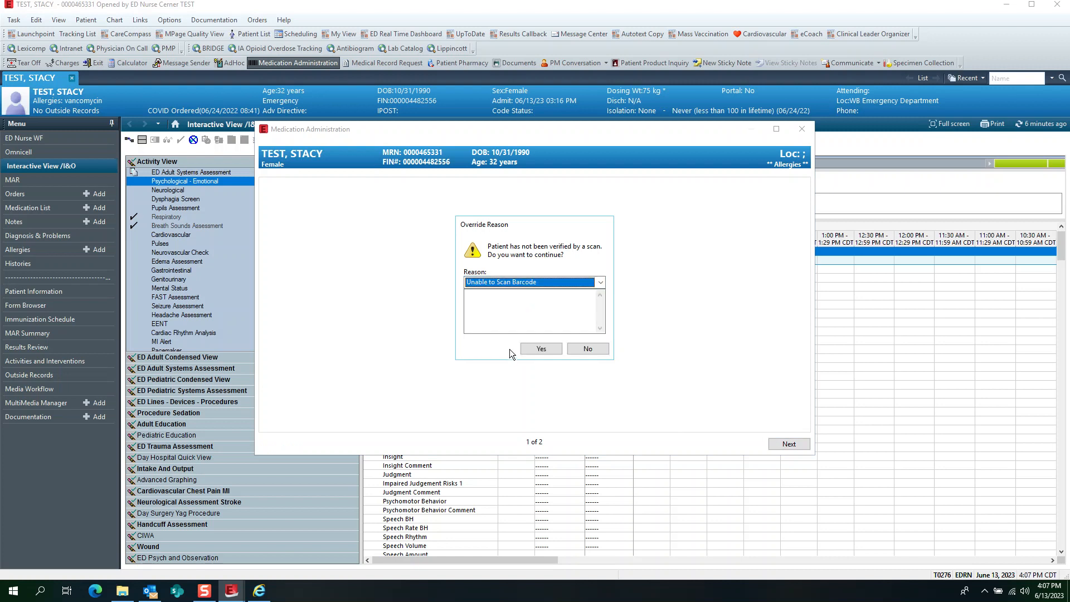
left_click(538, 350)
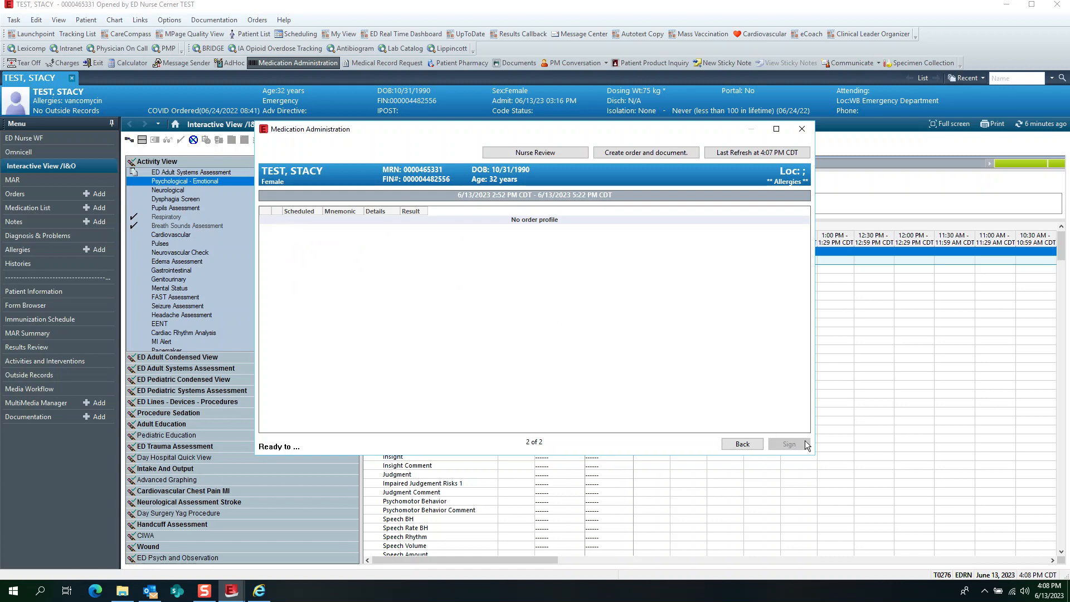
left_click(801, 128)
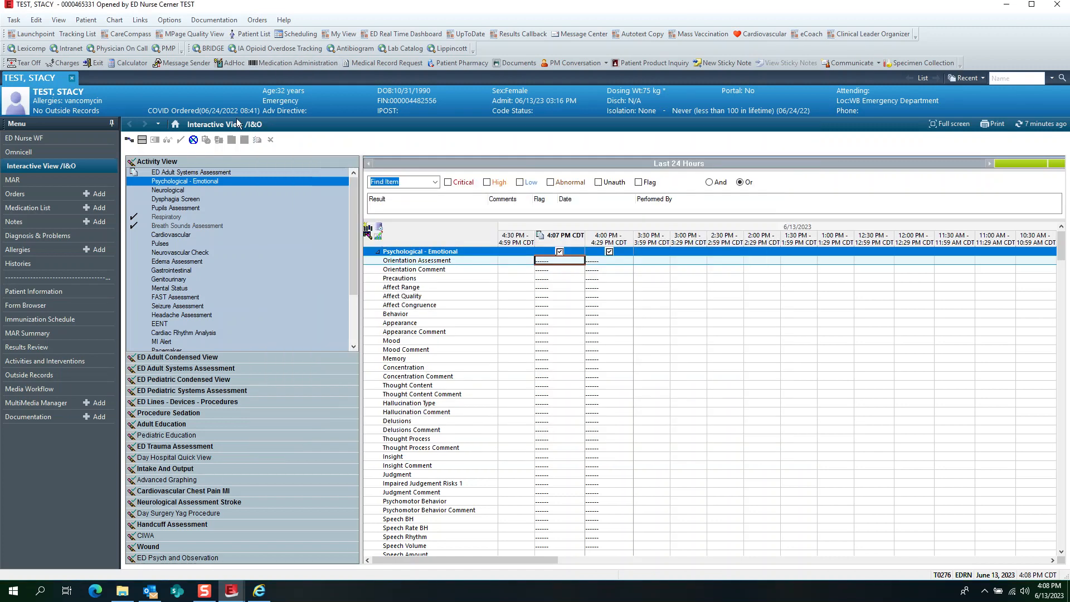
- Close the current chart and its Activities pane, and open the chart of the patient in ED14,A from WB ED All Beds
left_click(72, 80)
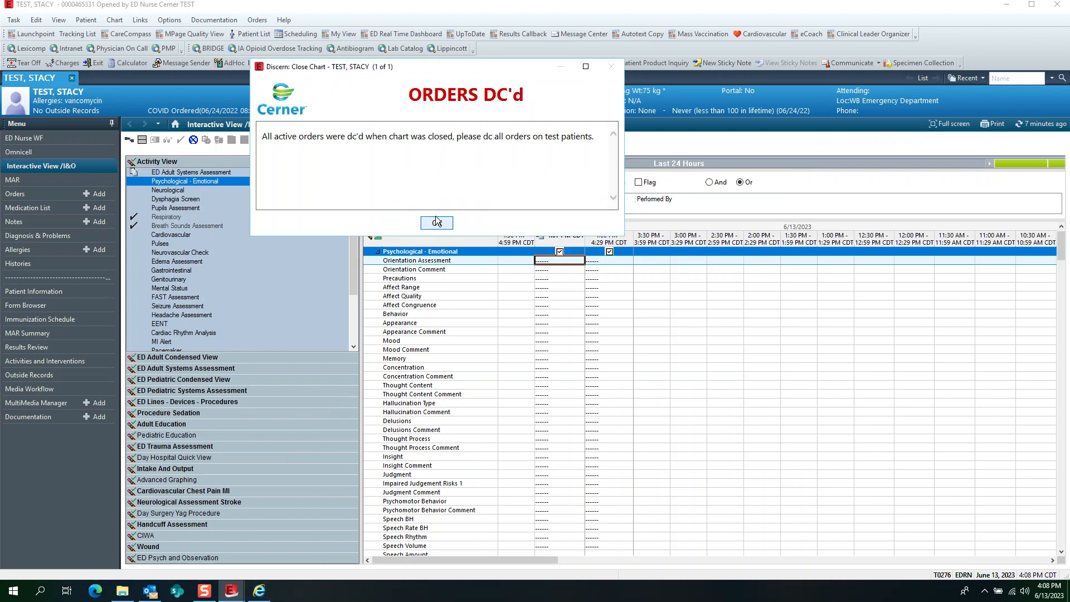
left_click(437, 222)
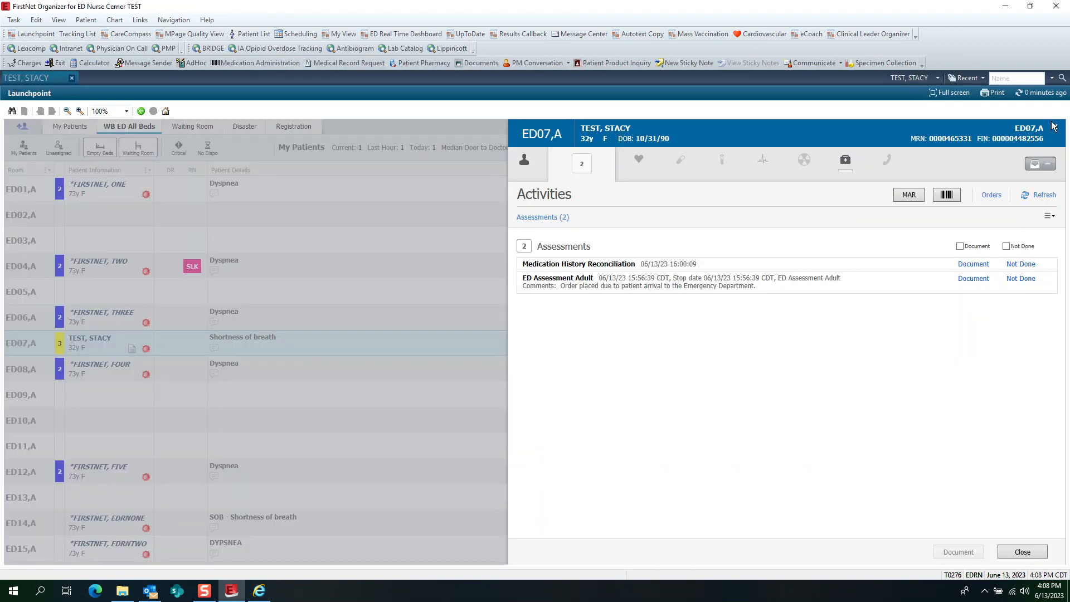
left_click(1054, 128)
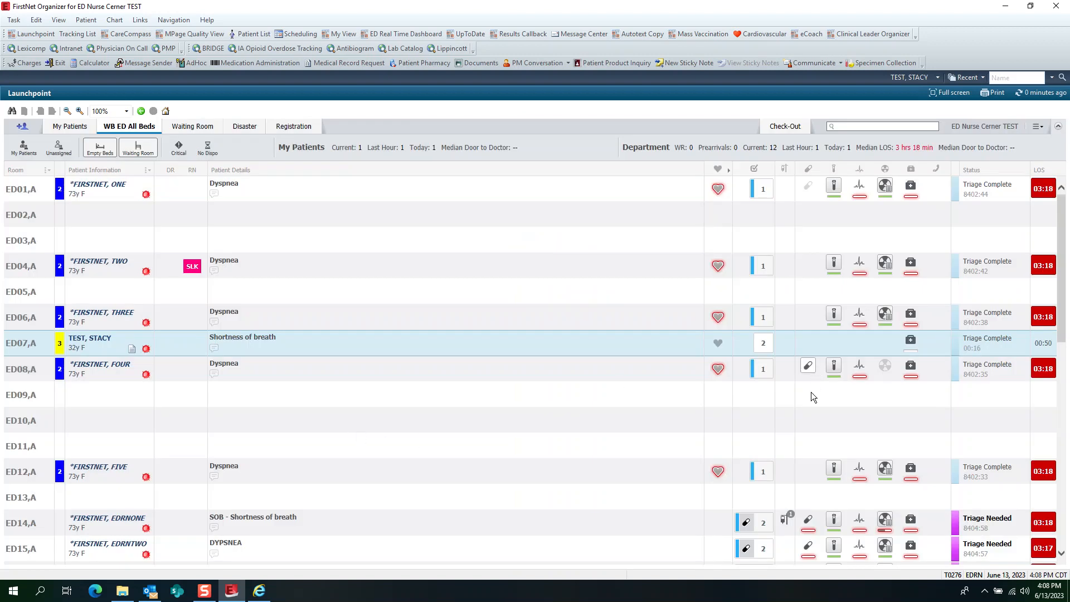
scroll(811, 393, "down", 3)
mouse_move(865, 379)
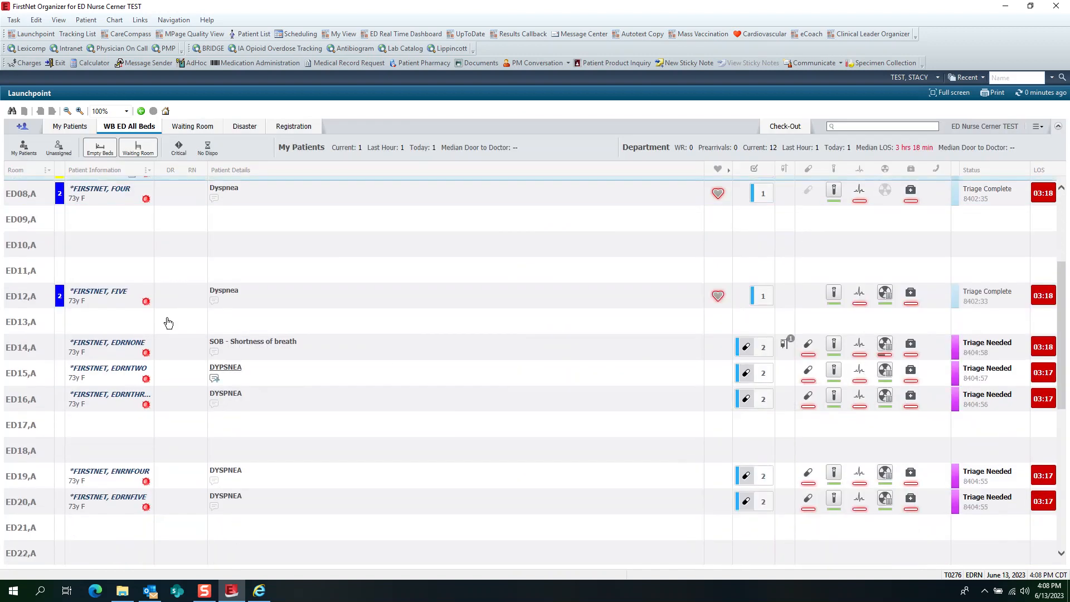
double_click(176, 356)
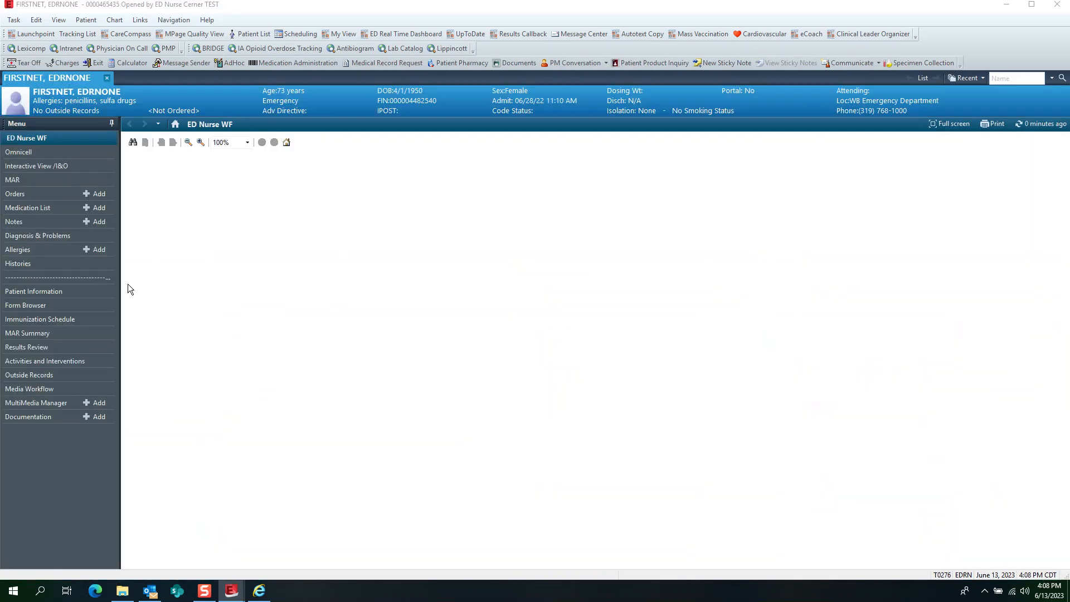
- Open Medication Administration for this patient, overriding the wristband scan with reason Unable to Scan Barcode
left_click(277, 63)
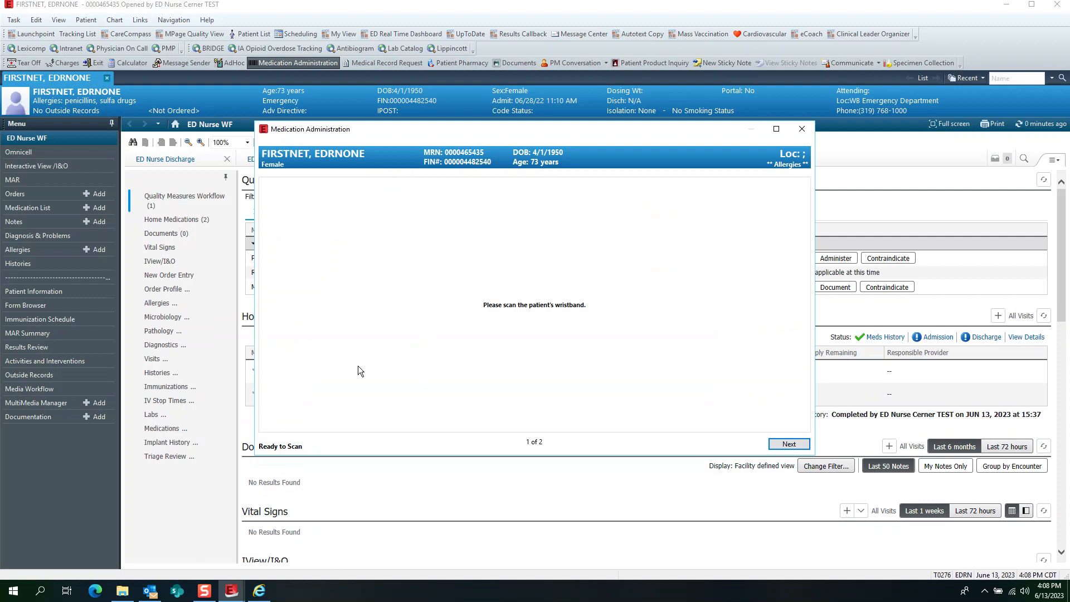
left_click(789, 444)
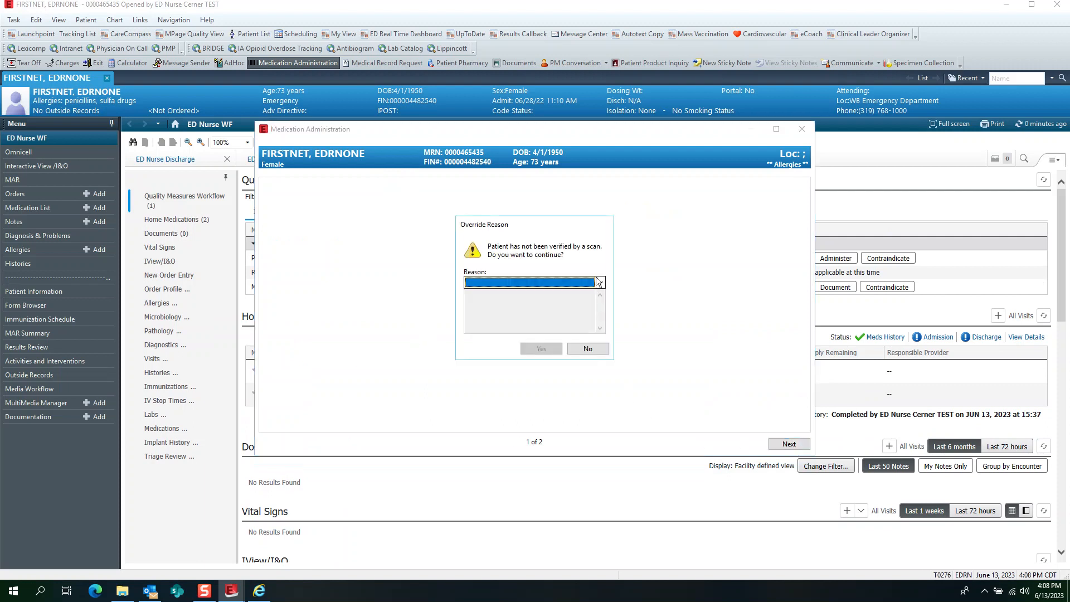
left_click(578, 282)
left_click(501, 350)
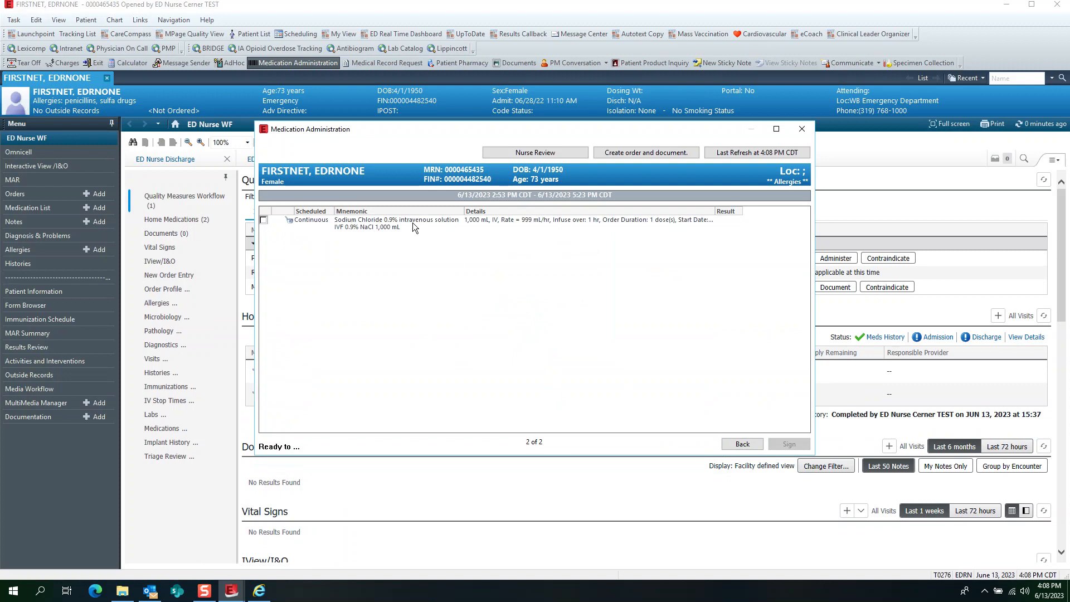
- Chart Begin Bag for the sodium chloride 0.9% 1,000 mL infusion, overriding the scan as Unable to Scan Barcode and continuing past its stop date
left_click(263, 220)
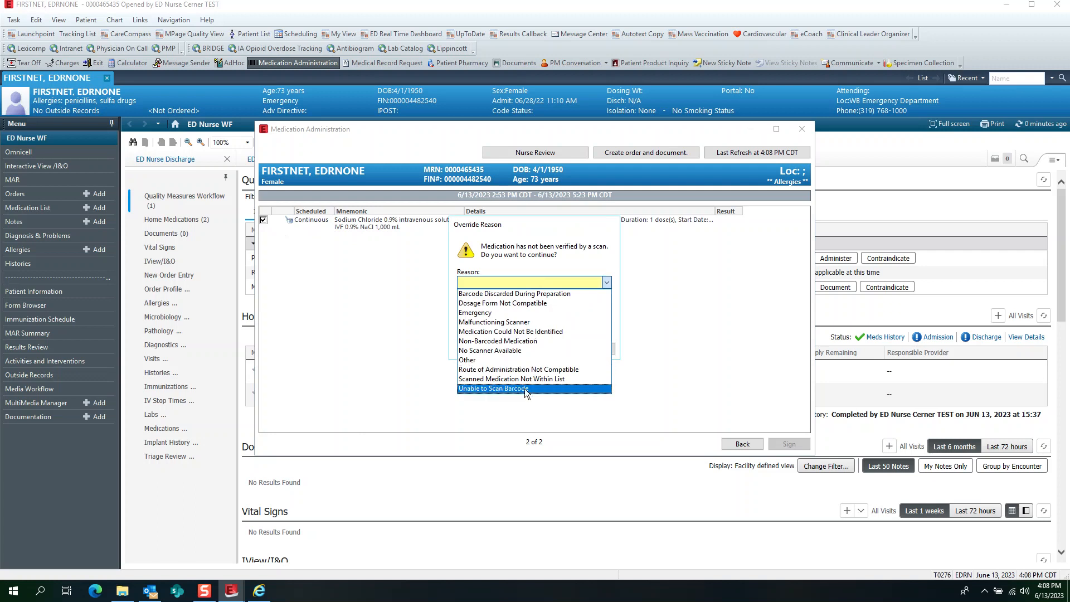
left_click(523, 389)
left_click(549, 349)
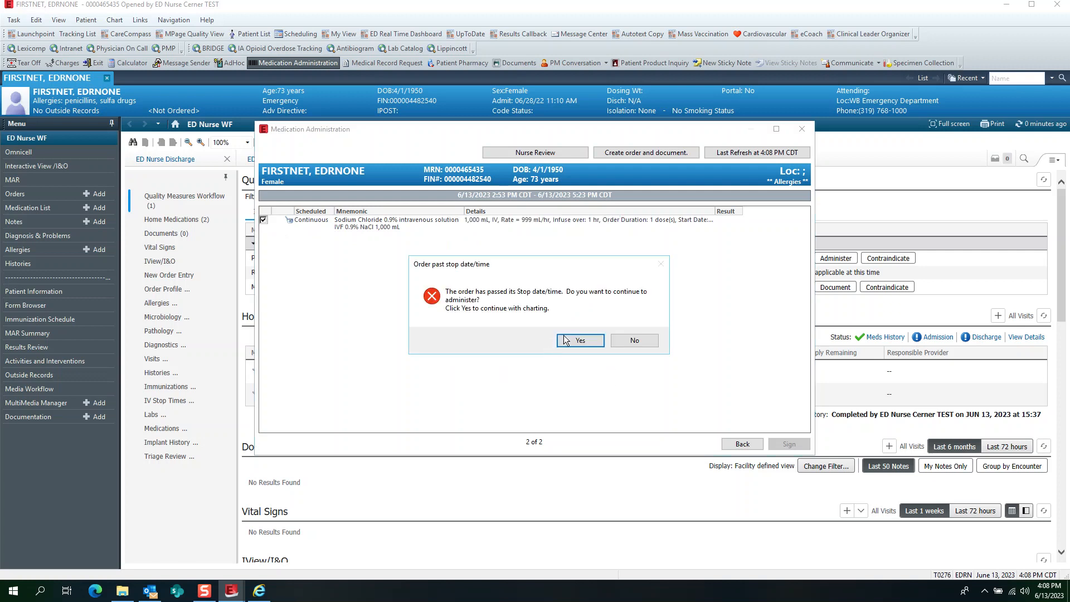
left_click(577, 342)
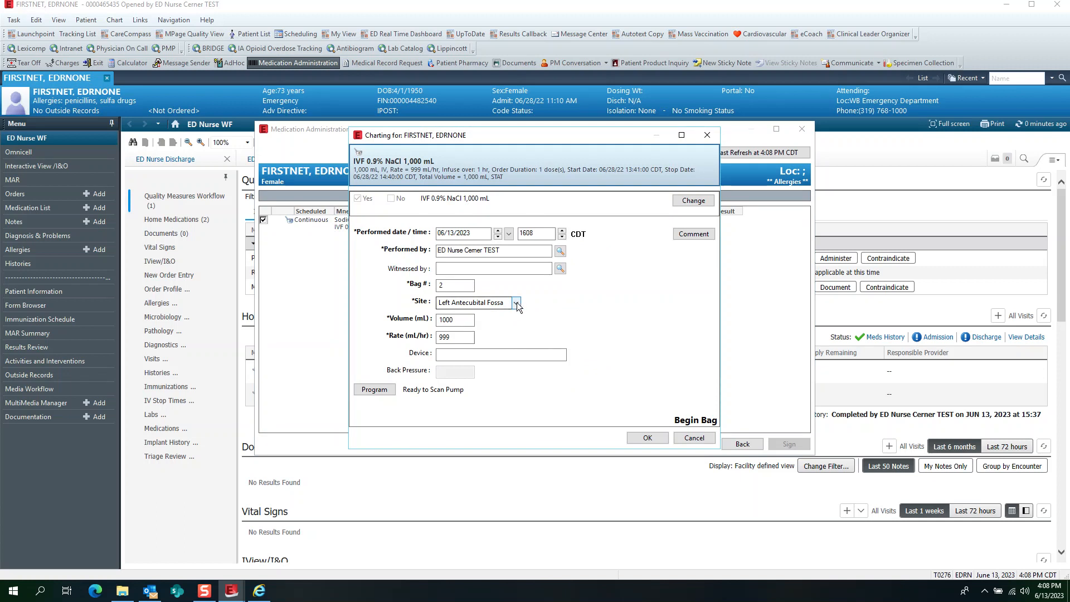
left_click(439, 288)
left_click(650, 439)
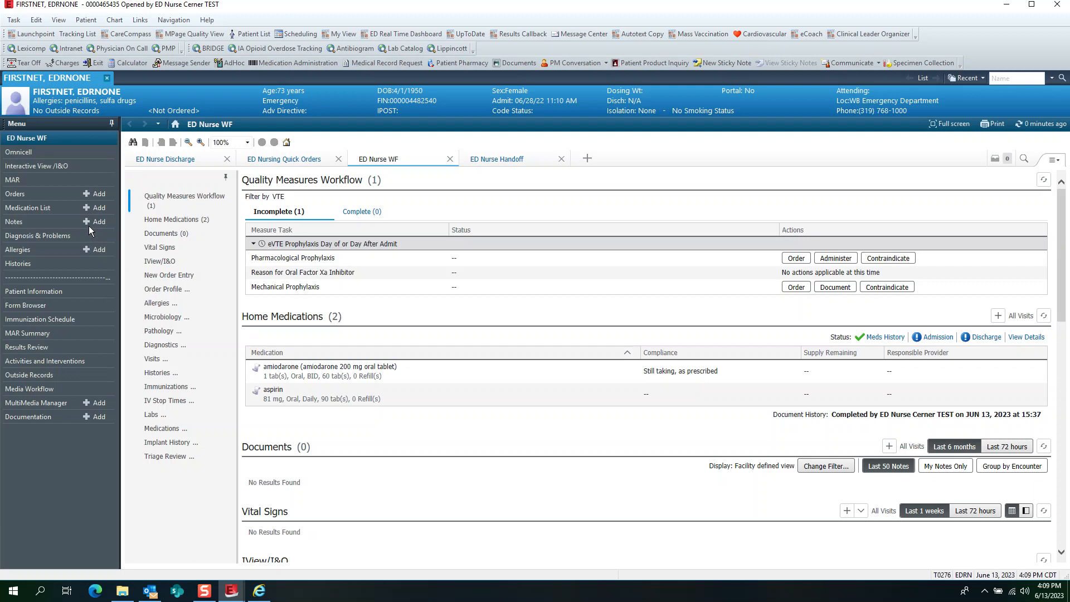
- Open the patient's Specimen Collection list, bypassing the wristband scan because the barcode cannot be scanned
left_click(912, 63)
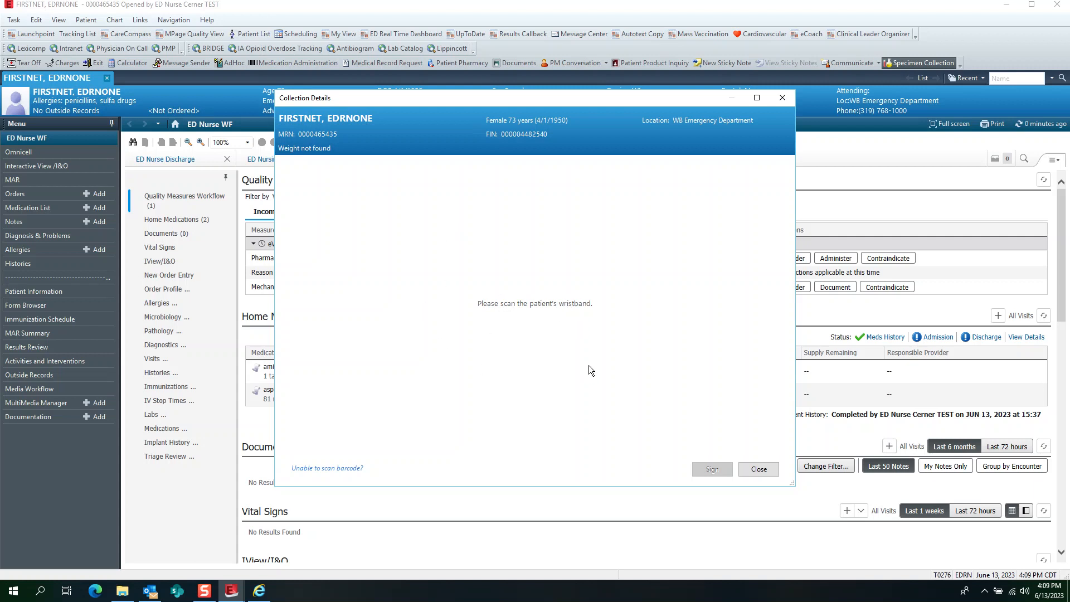
left_click(345, 469)
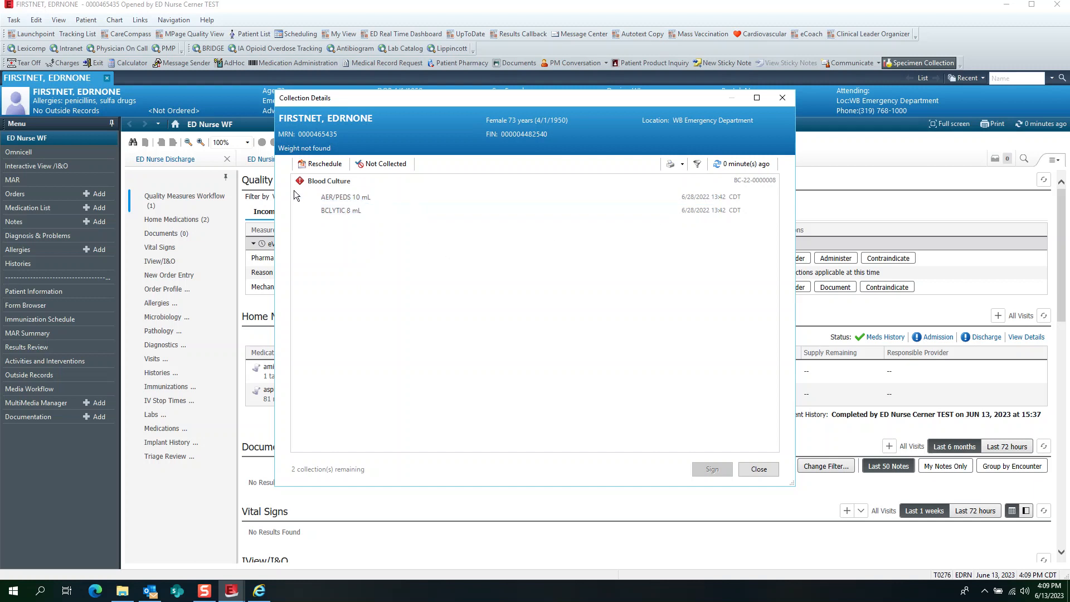
- Review the collection and print options for the AER/PEDS 10 mL container and the Print All Labels choices, without printing
mouse_move(319, 189)
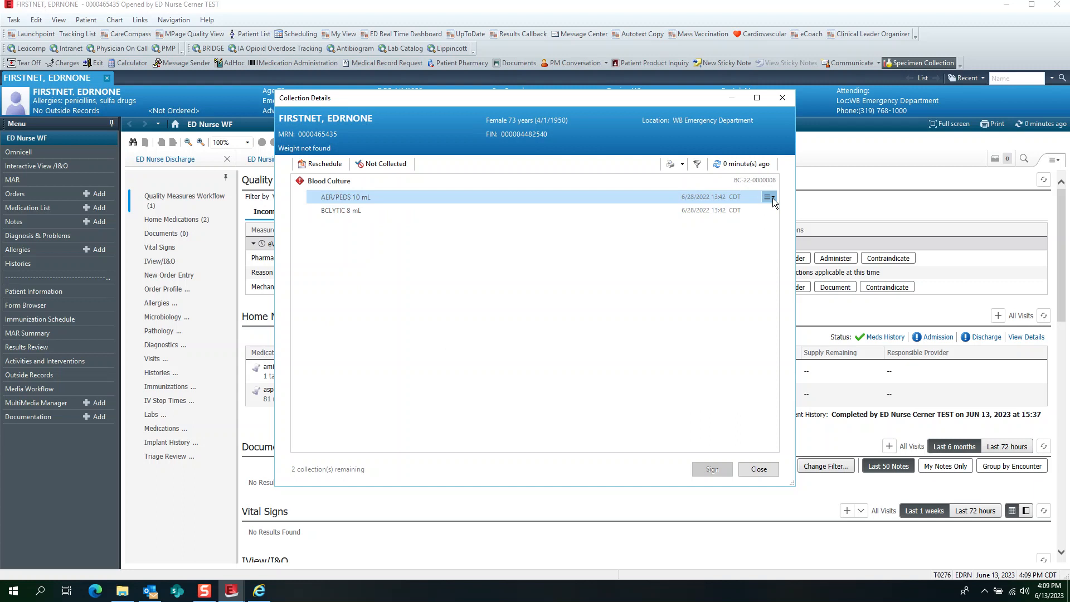
left_click(769, 197)
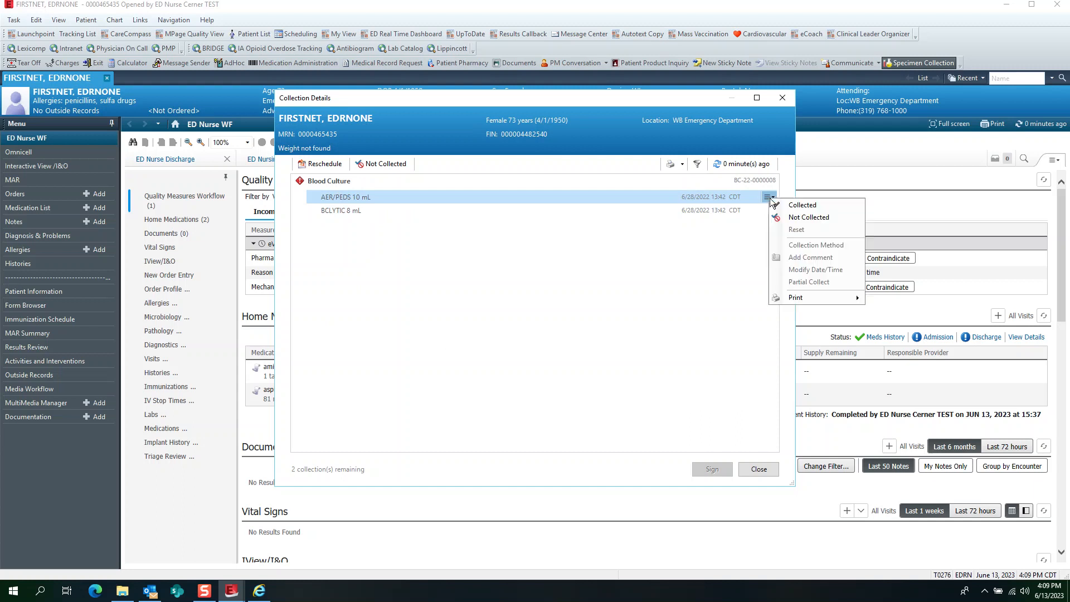
mouse_move(797, 299)
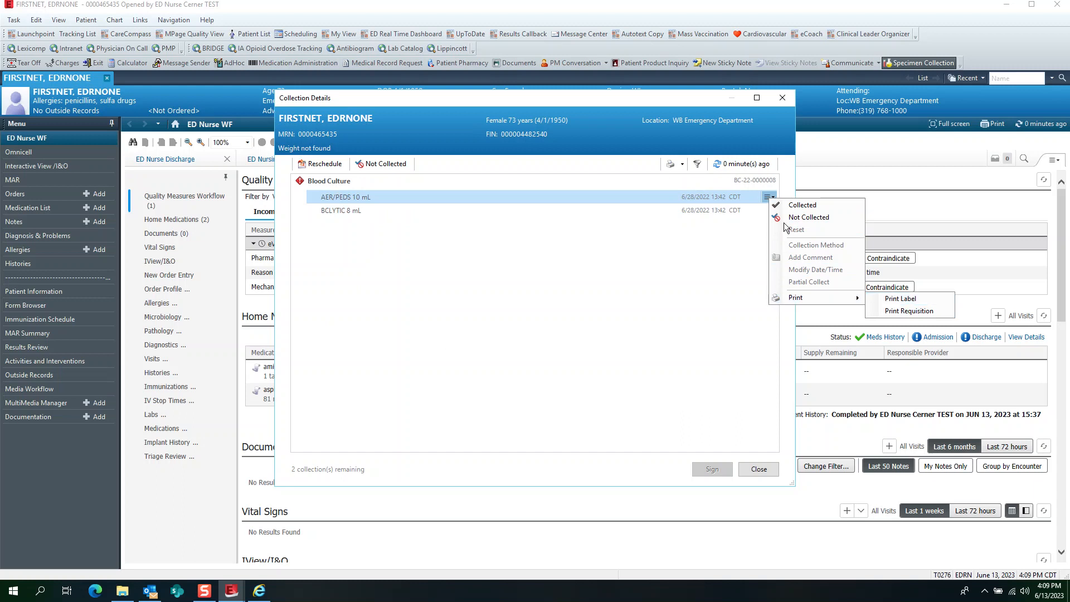
left_click(699, 249)
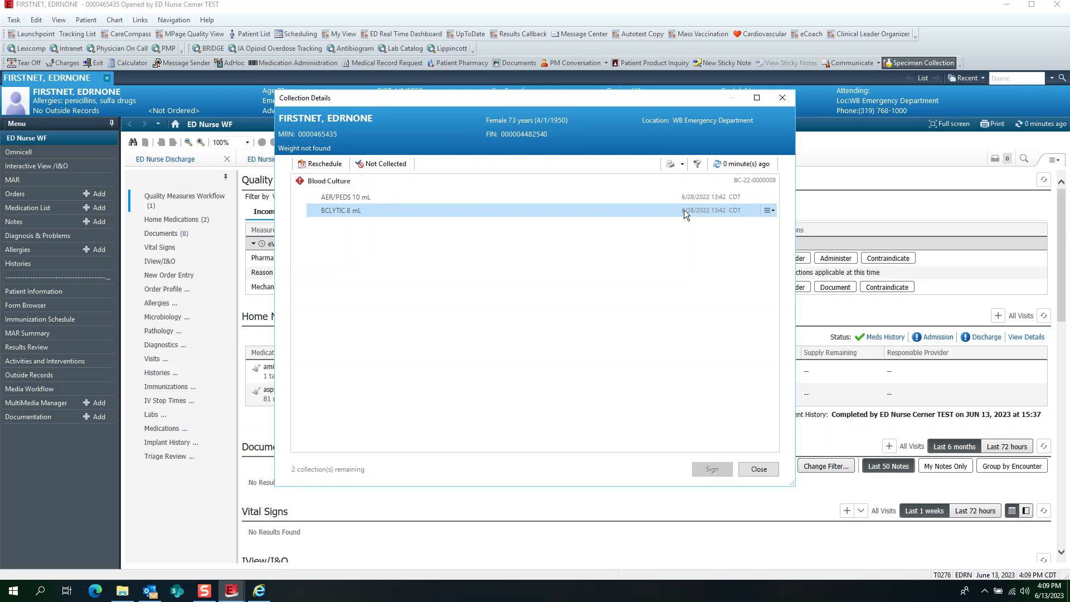
left_click(682, 165)
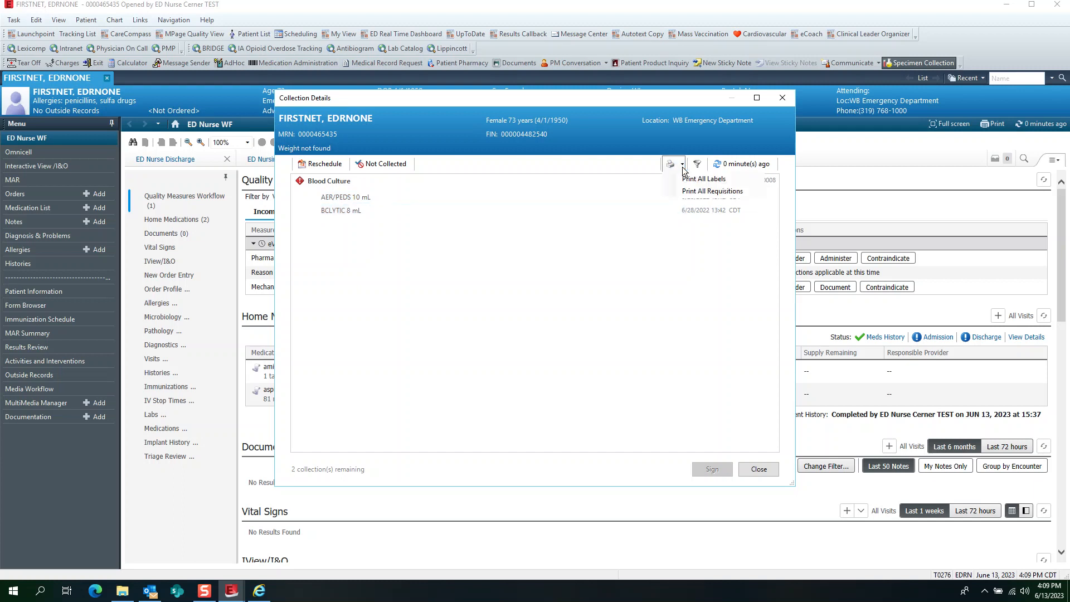
left_click(703, 179)
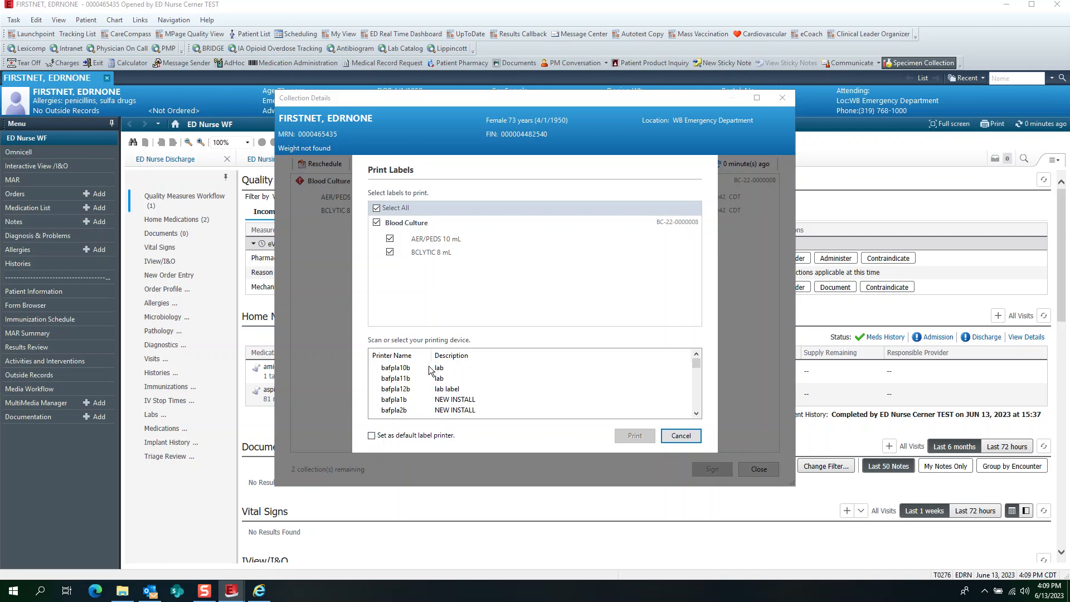
left_click(690, 437)
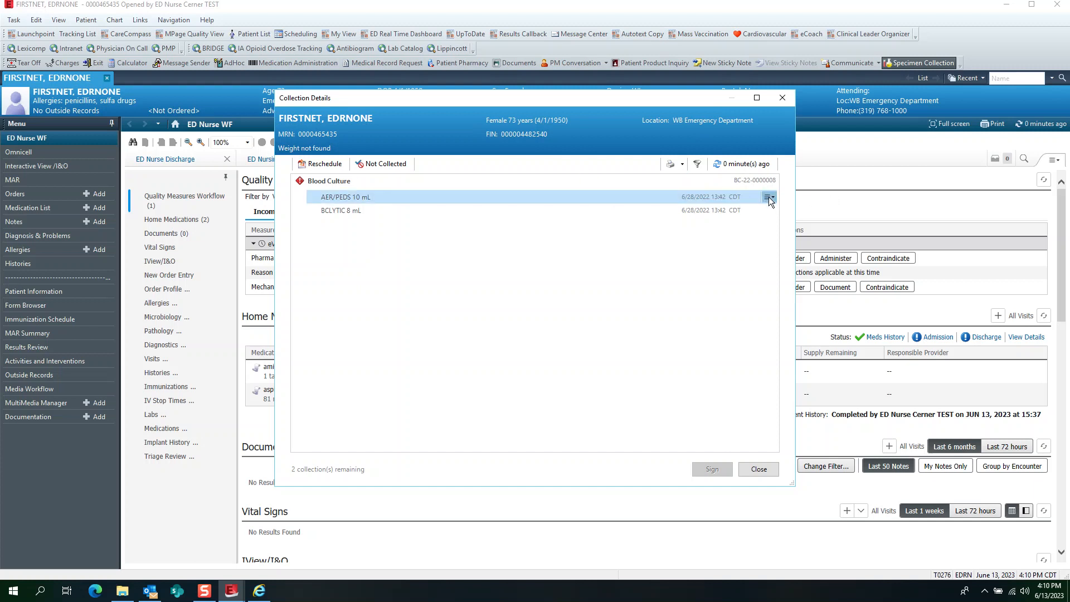
- Mark the AER/PEDS 10 mL blood culture container as Collected, continuing without scan verification
left_click(768, 199)
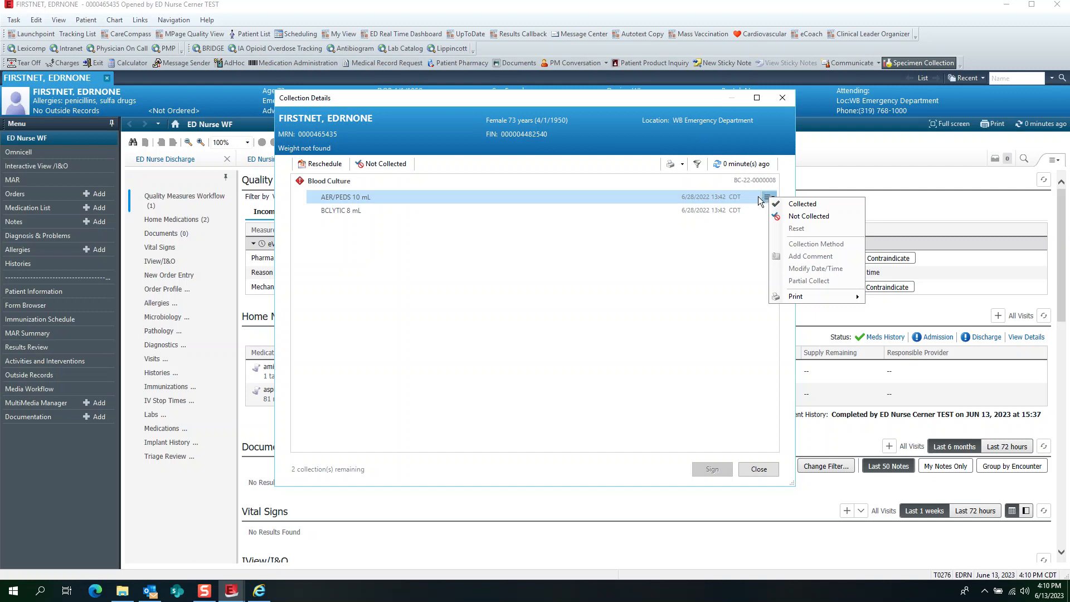
left_click(758, 197)
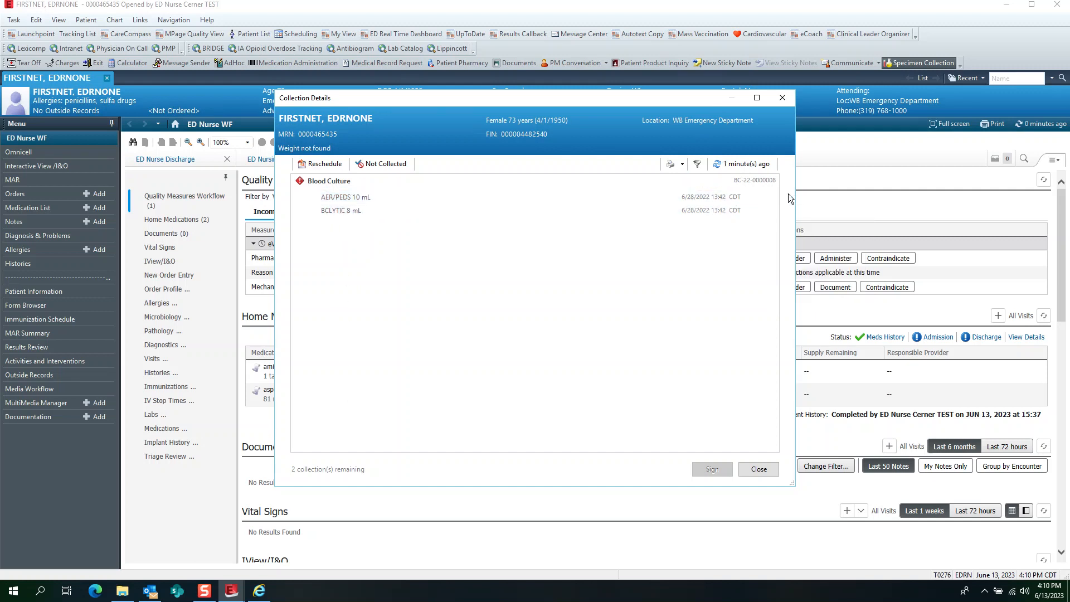
left_click(767, 197)
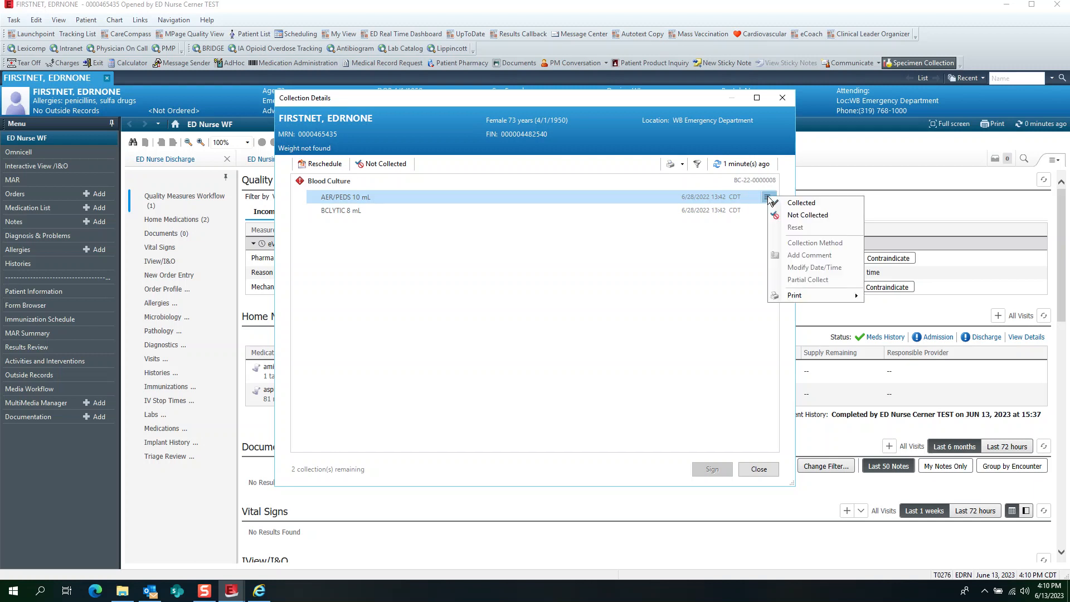
left_click(802, 202)
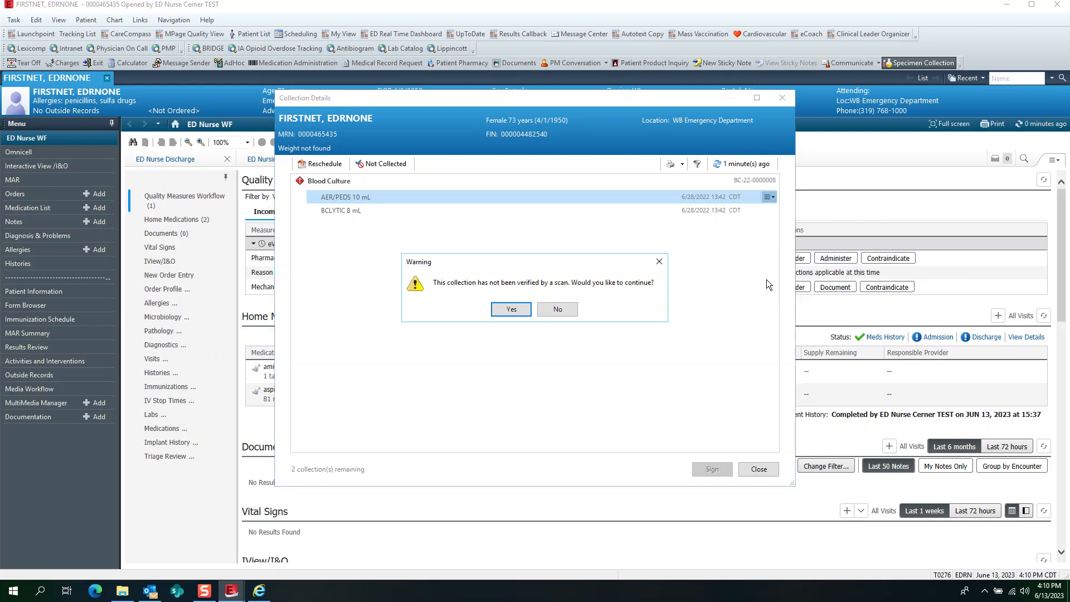
left_click(497, 312)
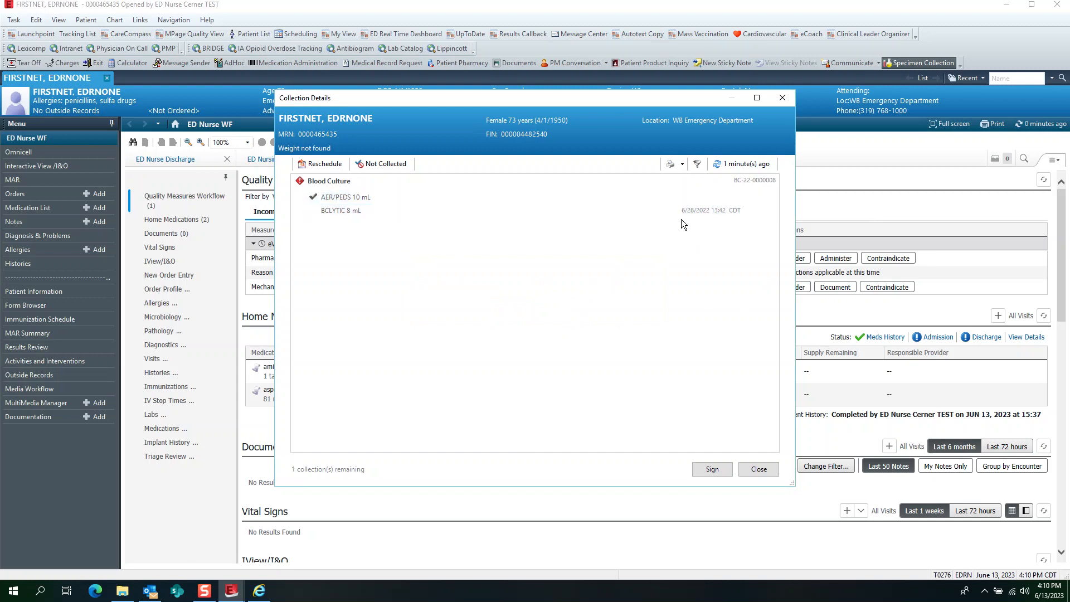
- Review the options for the collected AER/PEDS 10 mL container and reset its collection status
mouse_move(772, 212)
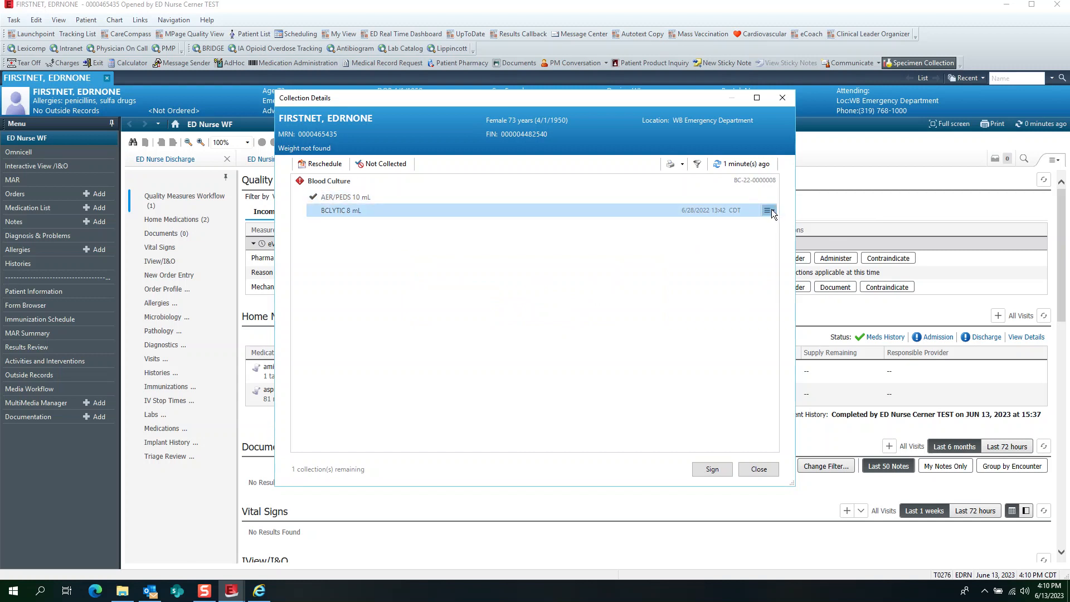
left_click(771, 195)
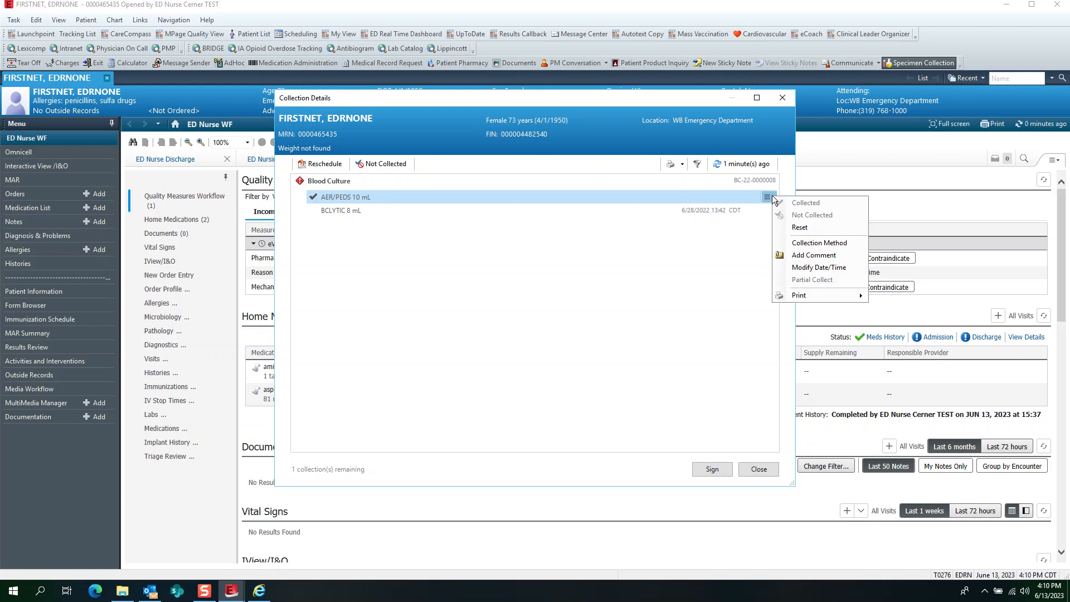
left_click(690, 282)
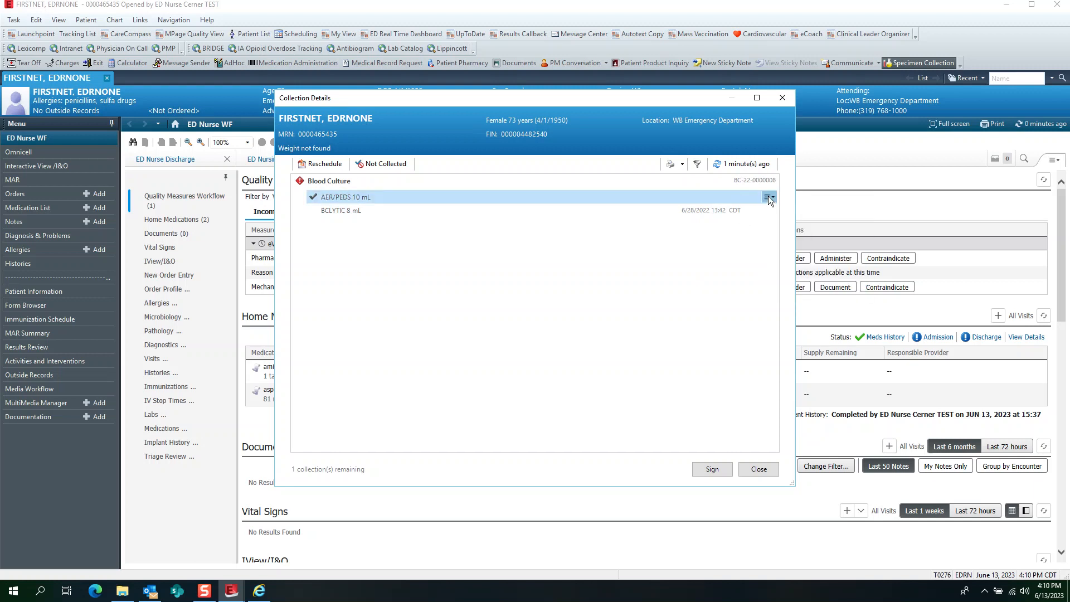
left_click(769, 195)
left_click(797, 224)
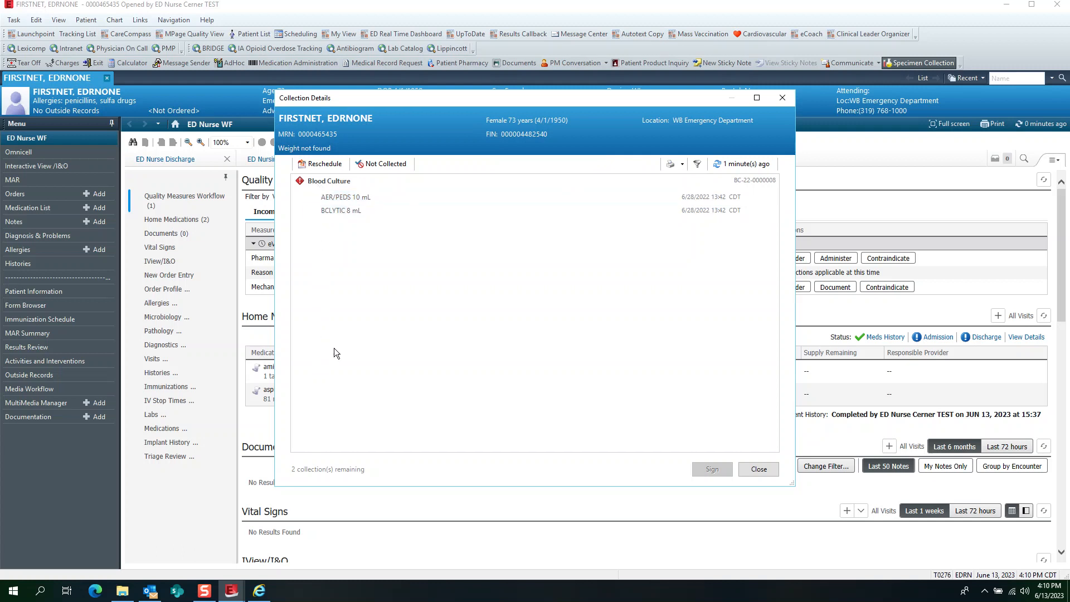
- Chart the AER/PEDS 10 mL blood culture as Collected without scan verification, sign it, and close the collection details
left_click(769, 197)
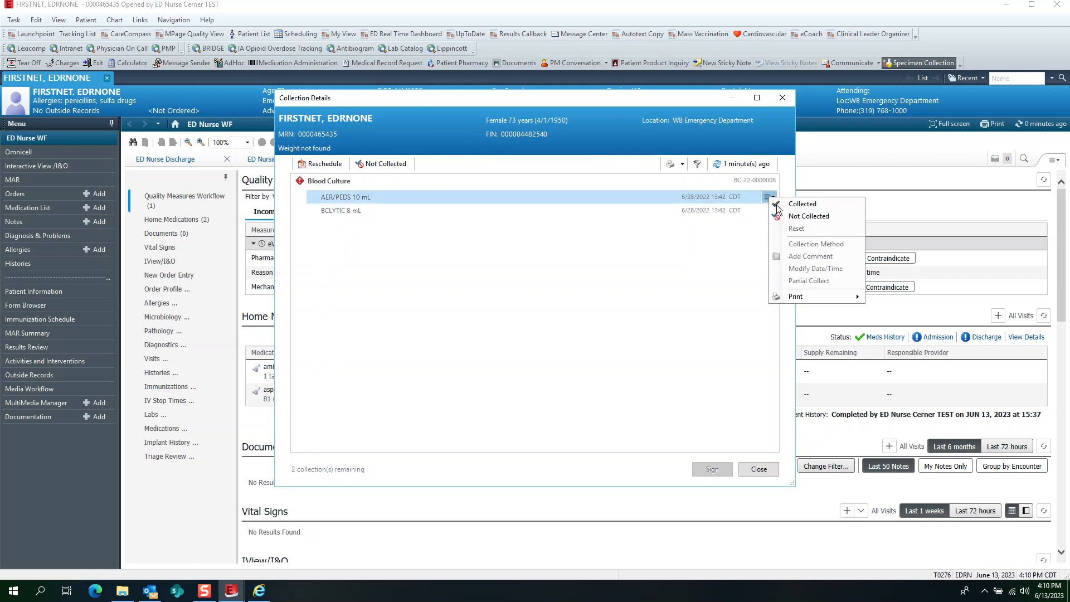
left_click(775, 205)
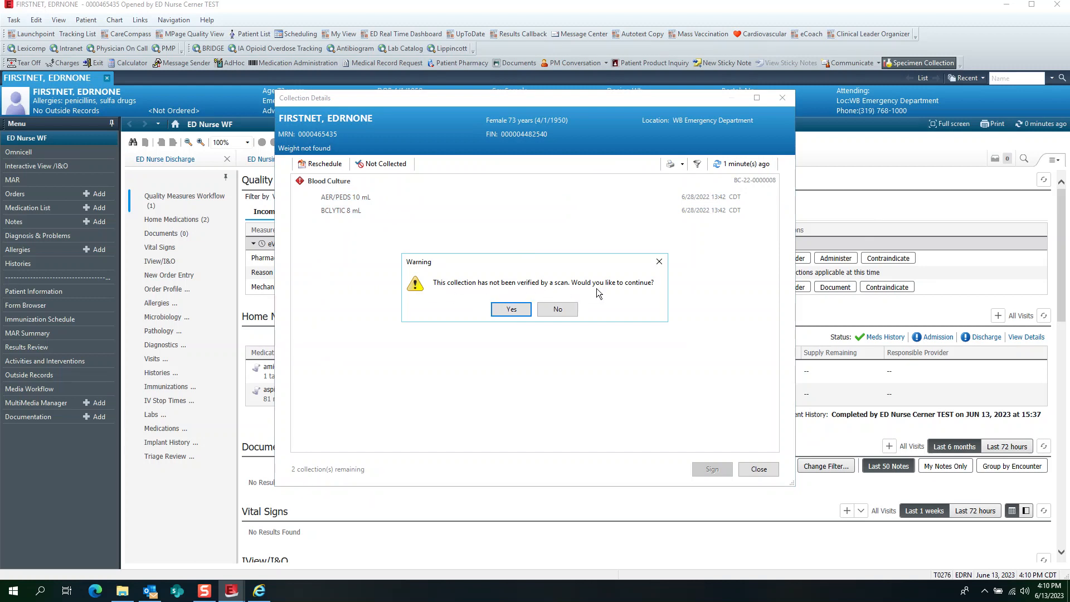
left_click(511, 310)
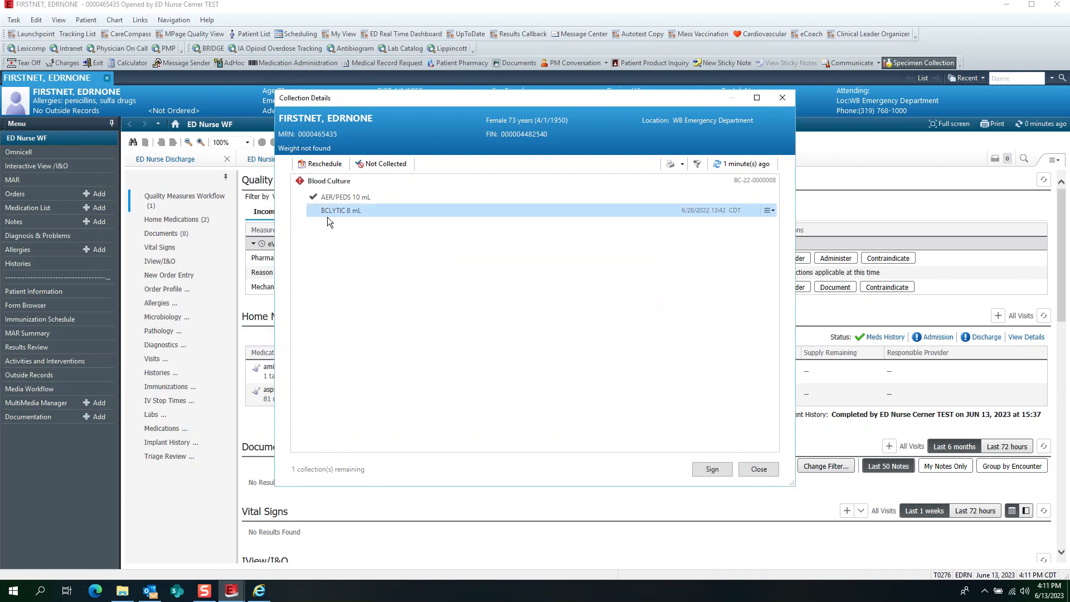
left_click(719, 469)
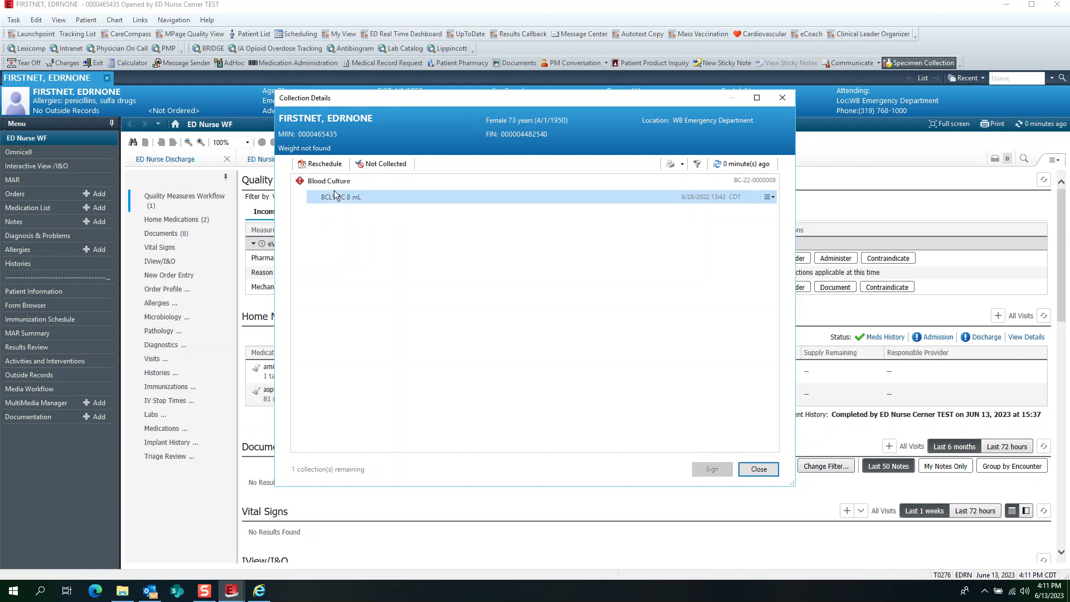
left_click(758, 470)
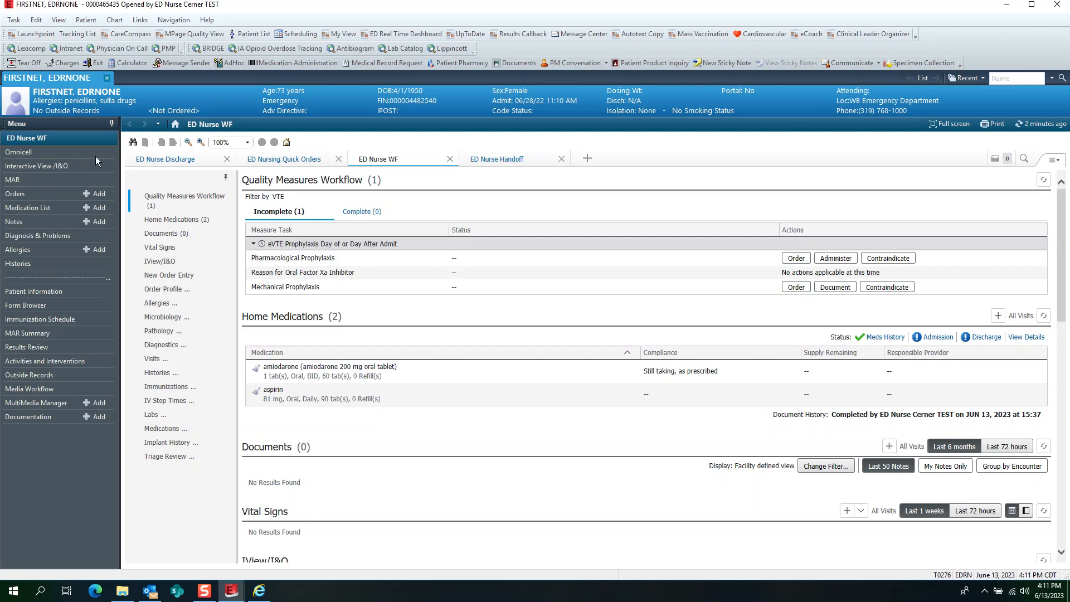
- In the ED Nurse Discharge workflow, add and sign the Follow up with primary care provider quick pick, within 3 to 5 days
left_click(140, 161)
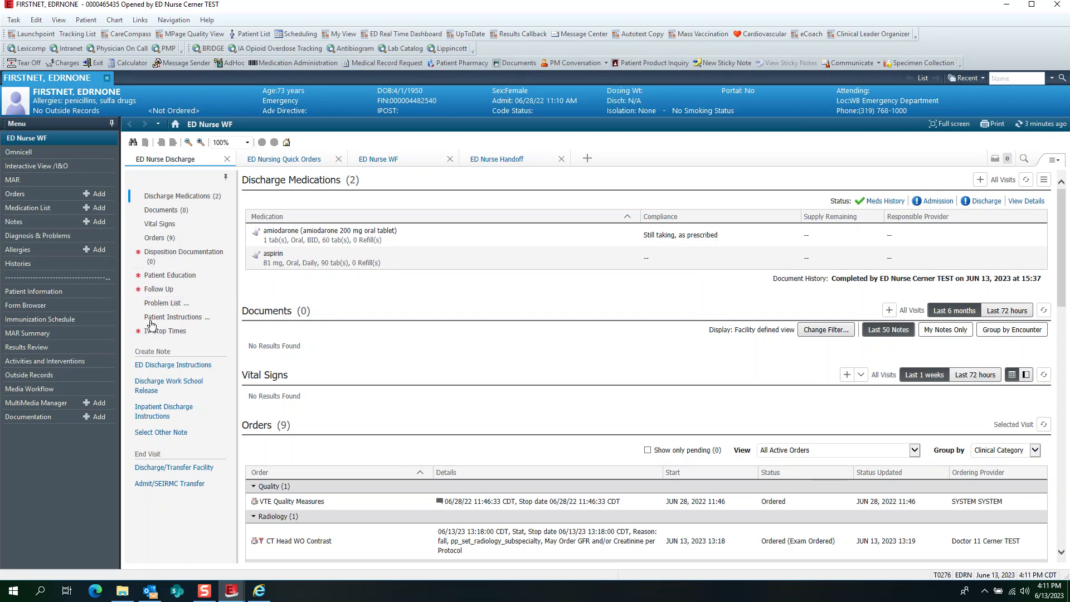
left_click(153, 289)
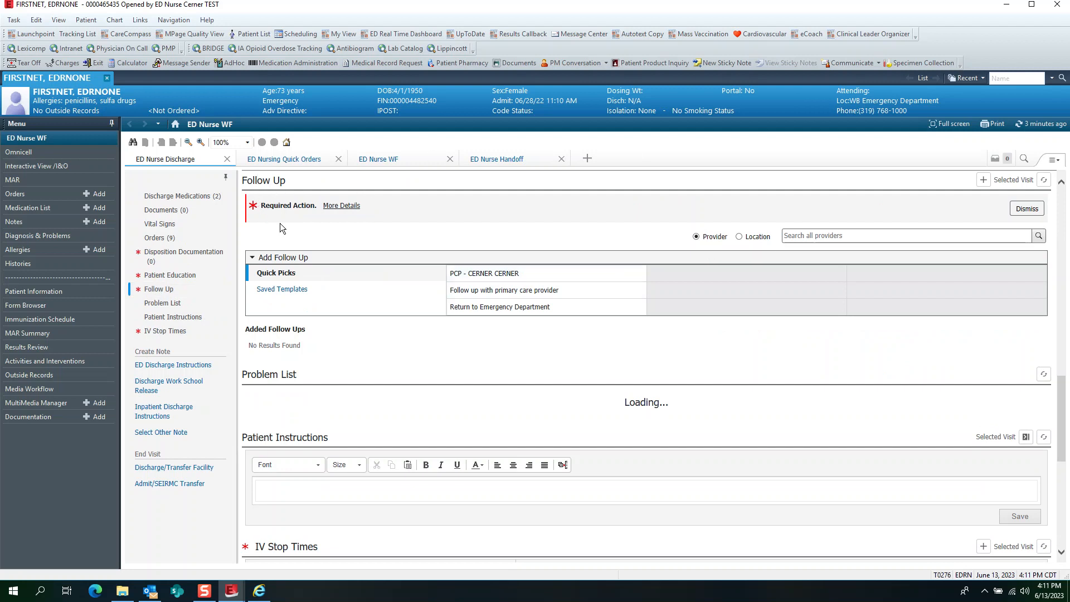
left_click(984, 185)
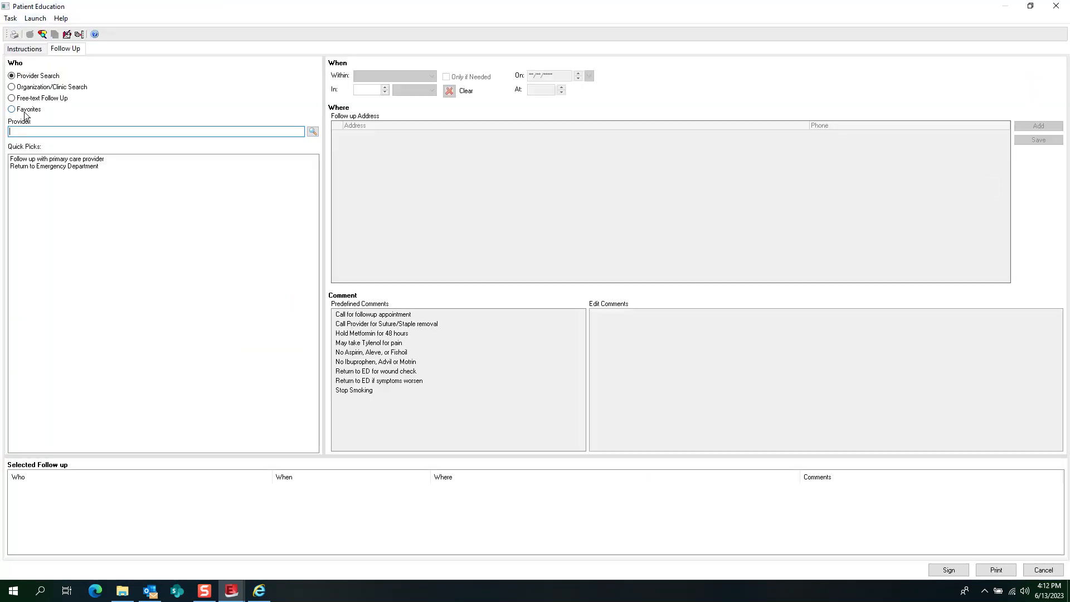
left_click(22, 160)
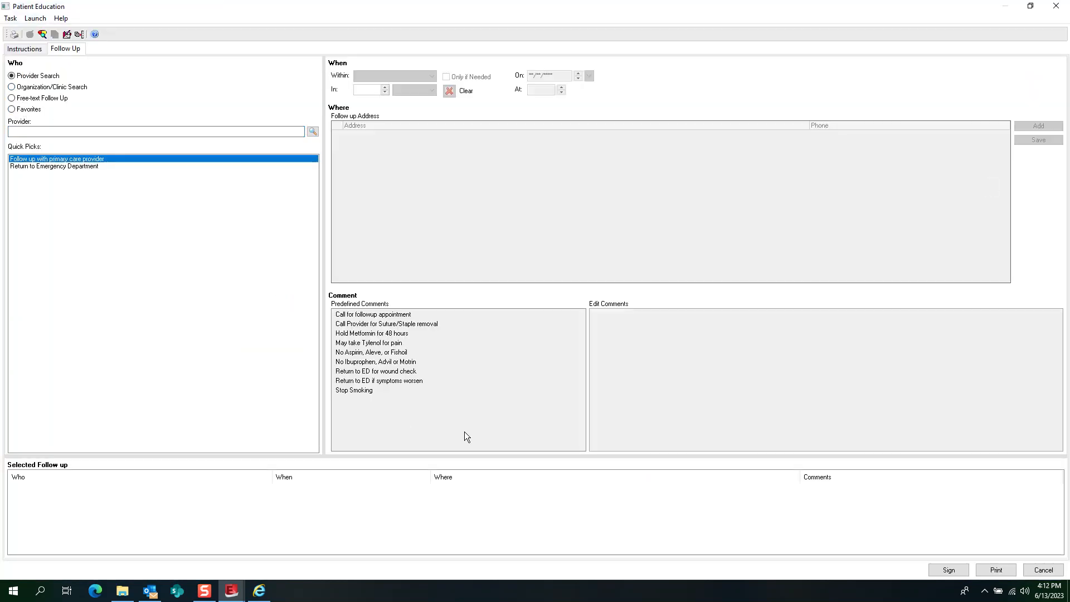
double_click(108, 160)
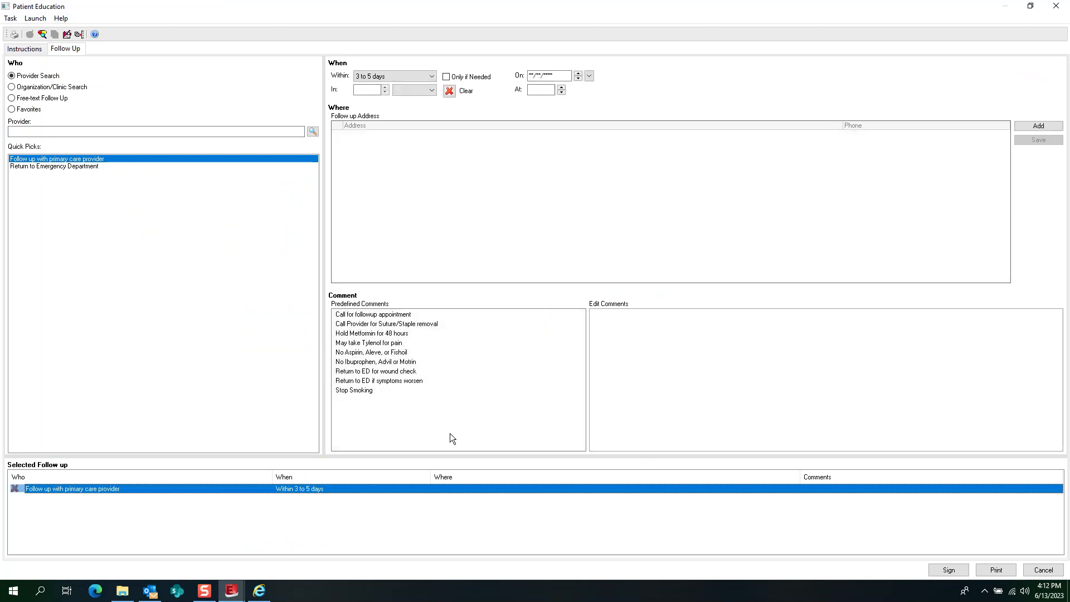
left_click(948, 570)
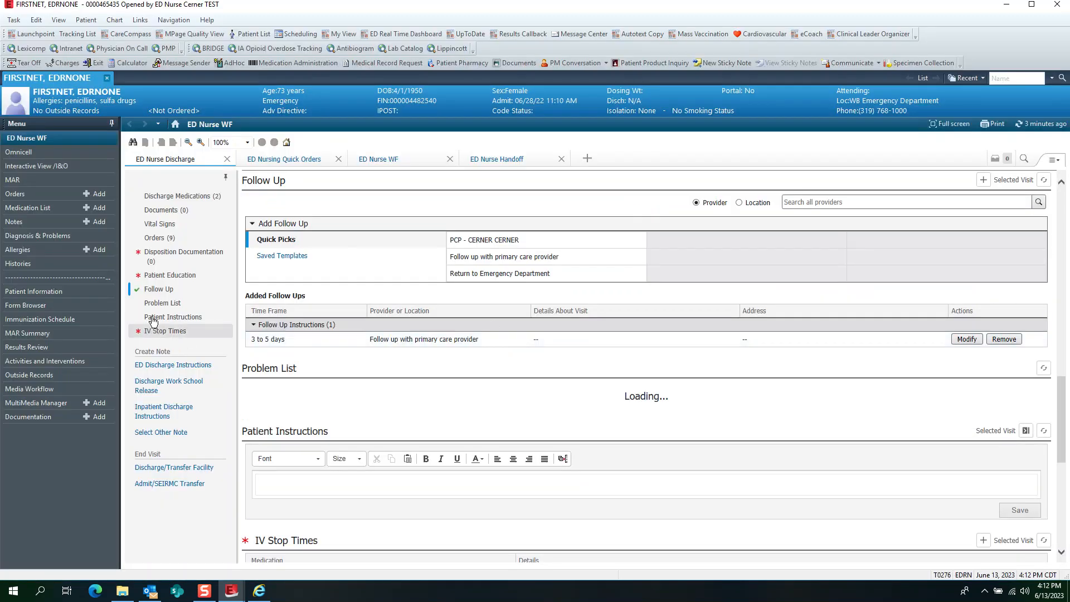
- Open new patient education for the visit and add the suggested Diabetes: Treating Severe Foot Infections instruction
left_click(143, 275)
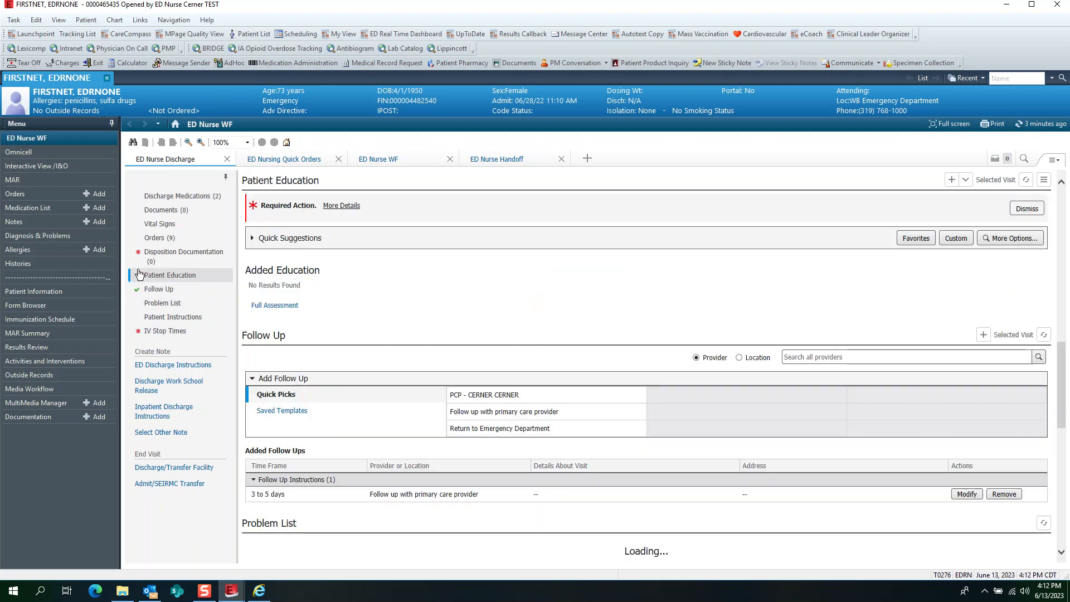
left_click(966, 181)
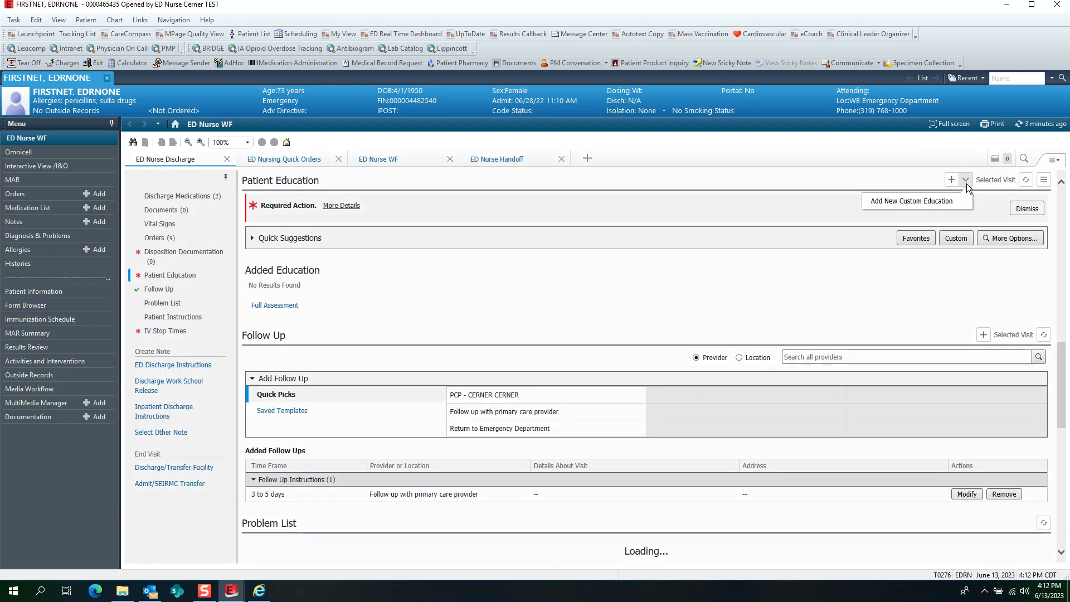
left_click(933, 203)
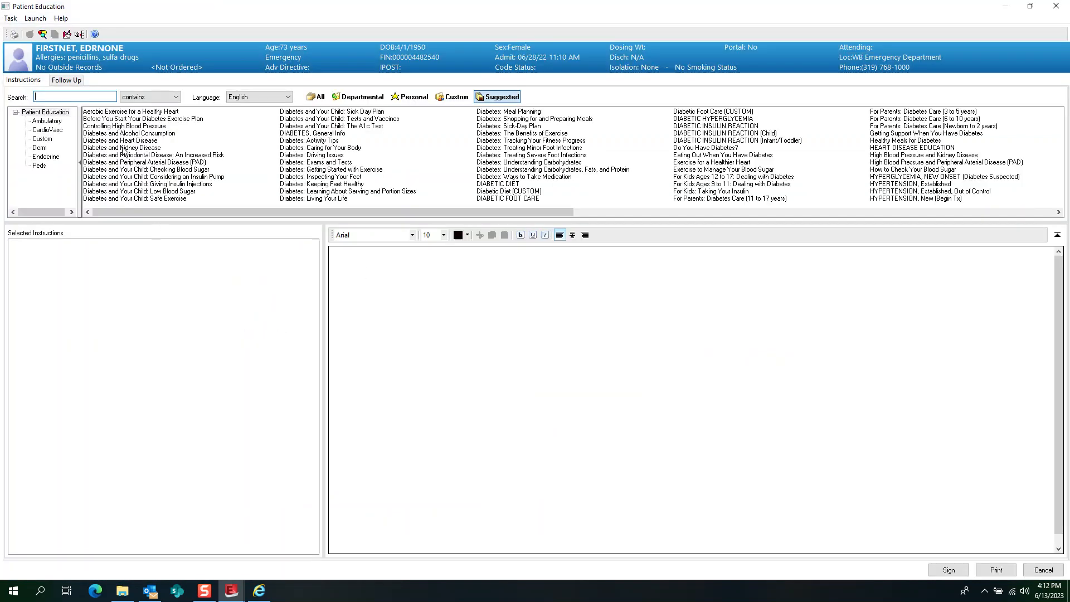
left_click(123, 147)
left_click(585, 155)
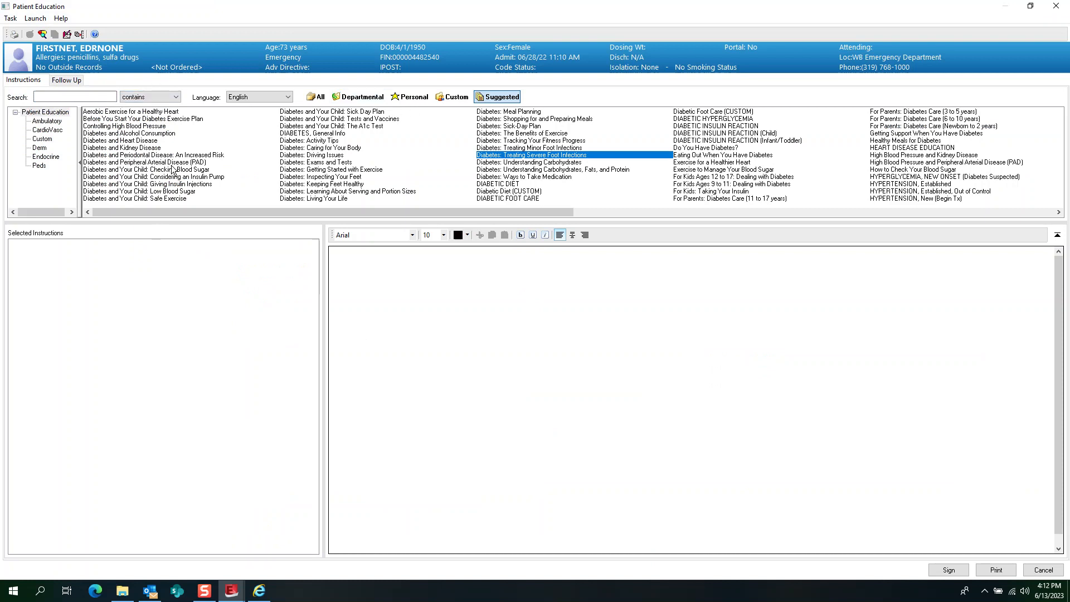
double_click(490, 155)
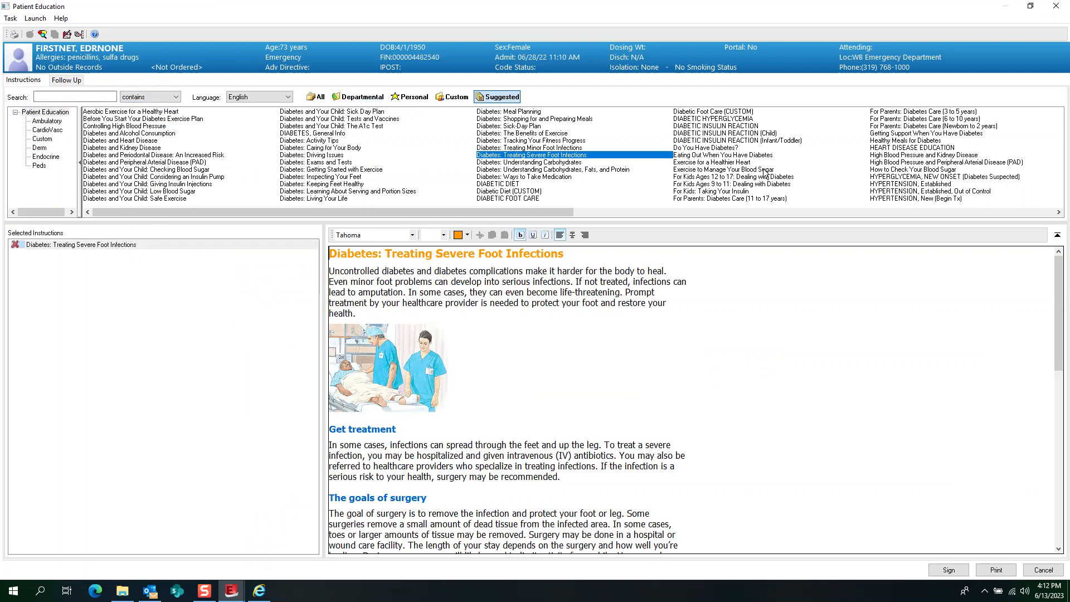
- Add the How to Check Your Blood Sugar instruction, remove its duplicate entry, and sign the patient education
double_click(875, 168)
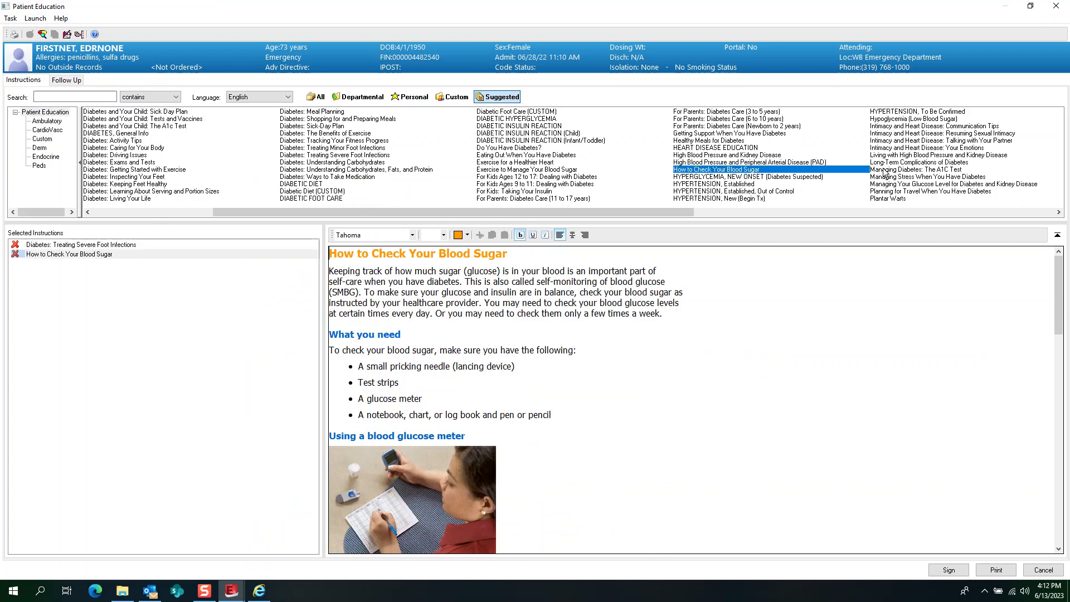
double_click(800, 169)
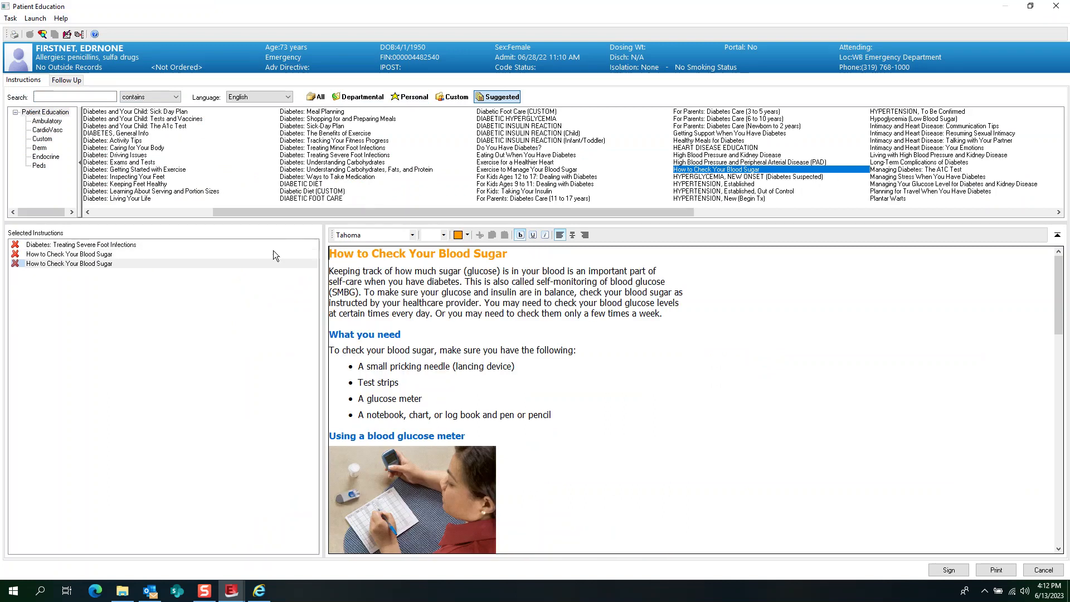
left_click(15, 263)
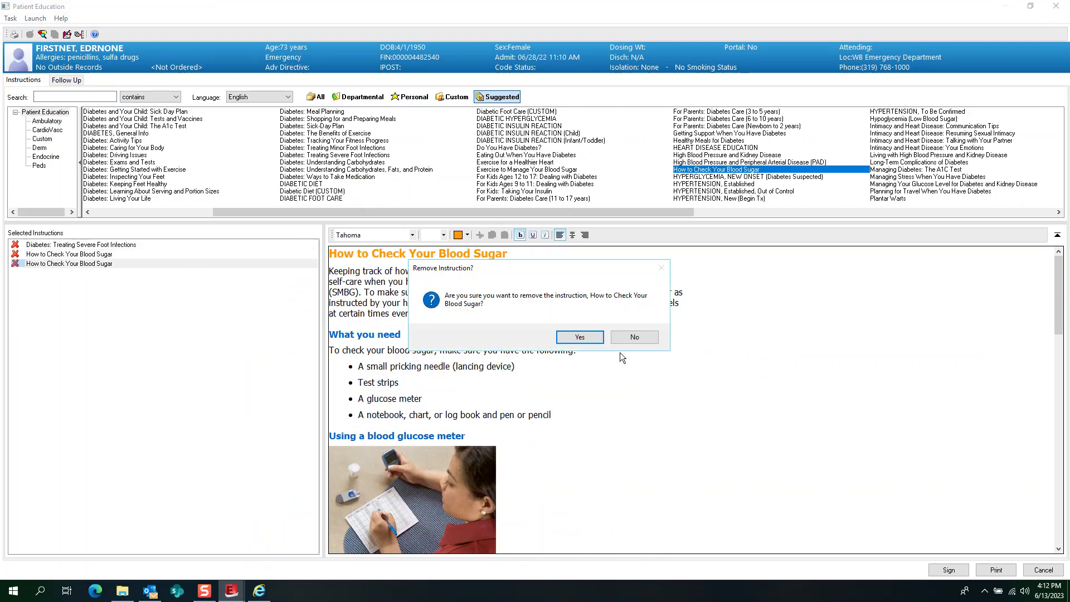
left_click(595, 338)
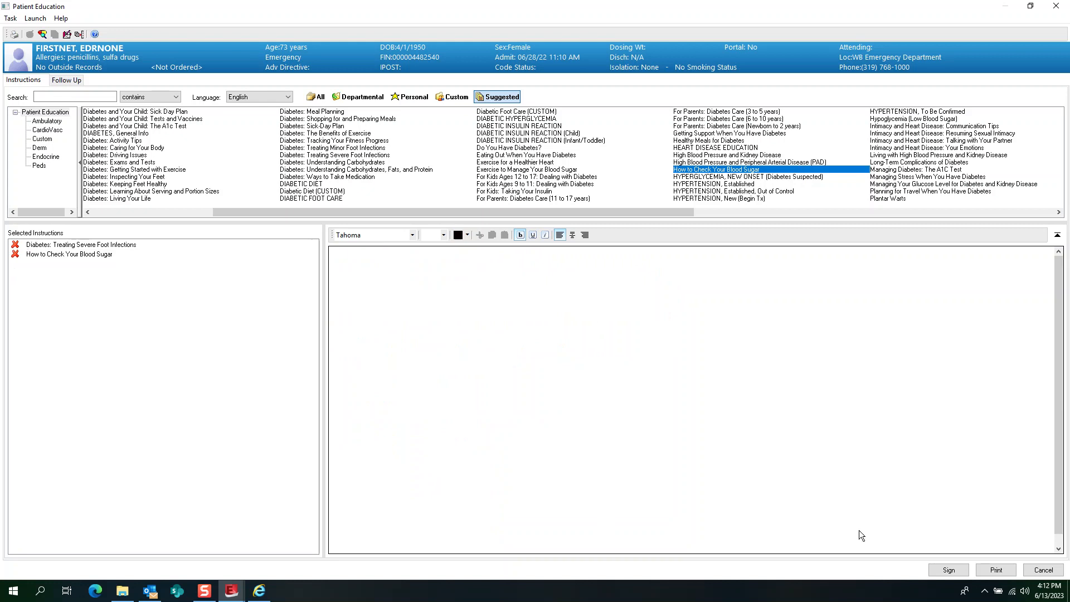
left_click(949, 570)
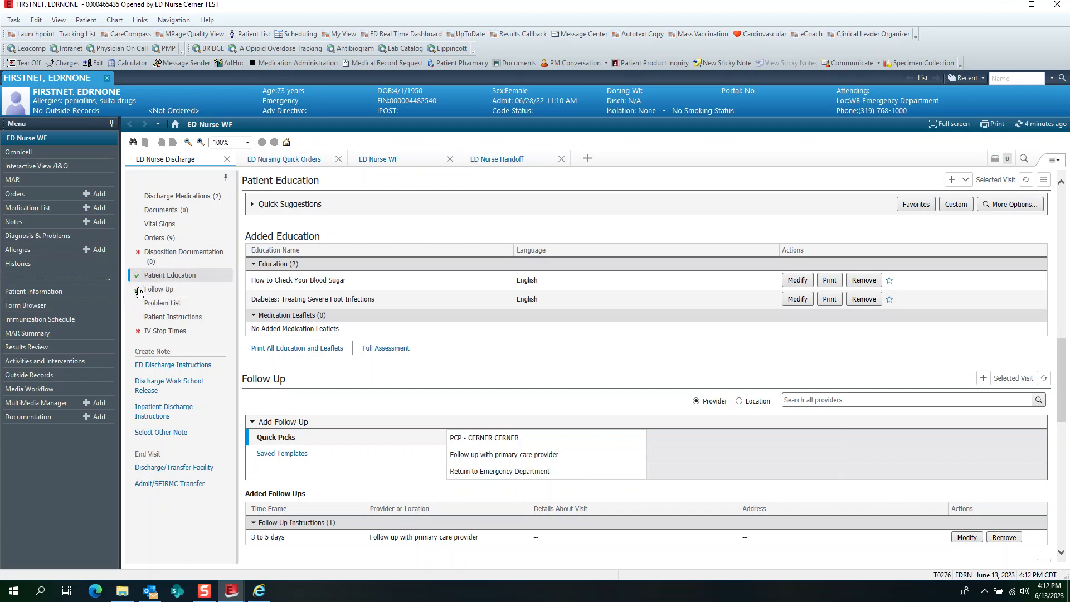
- Document the Sodium Chloride 0.9% IV stop time for bag 1 as 06/13/2023 at 1354, with 1000 mL infused
left_click(163, 331)
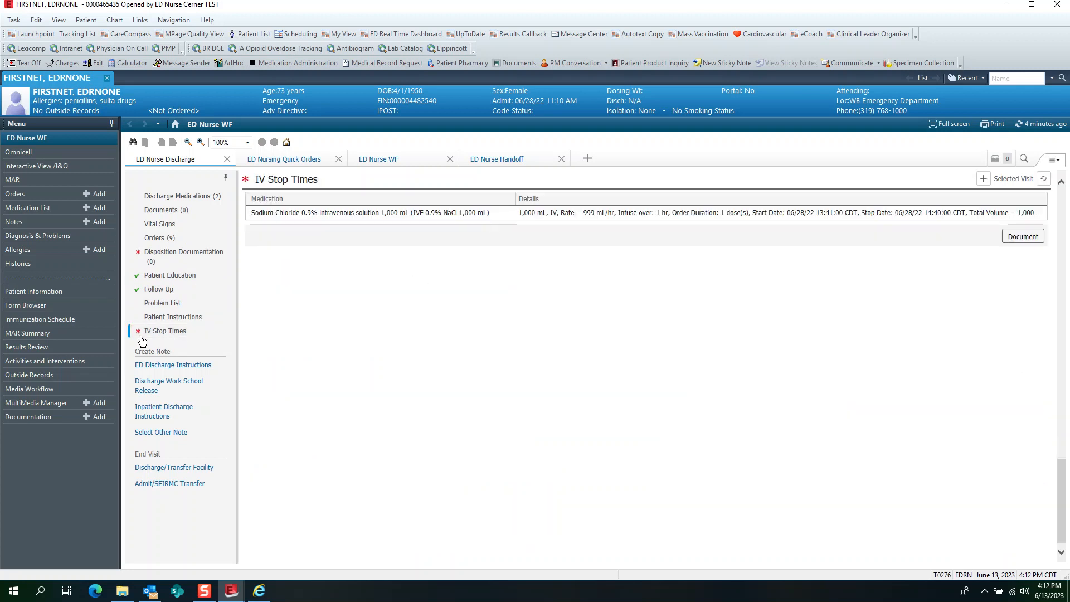
left_click(1018, 240)
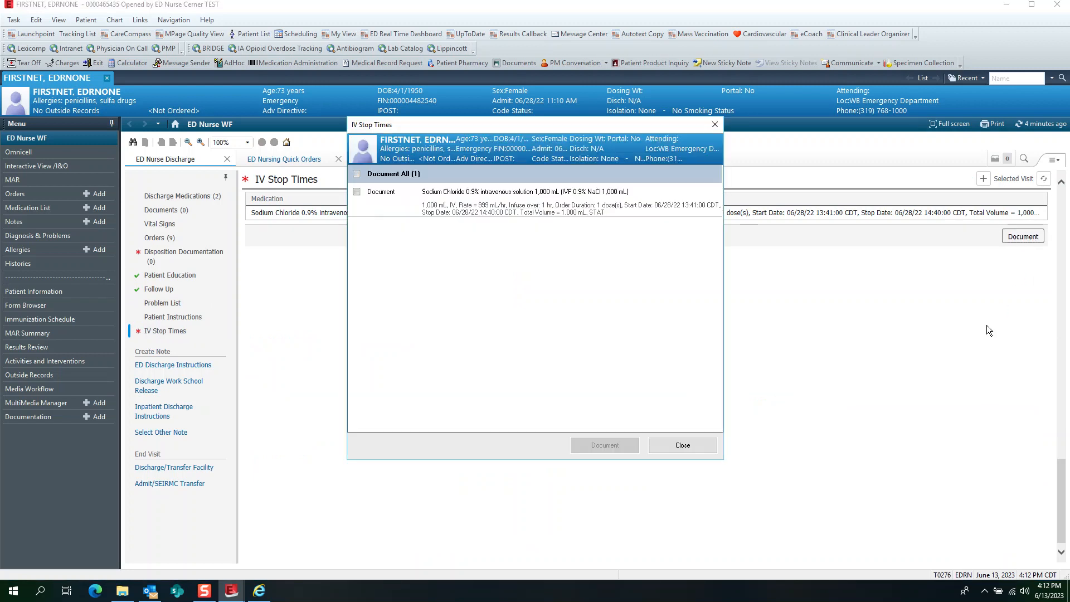
left_click(357, 192)
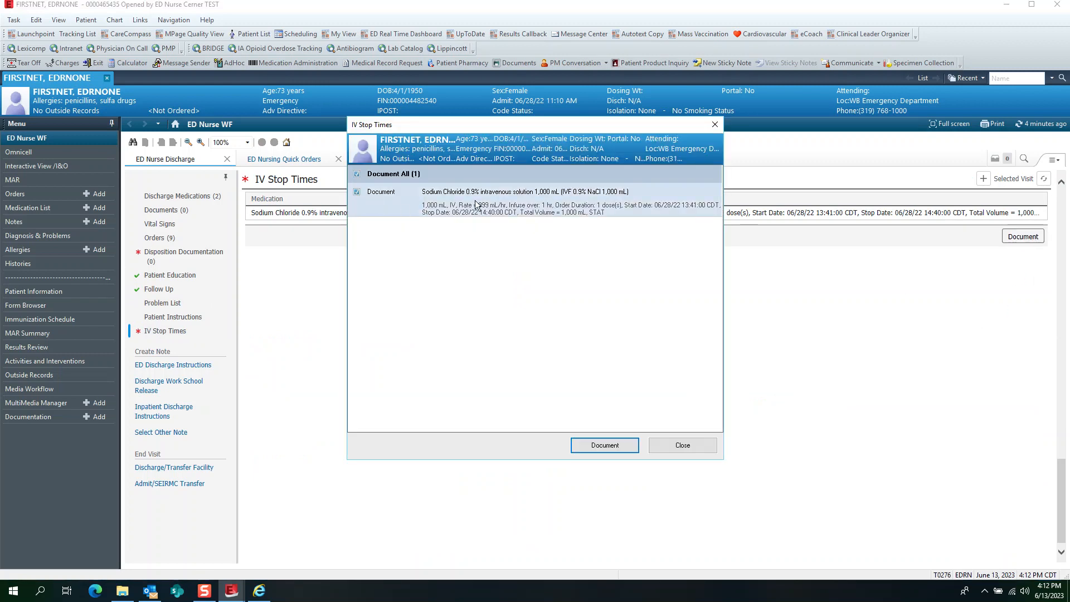
left_click(600, 444)
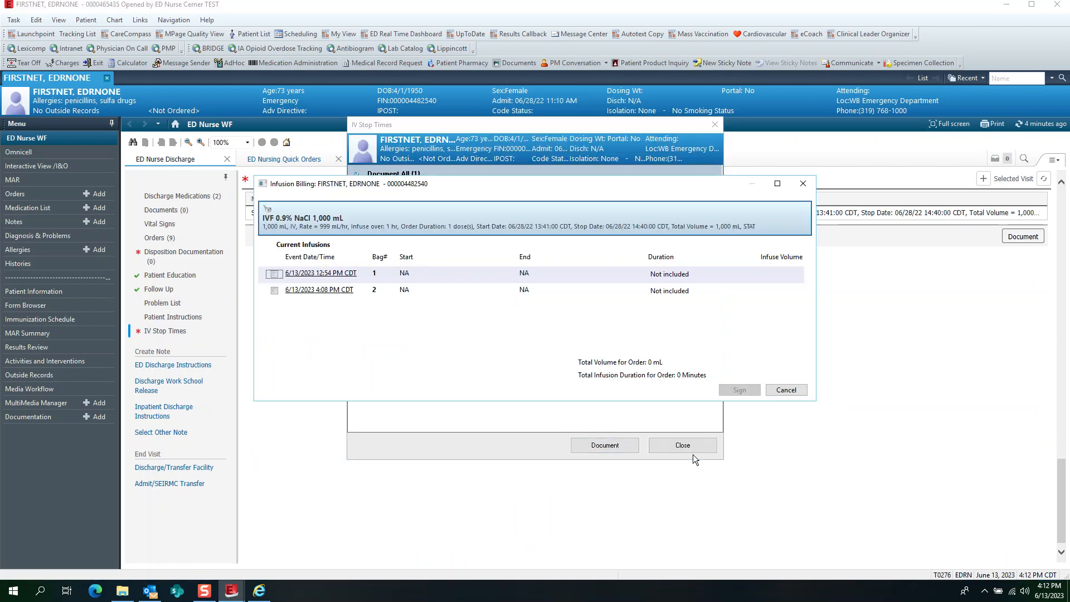
left_click(275, 275)
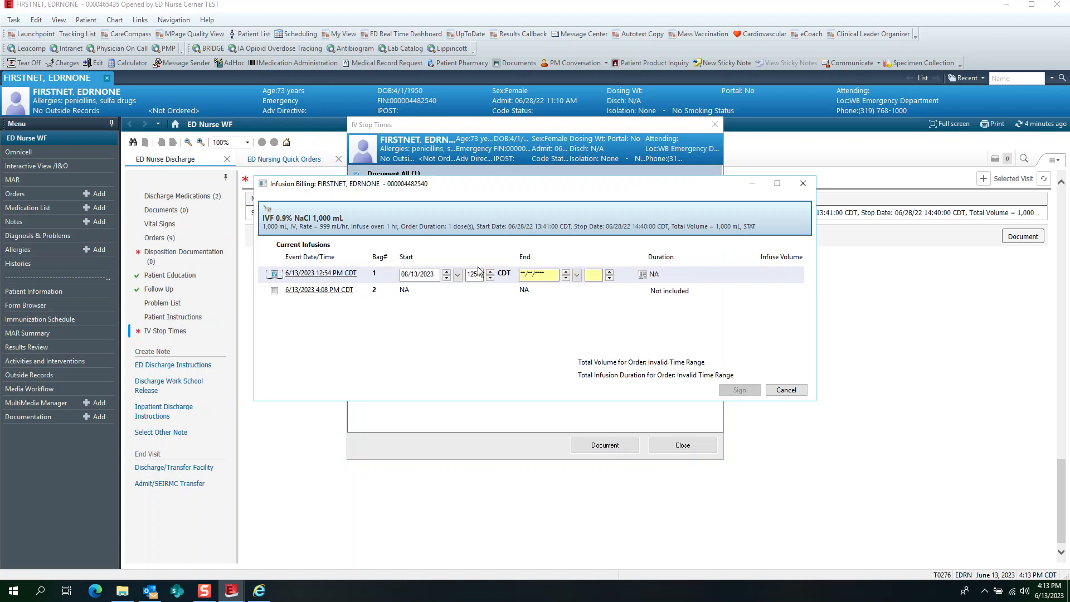
left_click(551, 271)
key("t")
left_click(591, 273)
type("1354")
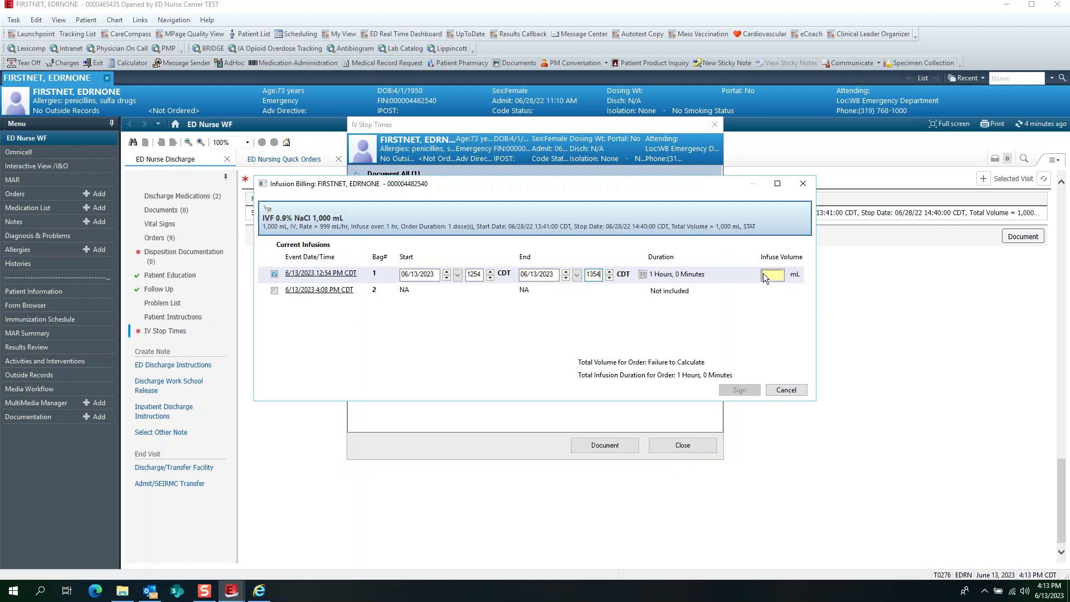
type("1000")
- Document the bag 2 infusion end as 06/13/2023 at 1613 with 1000 mL infused, and sign the infusion billing
left_click(274, 290)
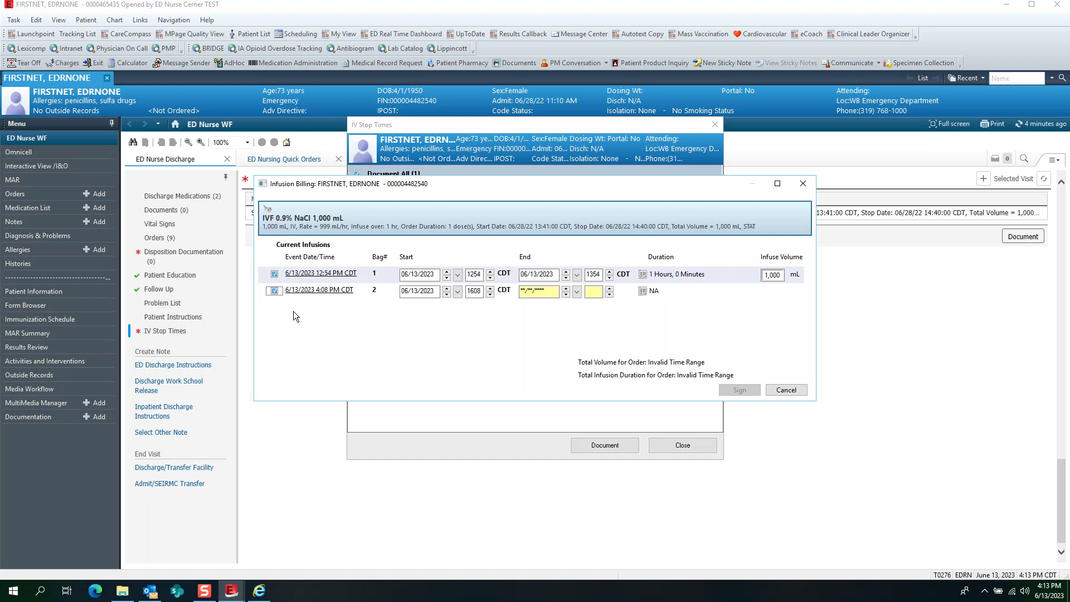
left_click(545, 291)
key("t")
key("Tab")
type("1613")
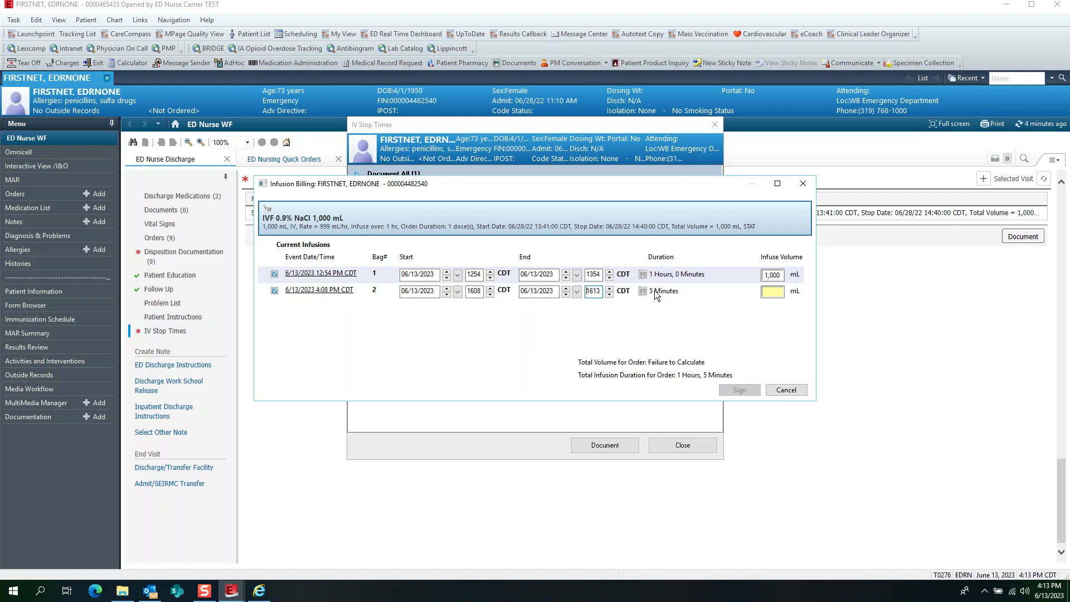
left_click(780, 292)
type("1000")
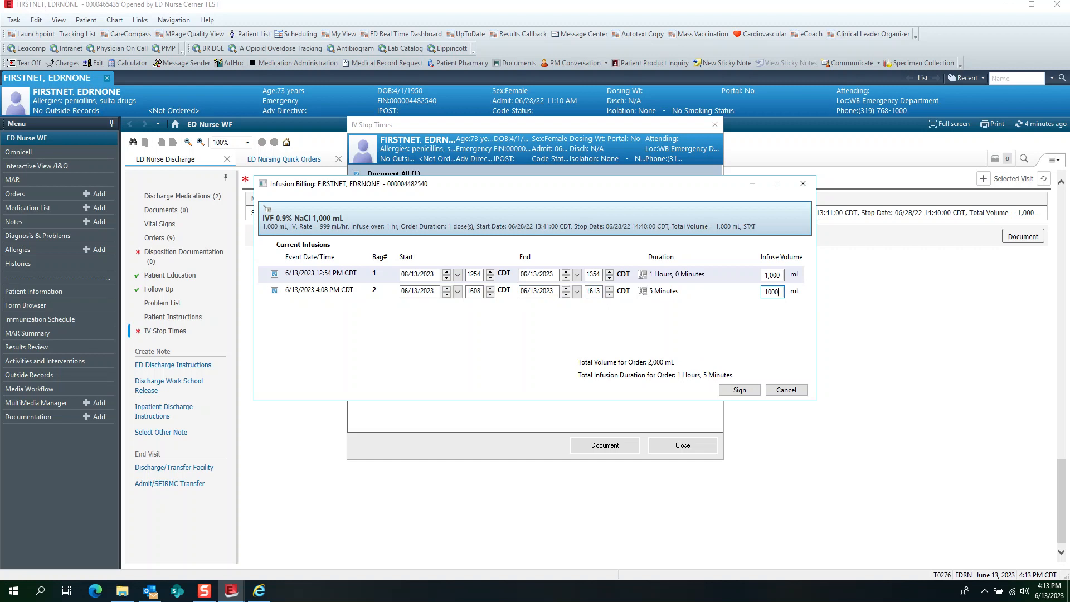
left_click(740, 389)
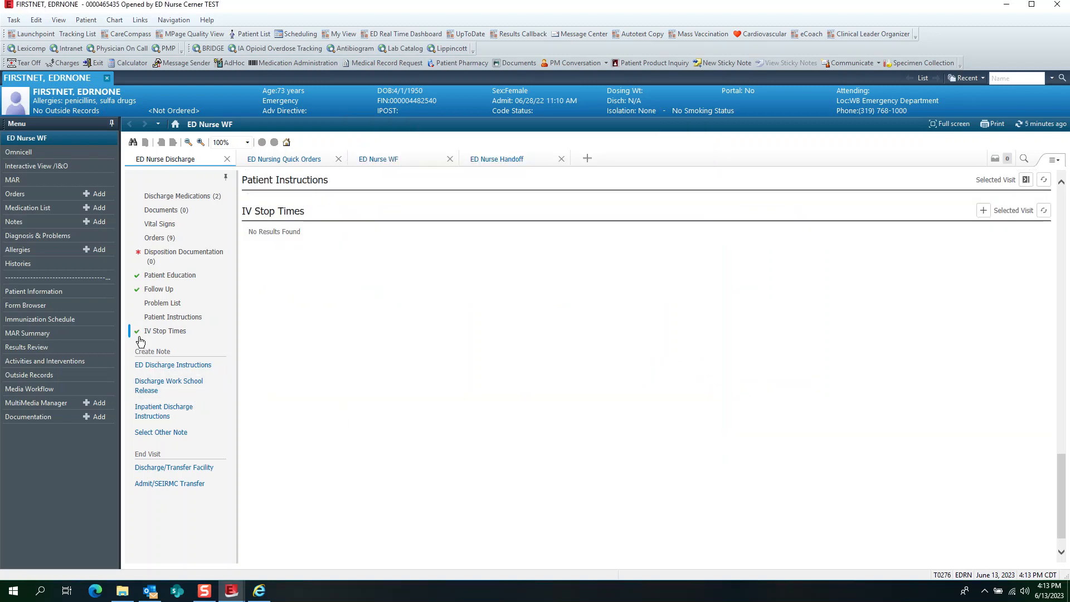
- Start an ED Disposition Summary, leave the initial immunization administration charge blank, and review the ED Assistance Summary section
left_click(179, 260)
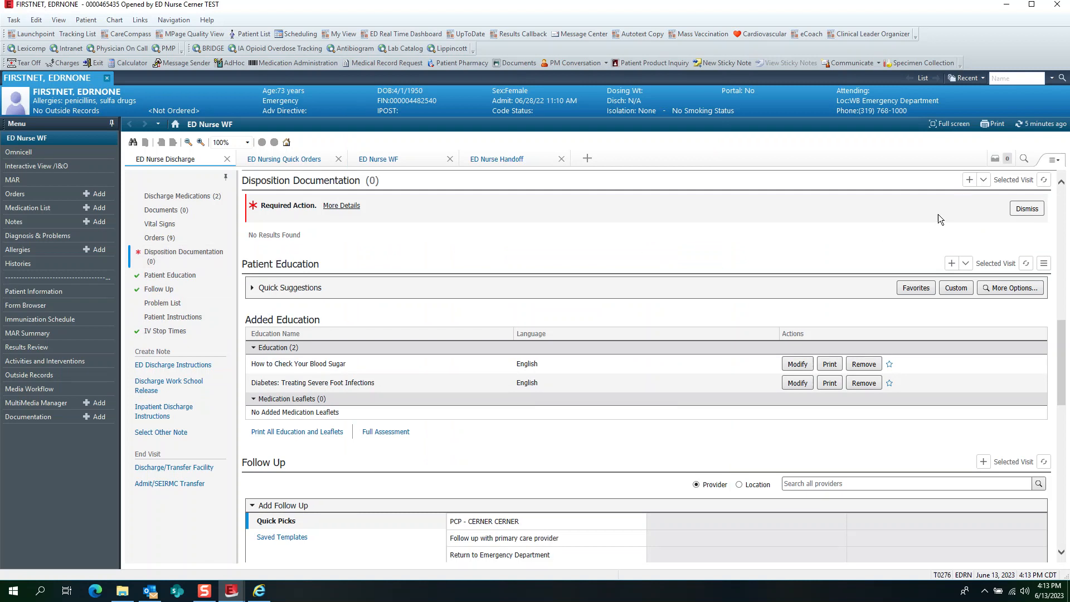
left_click(984, 179)
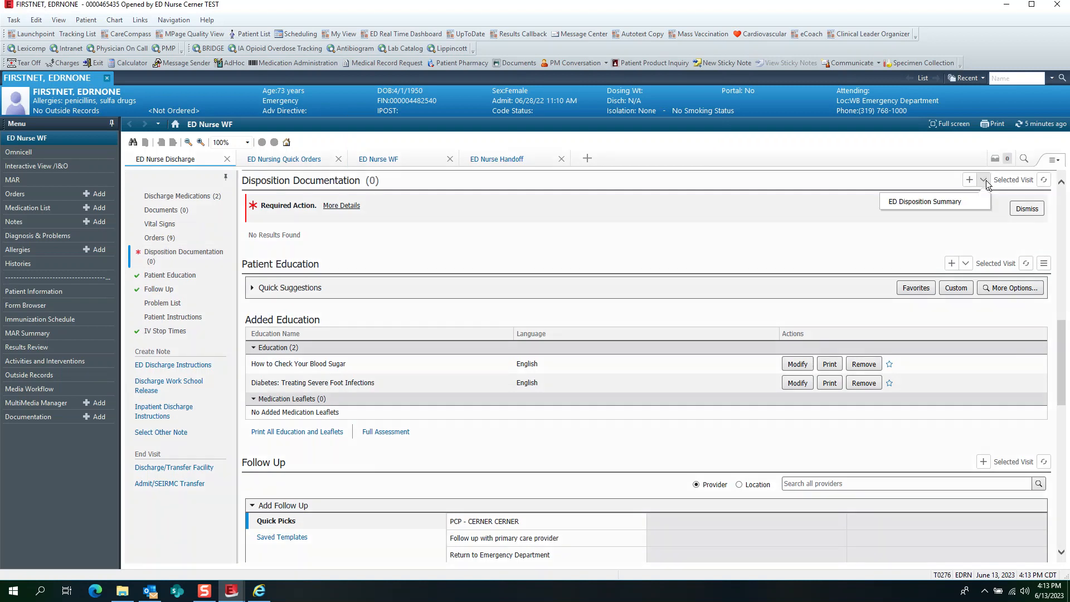
left_click(922, 203)
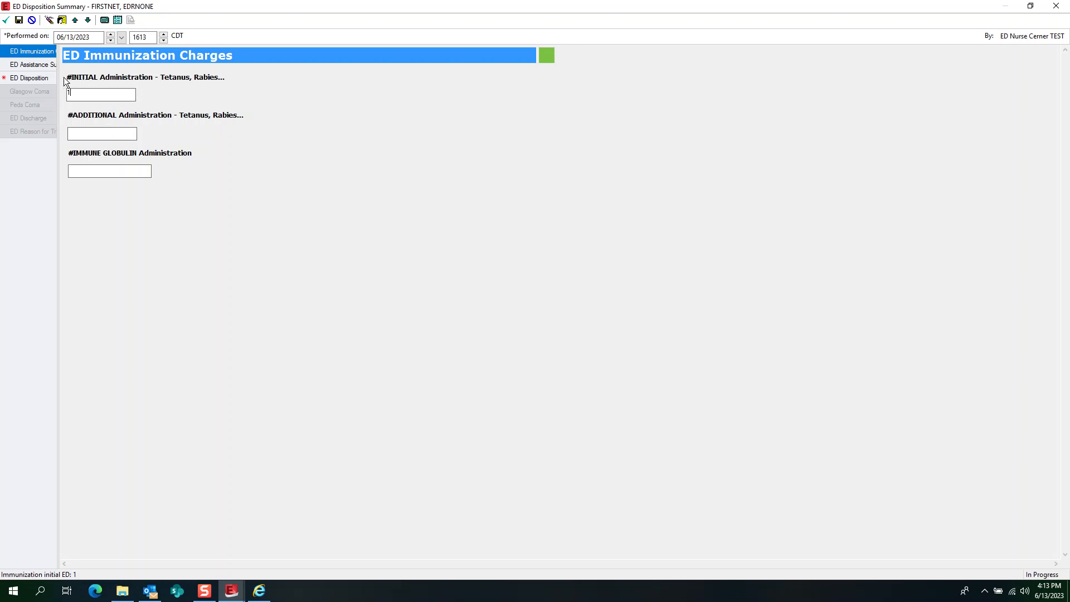
key("BackSpace")
left_click(36, 65)
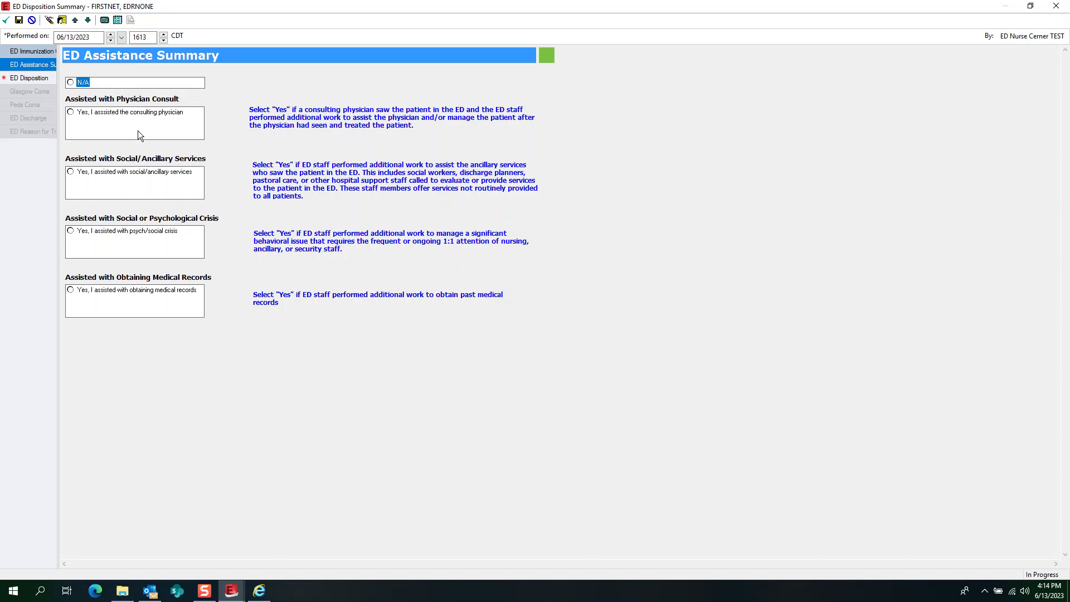
- In the ED Disposition section, chart Discharge Vital Signs as See Nurse's Notes
left_click(30, 78)
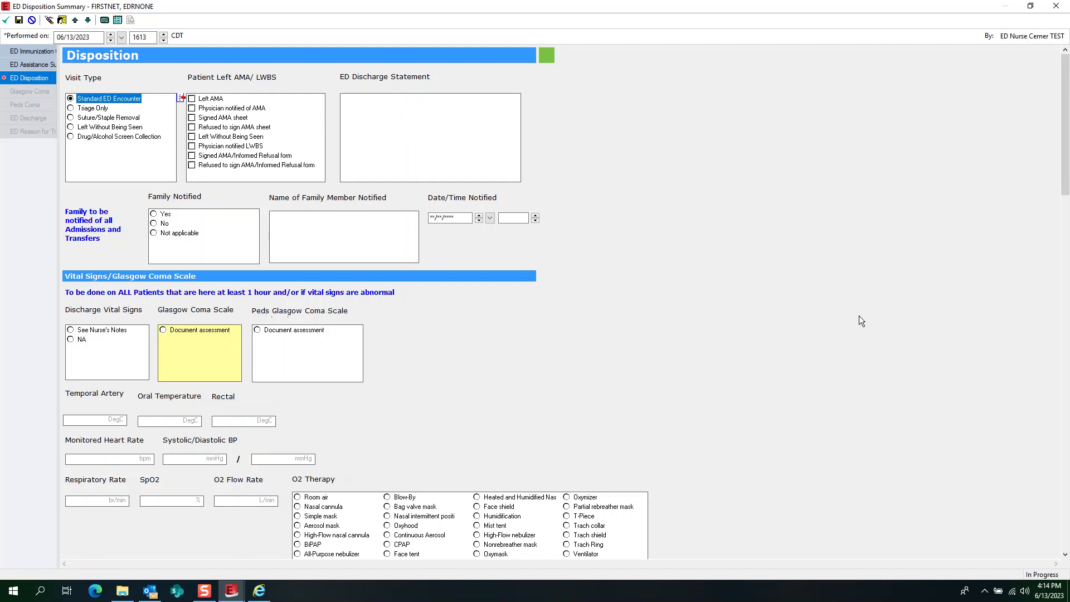
left_click_drag(1067, 145, 1067, 193)
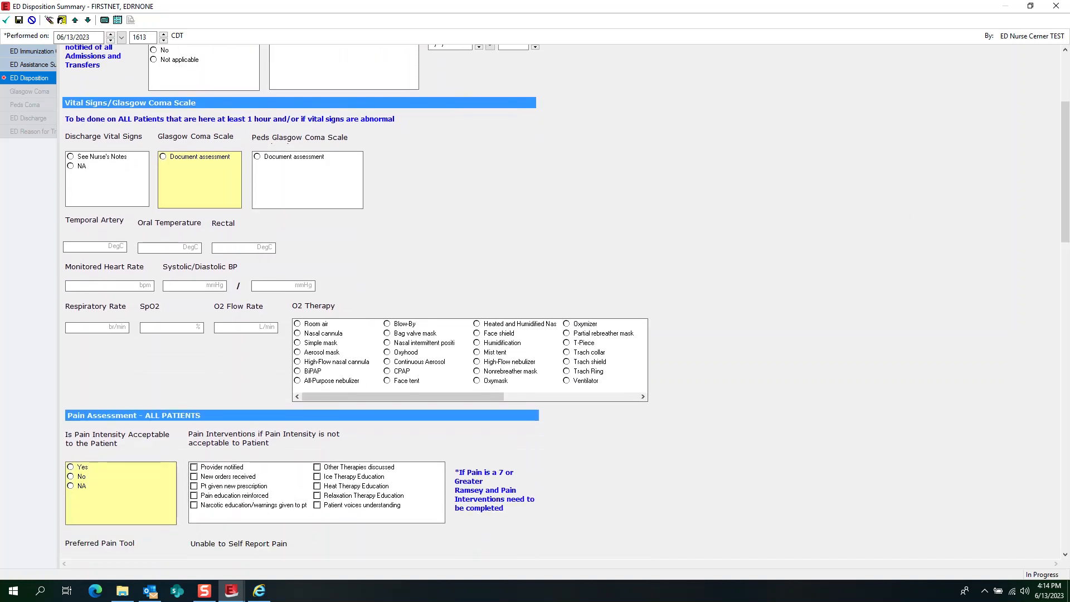
left_click(70, 159)
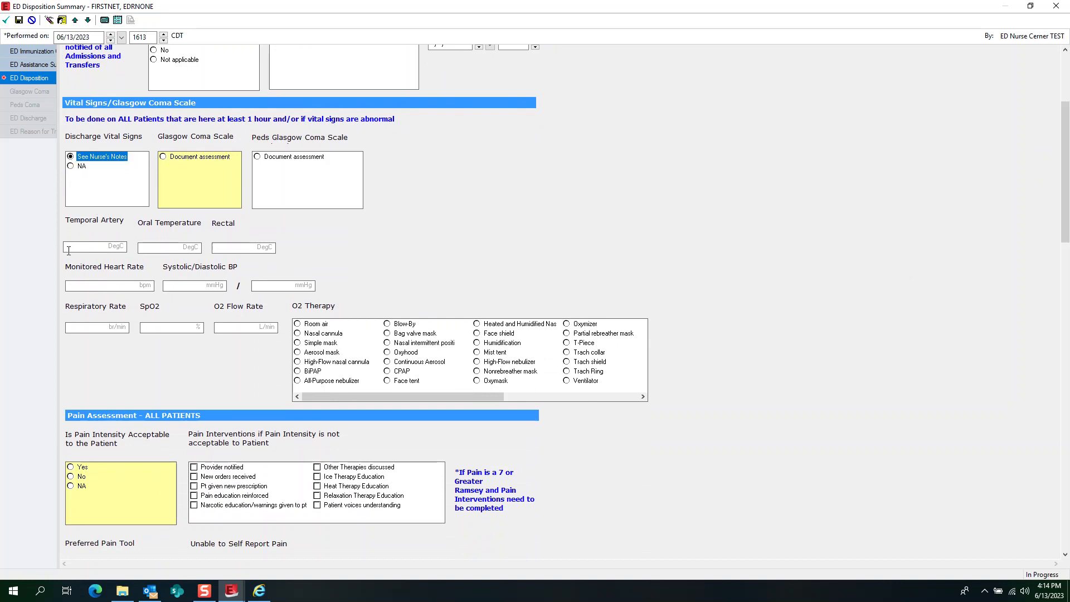
- Document the Glasgow Coma Scale as Spontaneous eye opening, Oriented verbal response, and Obeys commands motor response, and close the assessment
left_click(163, 156)
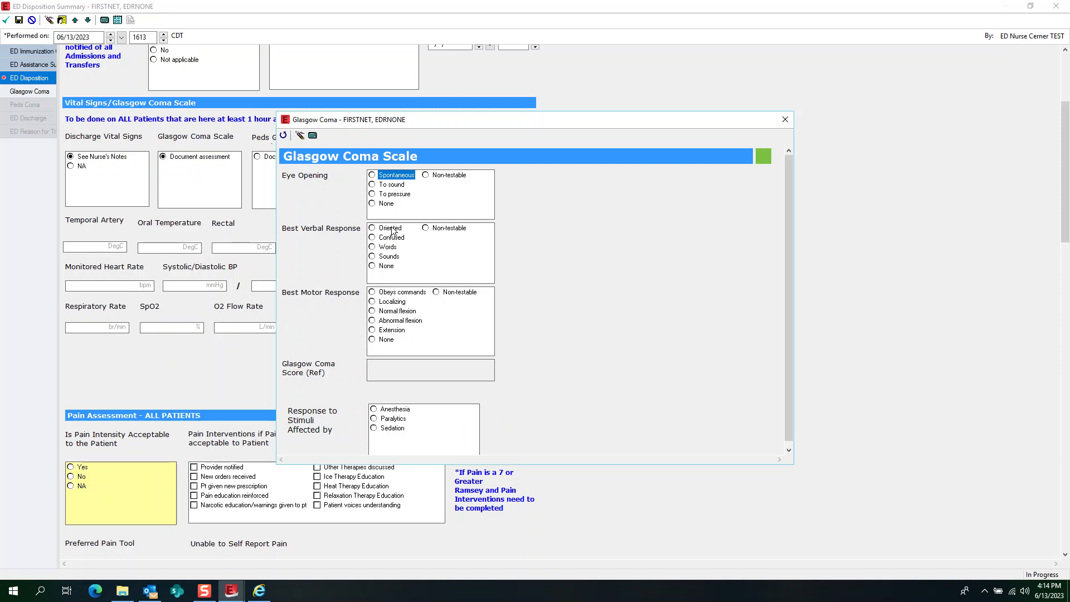
left_click(388, 175)
left_click(390, 229)
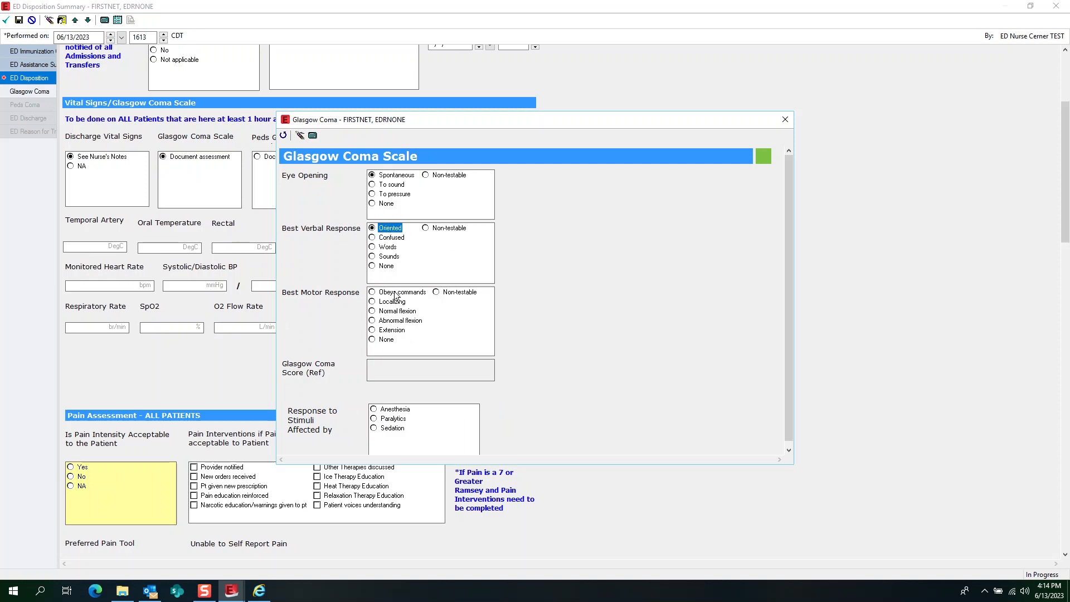
left_click(396, 294)
left_click(300, 135)
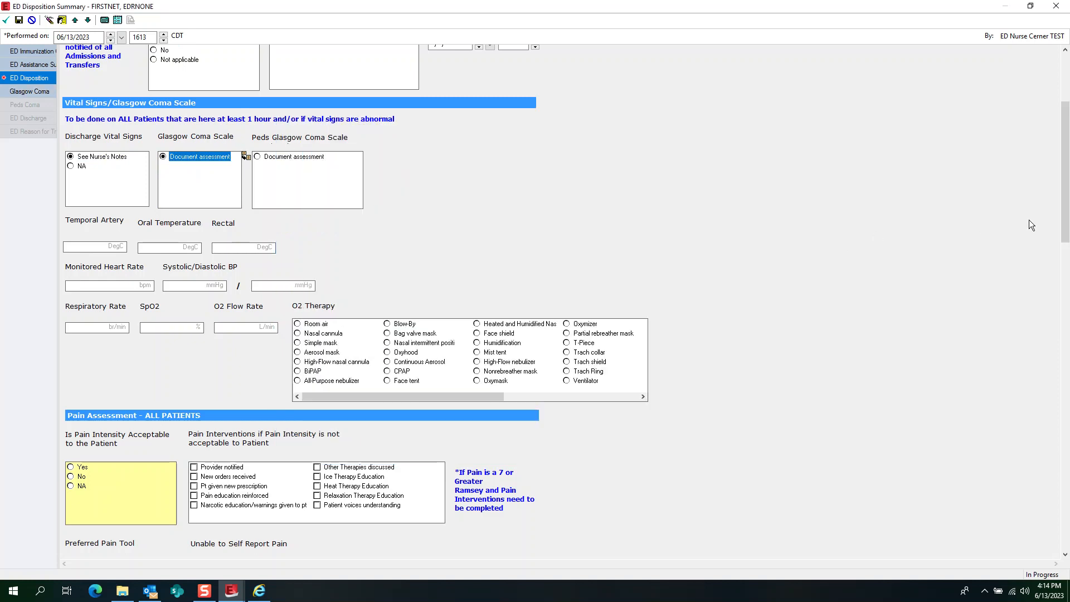
- Chart pain intensity as acceptable to the patient, using the numeric rating scale with 5 = Moderate pain at rest
left_click_drag(1064, 224, 1063, 330)
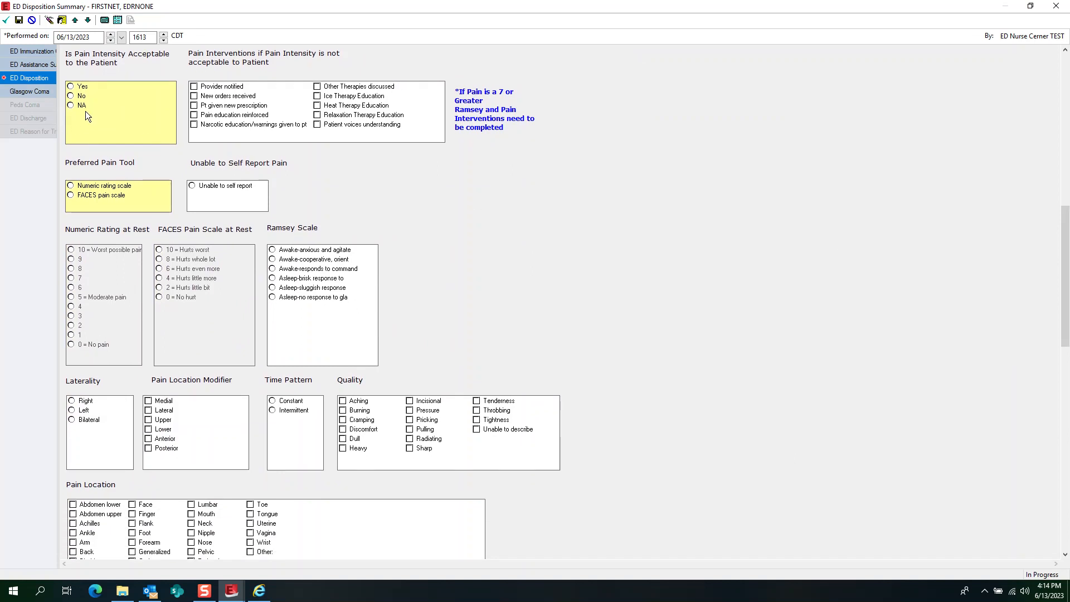
left_click(71, 87)
left_click(86, 187)
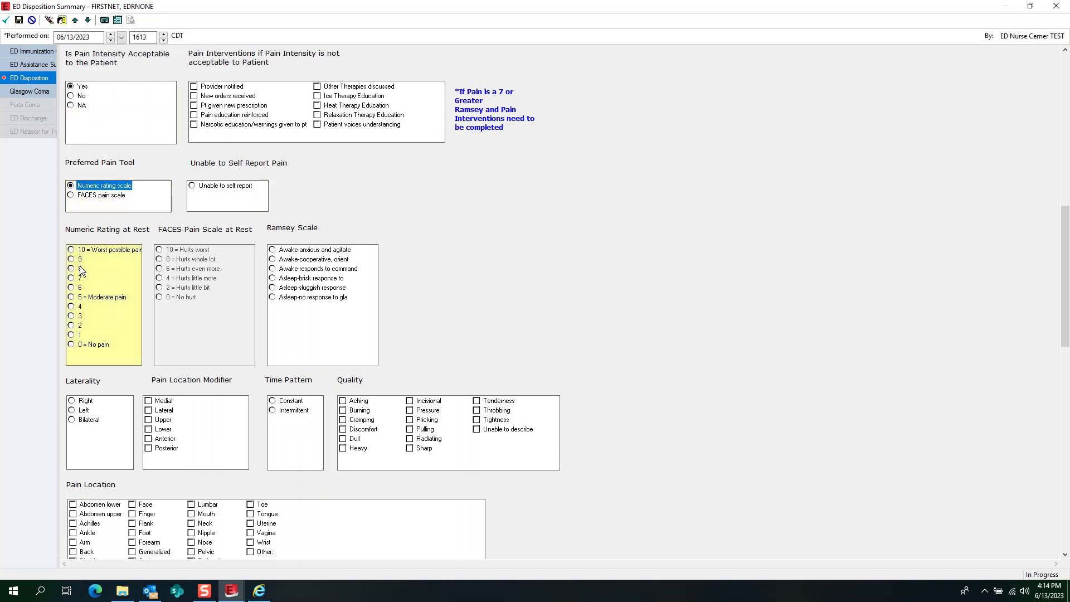
left_click(90, 296)
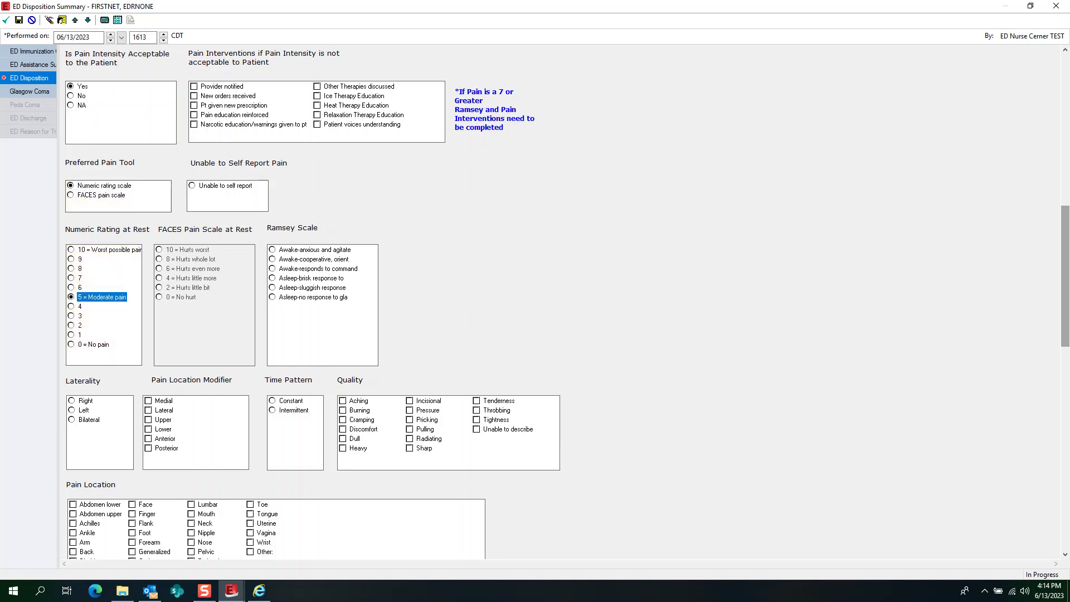
- Chart Care of All Patients as the ED discharge outcome met and NA for IPOST returned to patient
left_click_drag(1064, 264, 1064, 448)
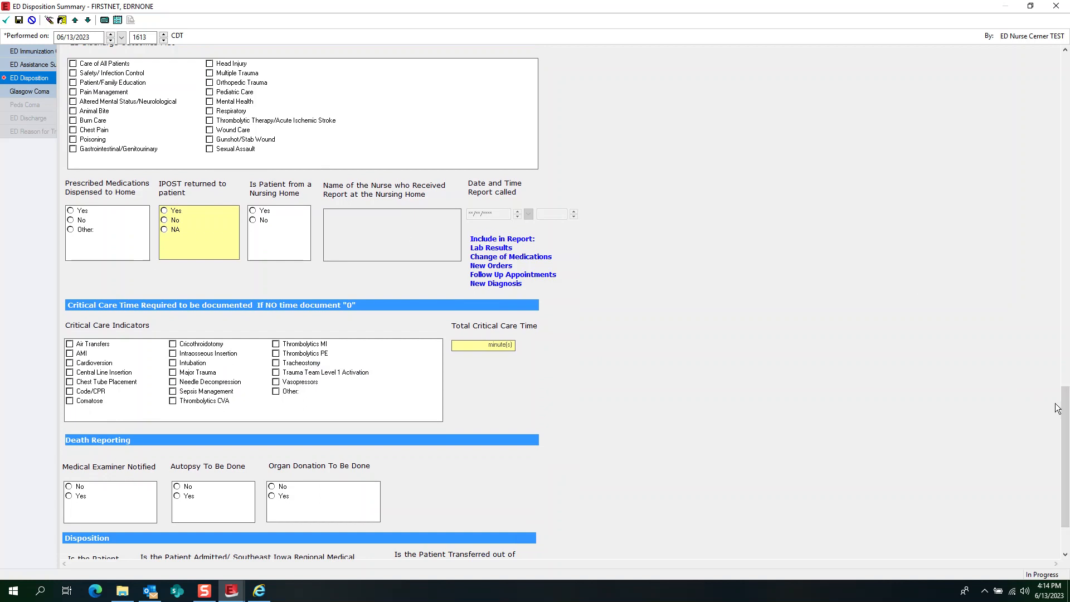
scroll(170, 144, "up", 3)
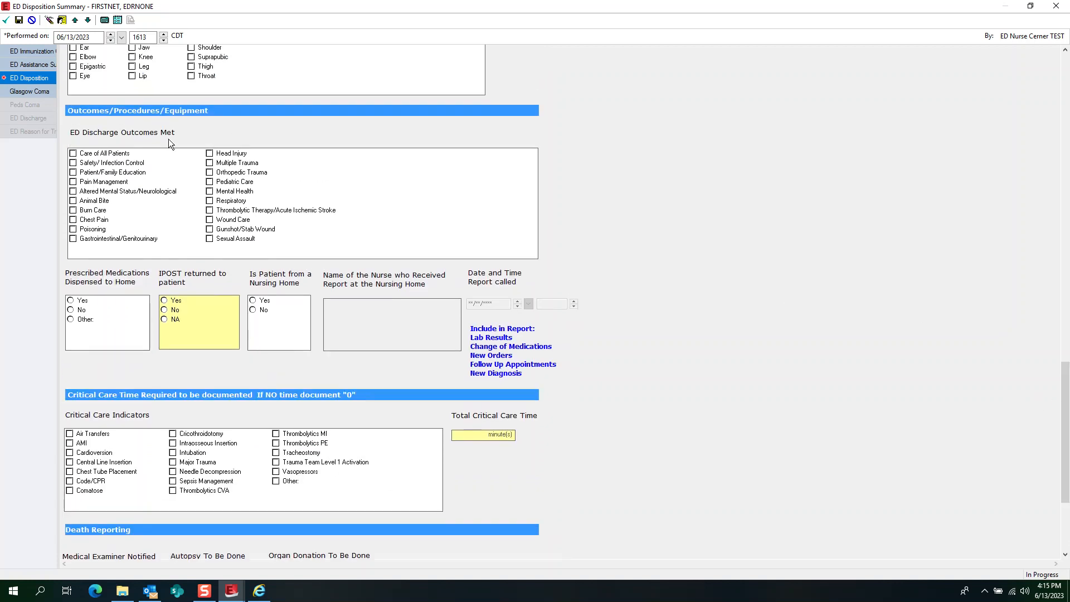
left_click(73, 153)
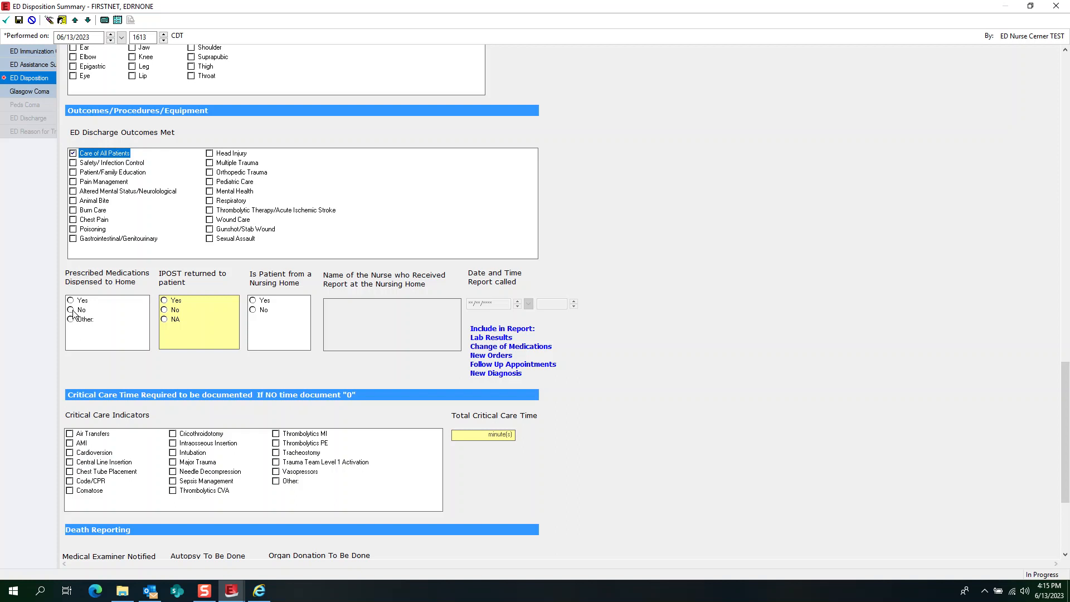
left_click(165, 319)
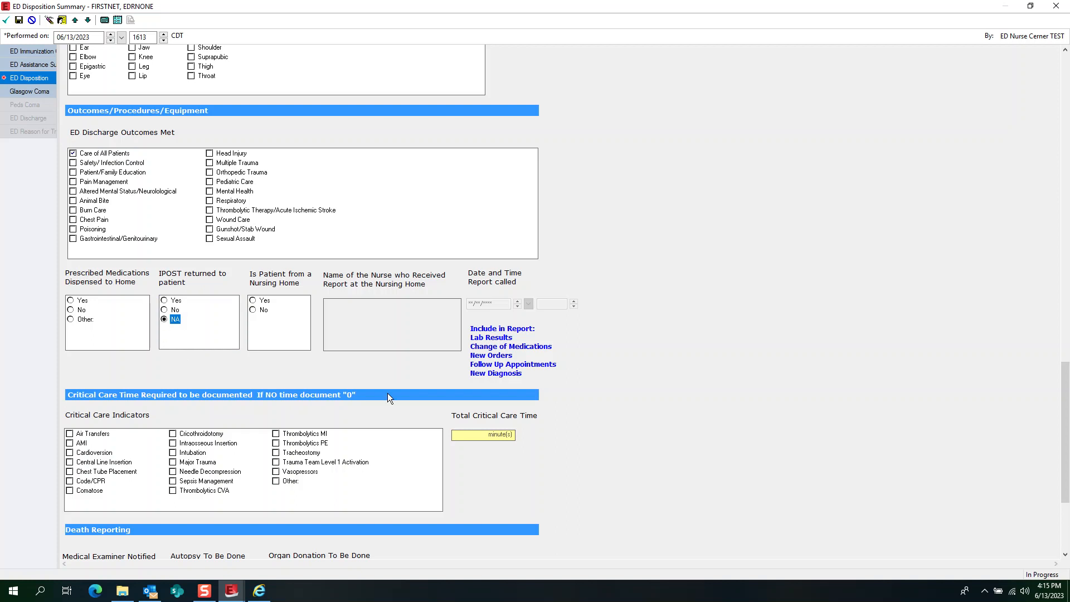
- Chart Vasopressors as a critical care indicator with a total critical care time of 30 minutes
left_click_drag(1065, 424, 1065, 469)
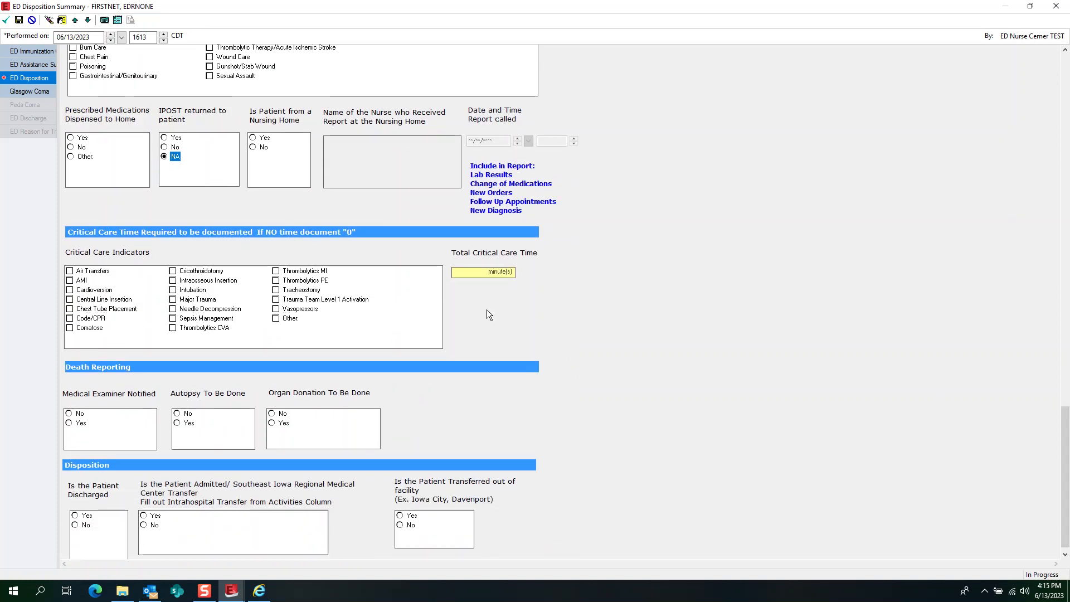
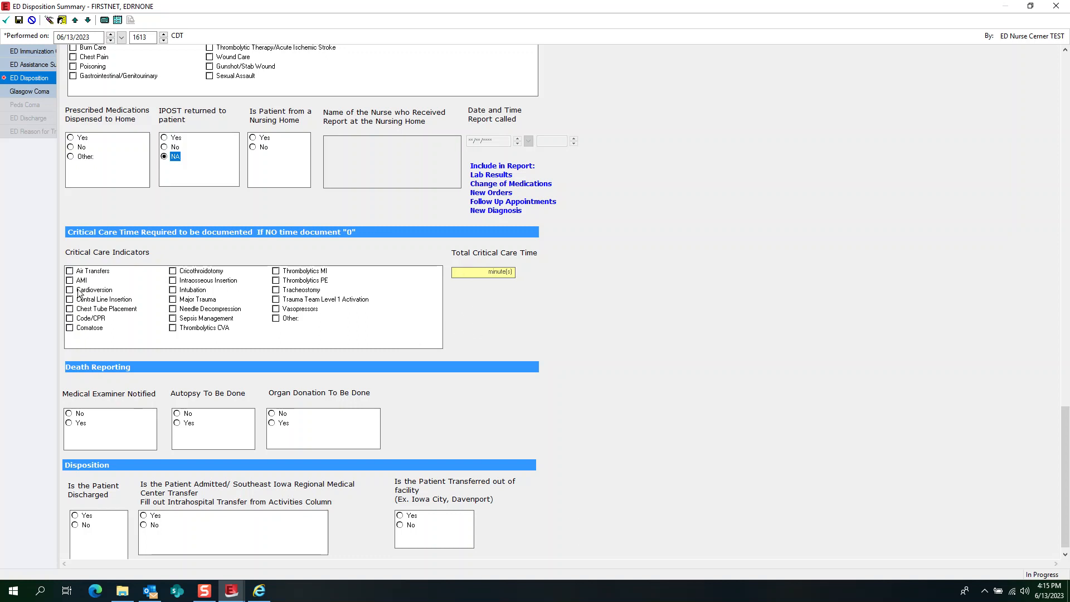
left_click(277, 310)
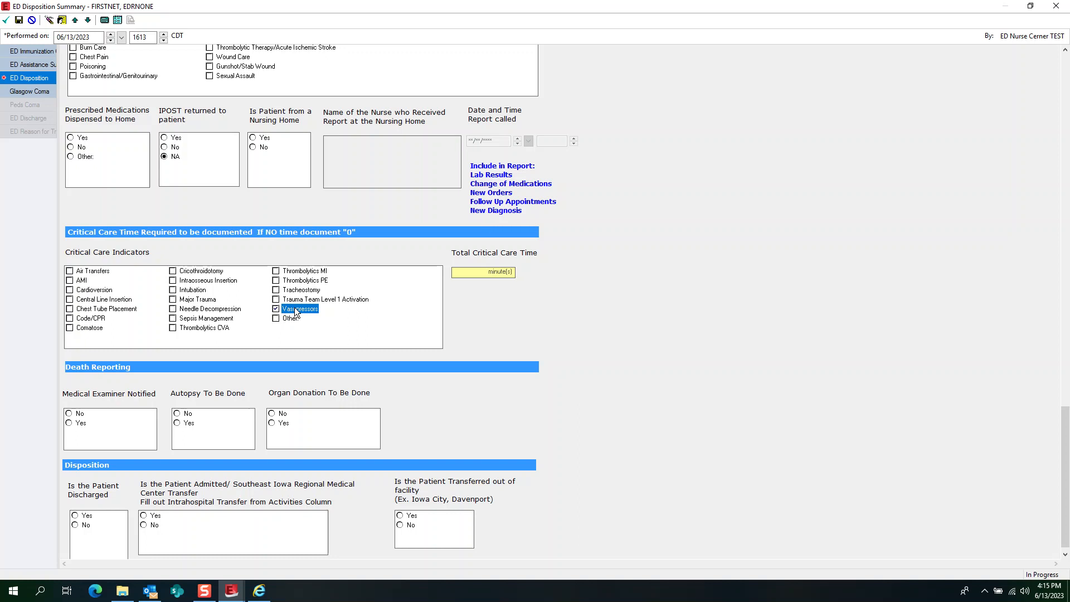
left_click(480, 271)
type("30")
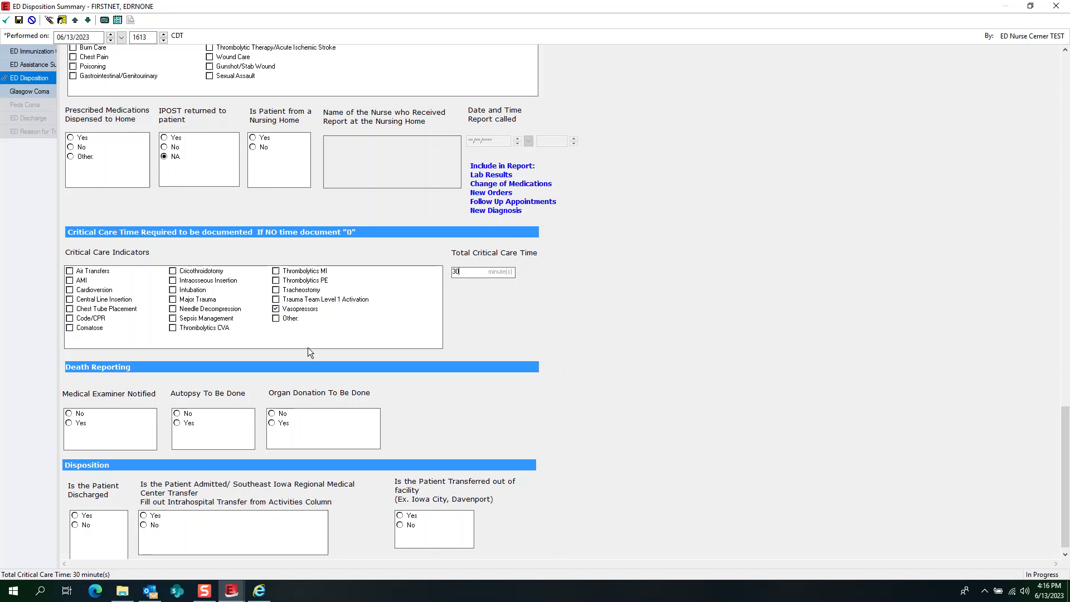
- Clear the Vasopressors indicator and set the total critical care time to 0 minutes
left_click_drag(1065, 450, 1064, 493)
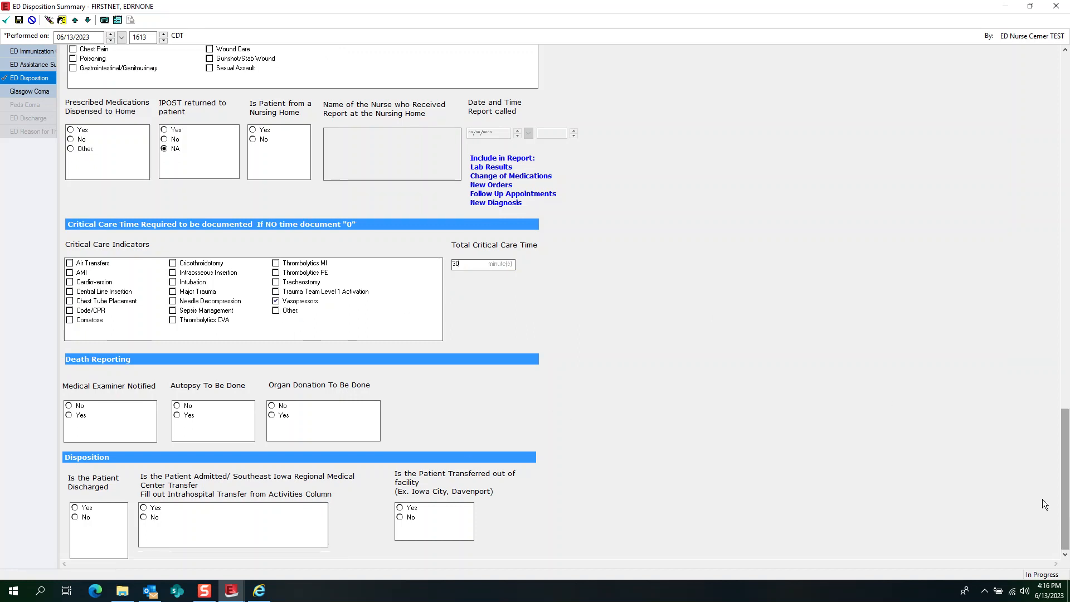
left_click_drag(507, 268, 400, 264)
key("Delete")
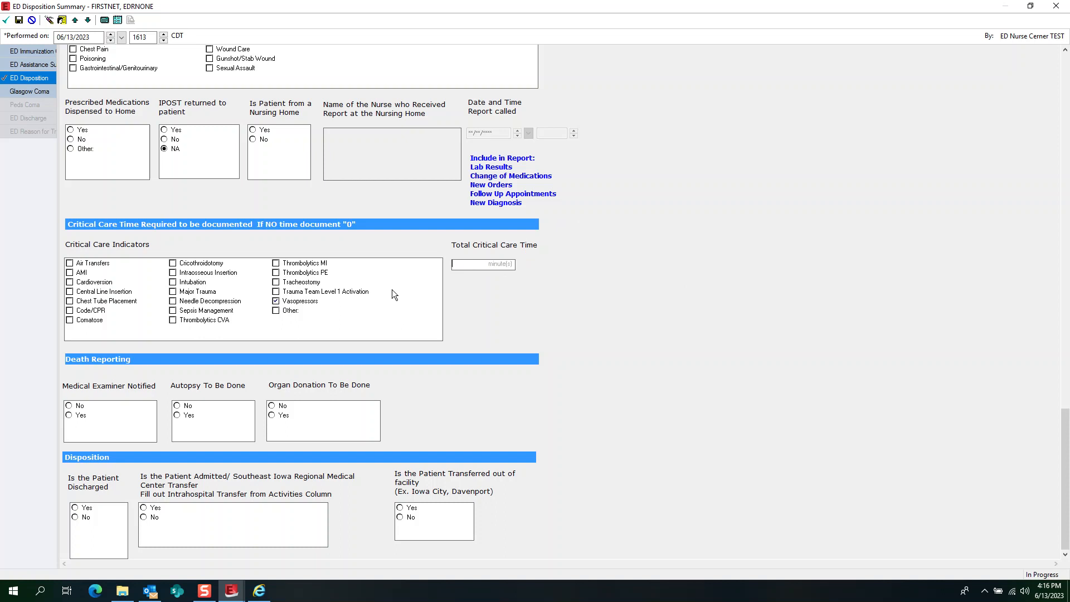
left_click(275, 301)
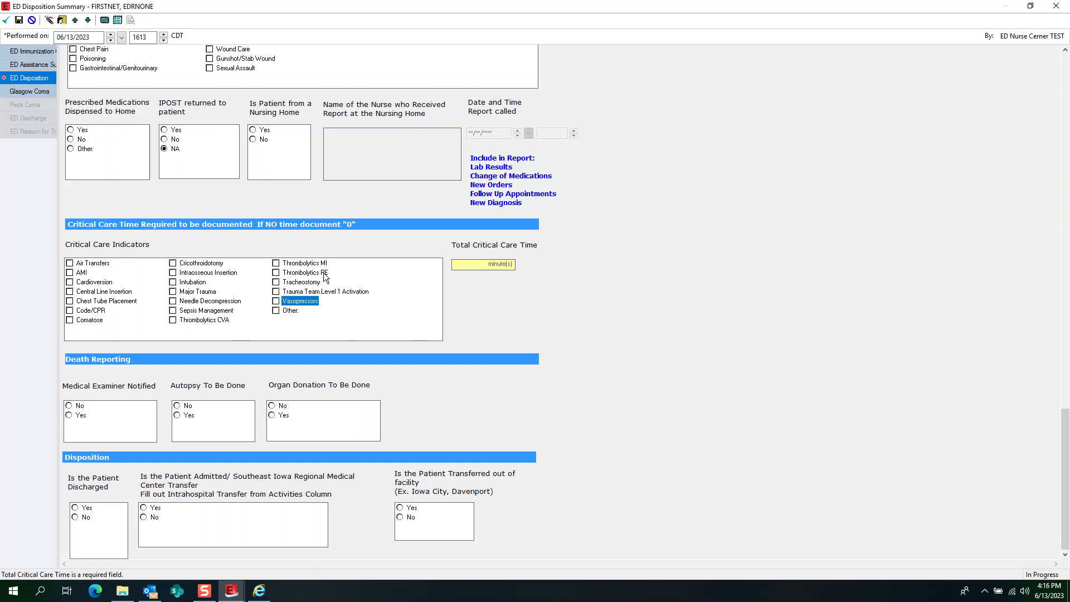
left_click(480, 267)
- Mark the patient as discharged and complete the ED Discharge form with Ambulatory, Home independently, prescriptions Not applicable, and No Major Procedures
left_click(75, 507)
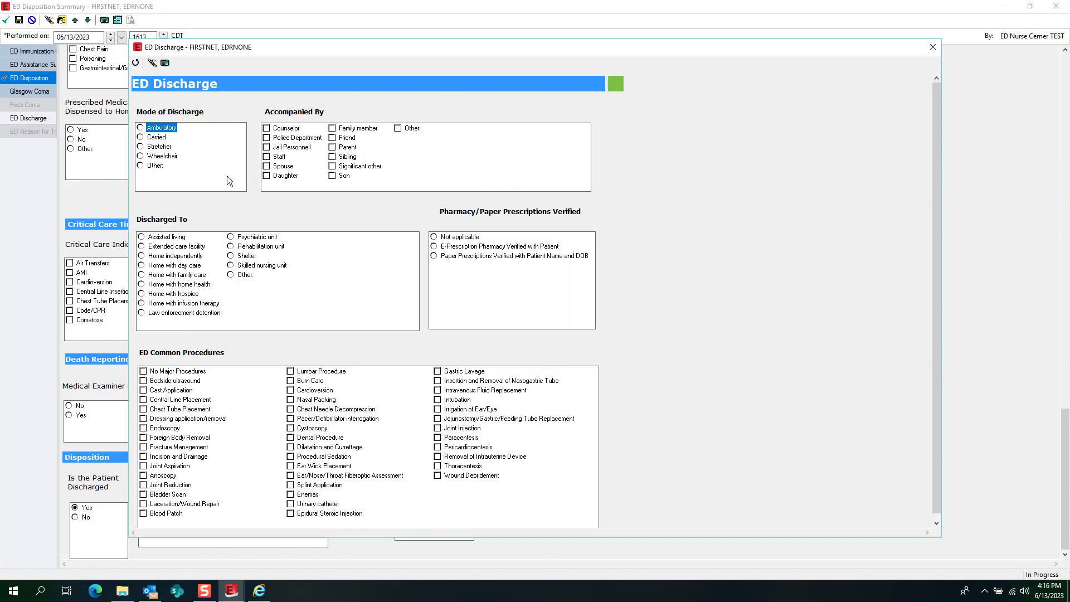
left_click(461, 240)
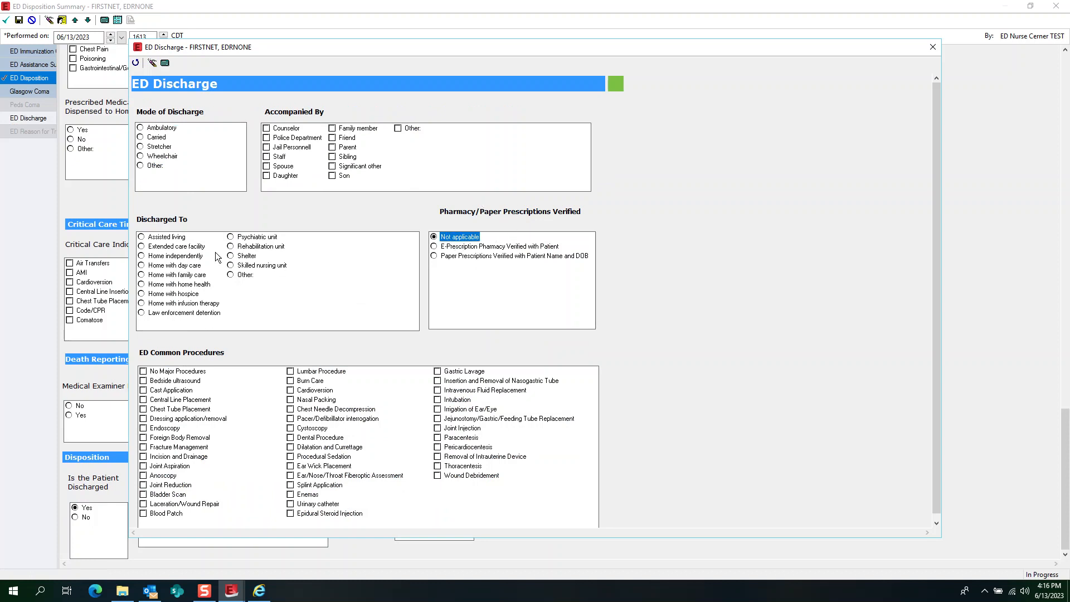
left_click(167, 257)
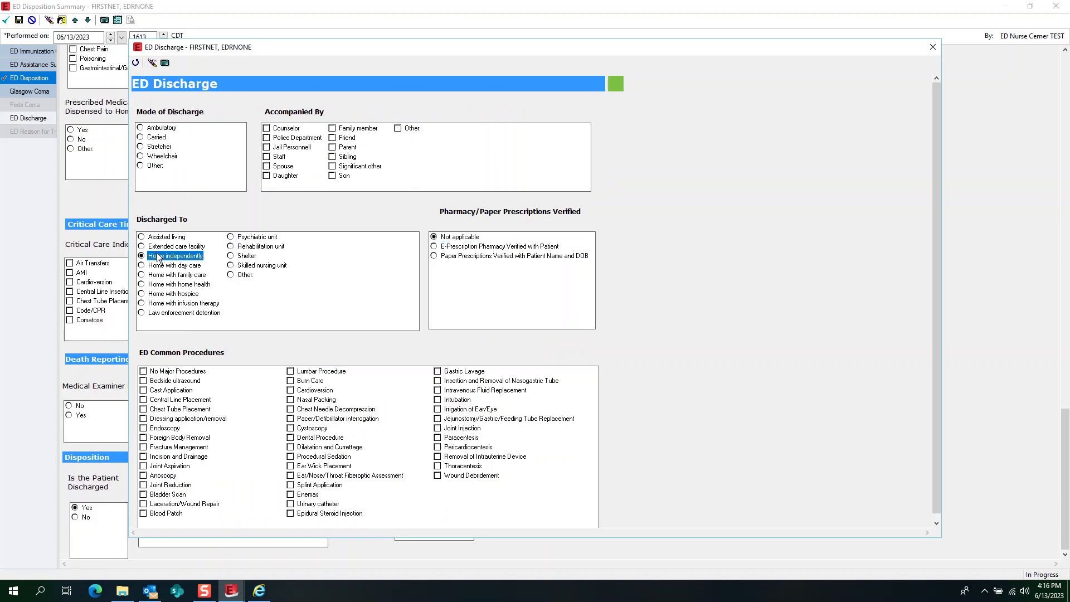
left_click(163, 129)
left_click(177, 372)
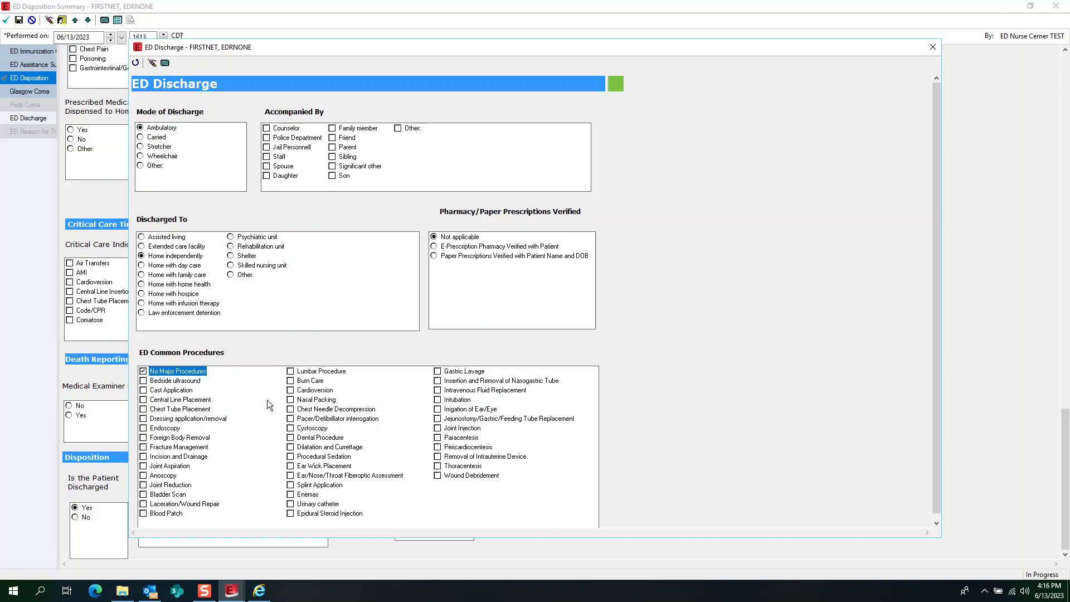
left_click(136, 63)
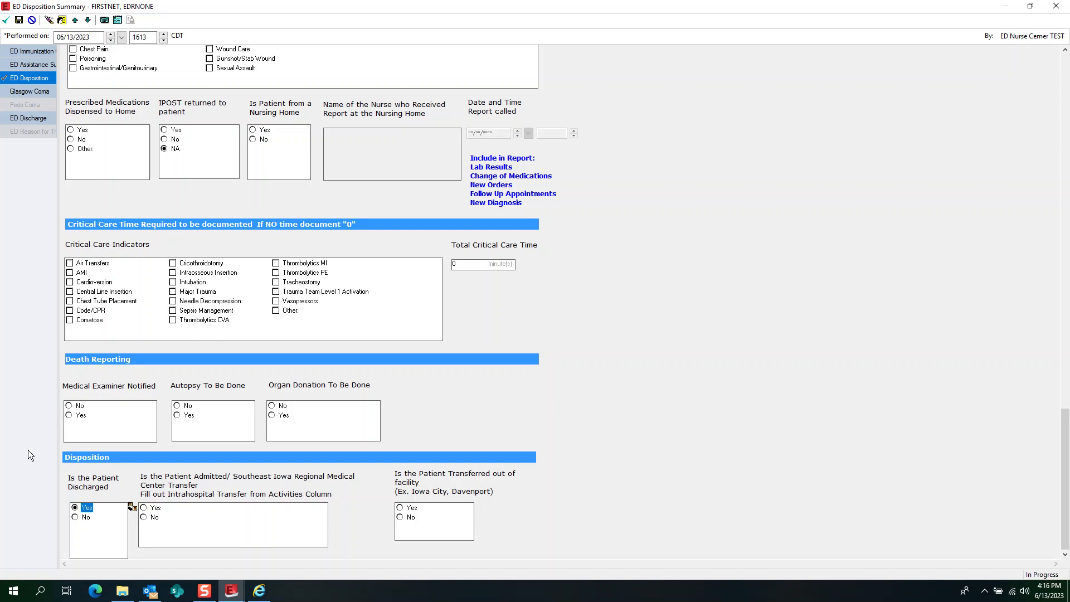
- Clear the patient discharged answer, then view the ED Reason for Transfer form for an out-of-facility transfer and clear that answer too
left_click(74, 507)
left_click(509, 244)
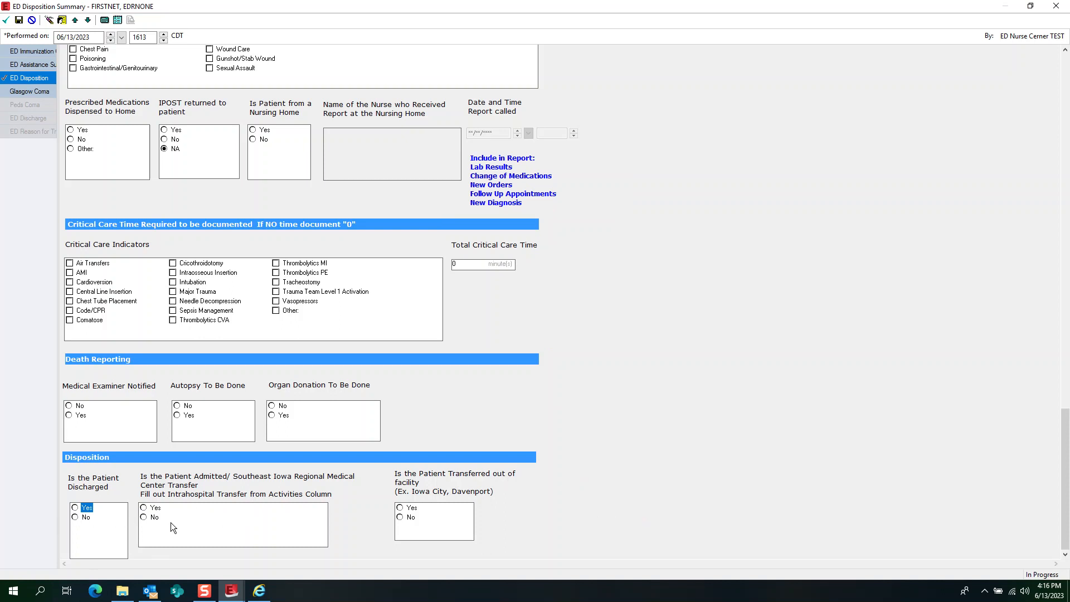
left_click(400, 508)
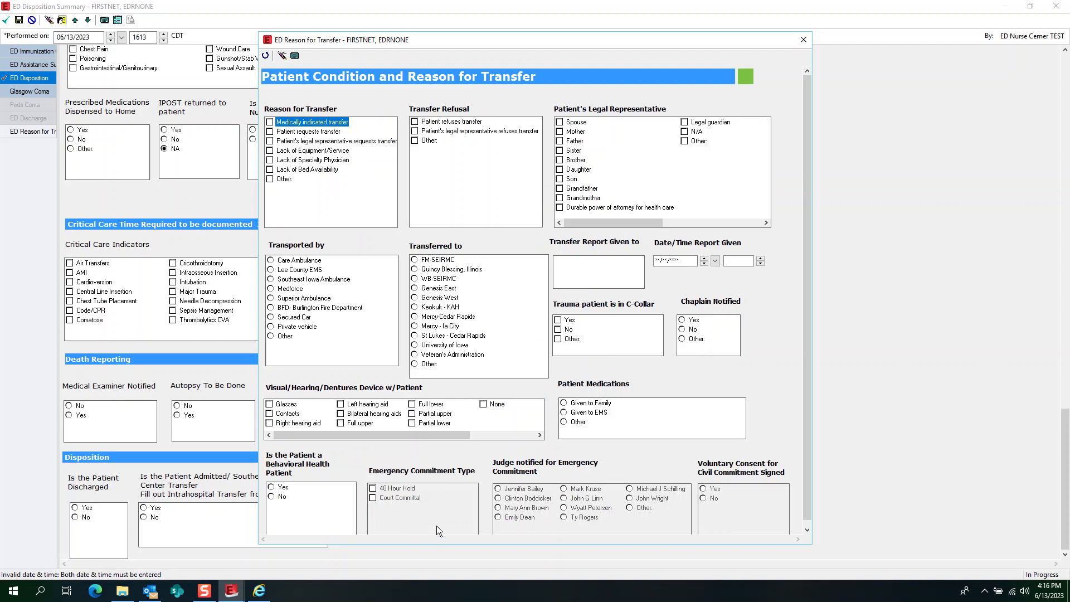
left_click(265, 55)
left_click(400, 508)
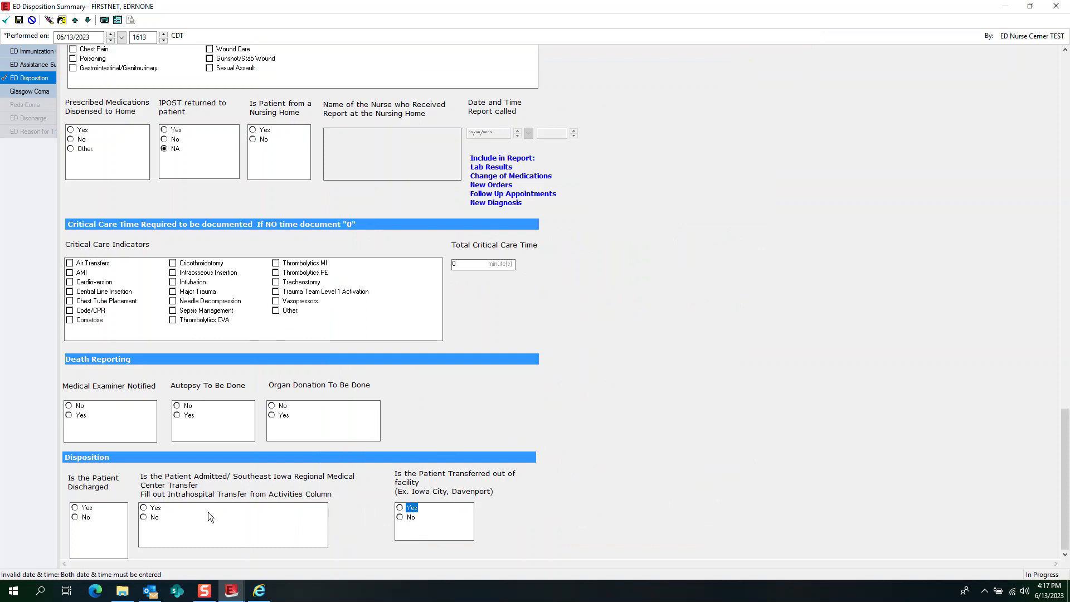
- Answer Yes for patient admitted or Southeast Iowa Regional Medical Center transfer, and sign the ED Disposition Summary
left_click(144, 509)
left_click(6, 20)
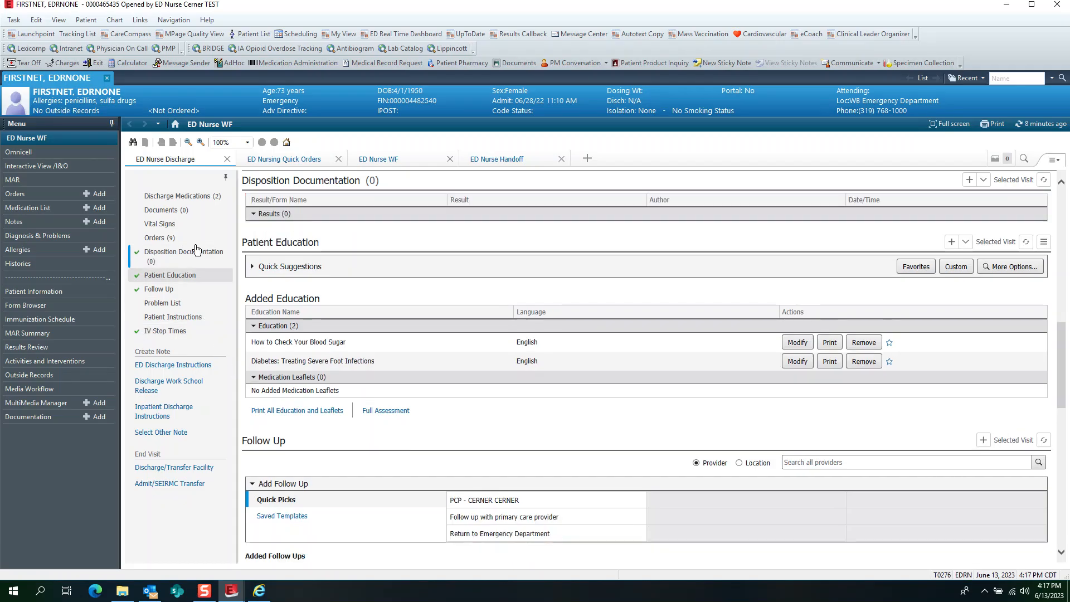
- Create the ED Discharge Instructions note, review it to the signature lines, then sign and print one copy
left_click(170, 365)
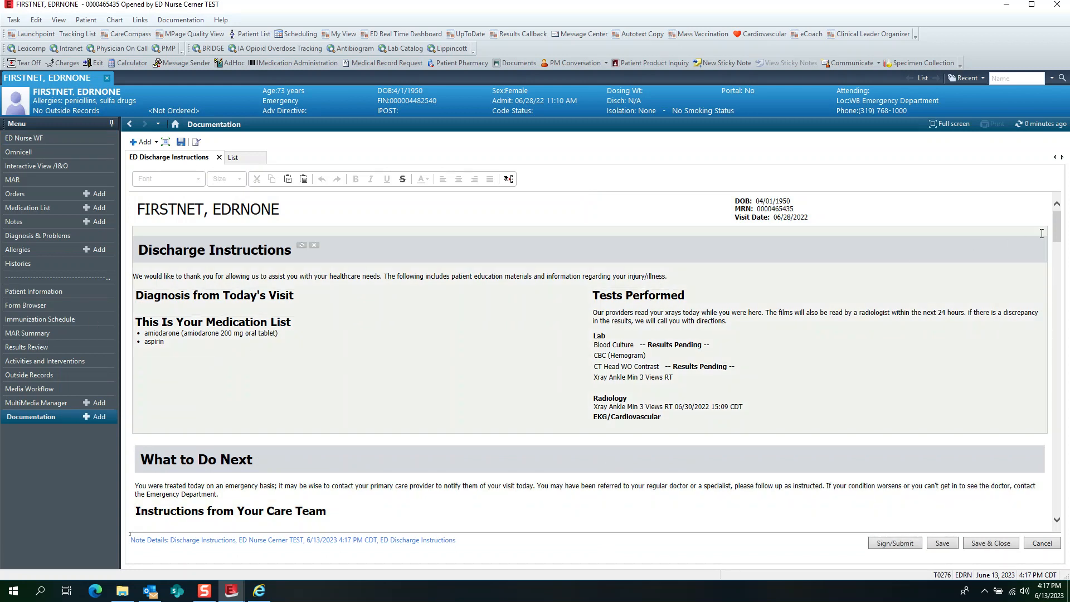
left_click_drag(1058, 233, 1064, 503)
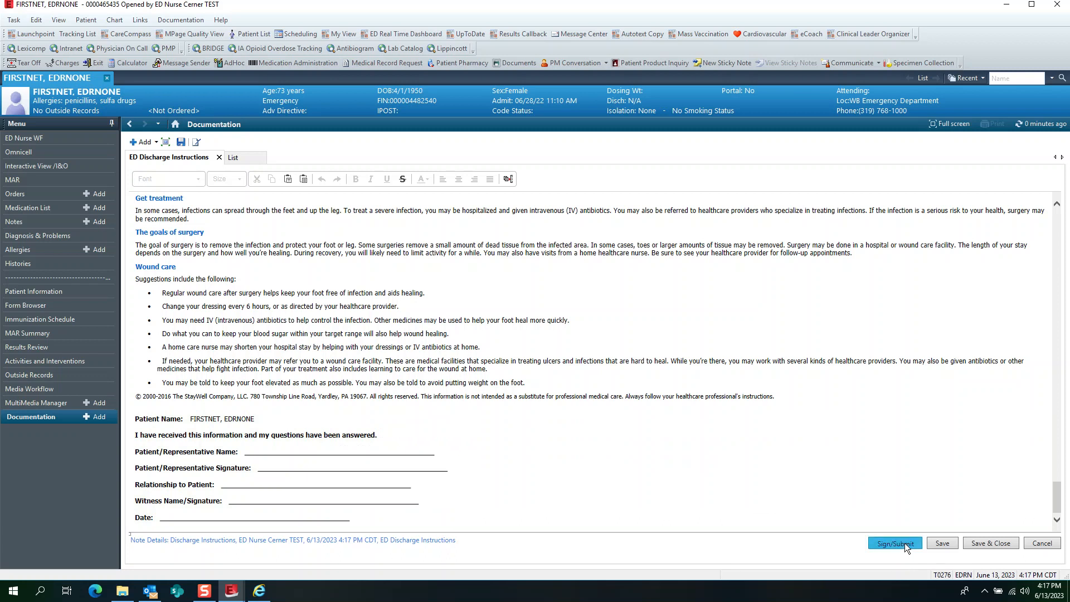
left_click(905, 543)
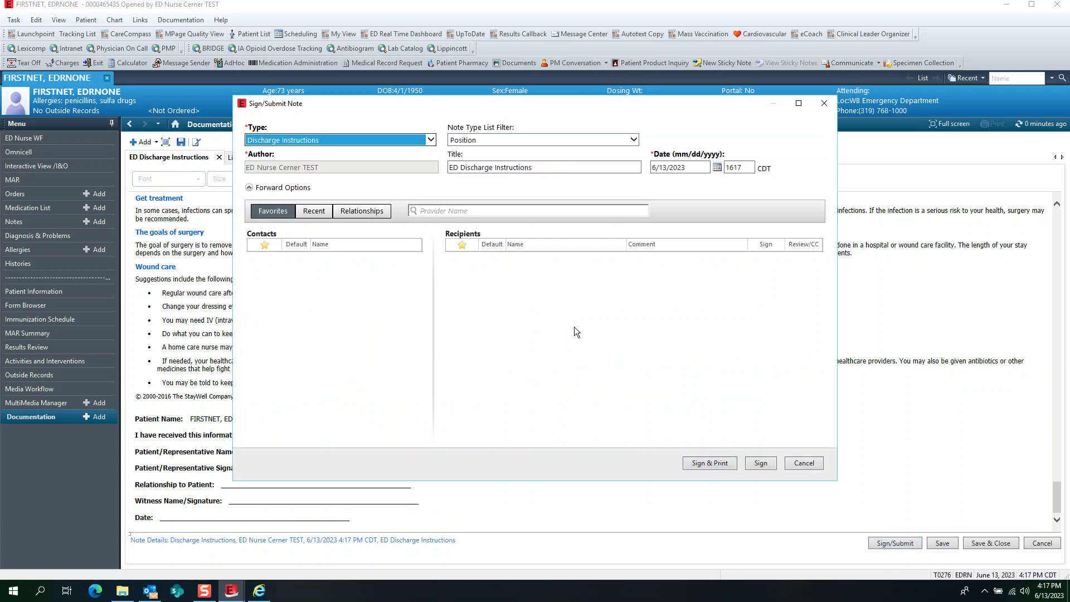
left_click(710, 463)
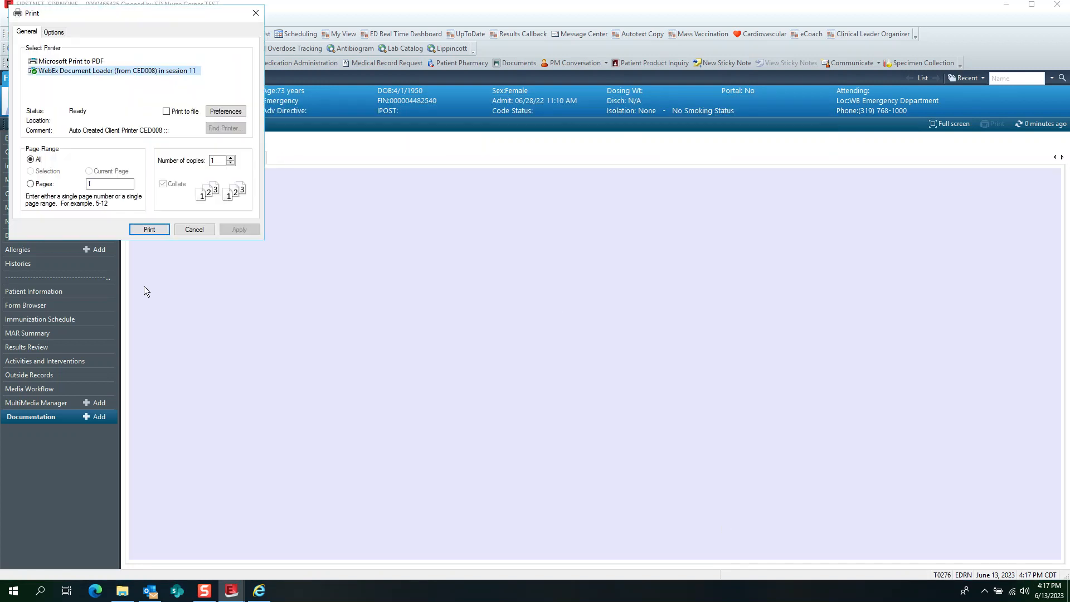
left_click(150, 229)
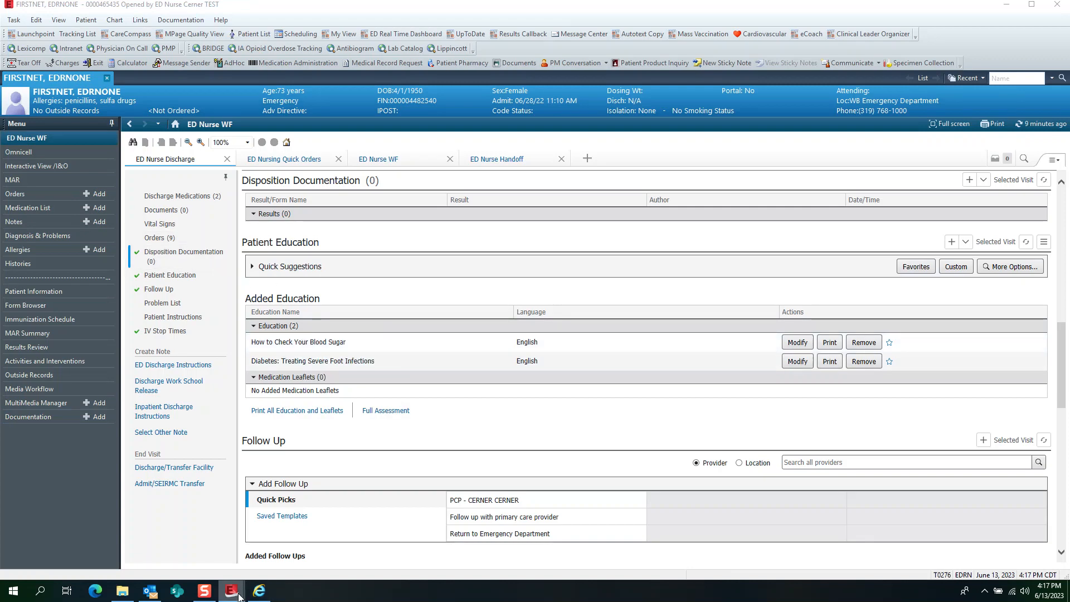
- Return to the tracking board and open the chart of the patient in bed ED12,A
mouse_move(238, 595)
left_click(214, 559)
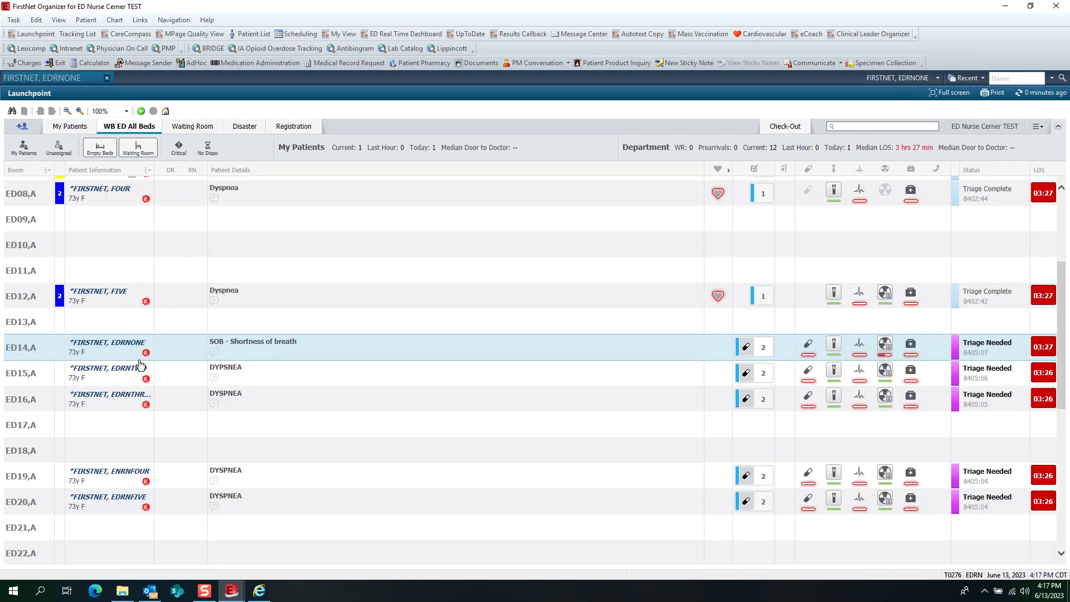
double_click(117, 294)
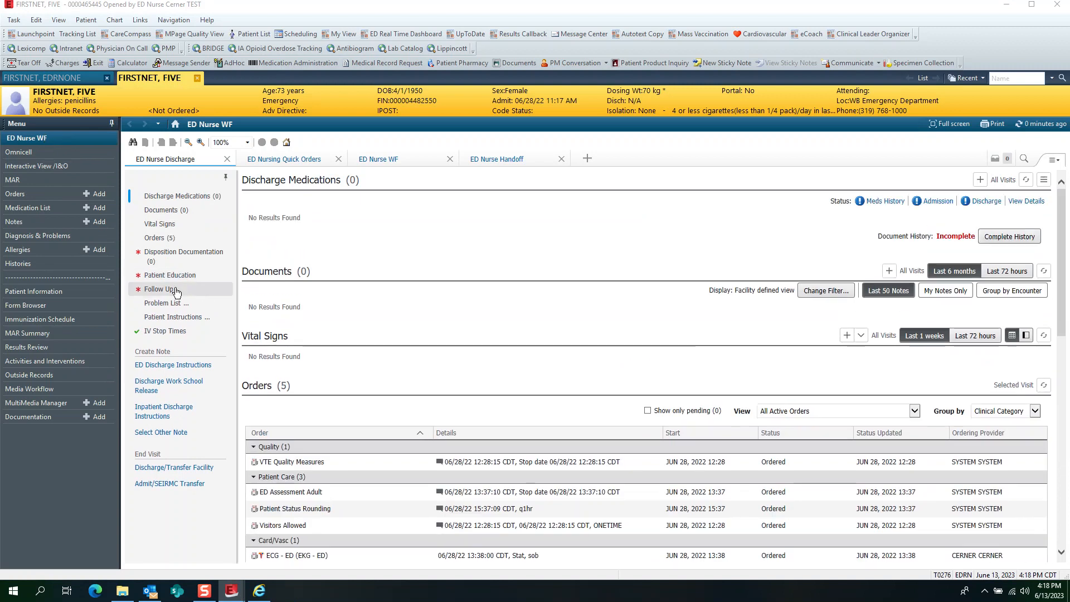
- Add and sign the quick-pick follow-up with the primary care provider in 3 to 5 days
left_click(176, 291)
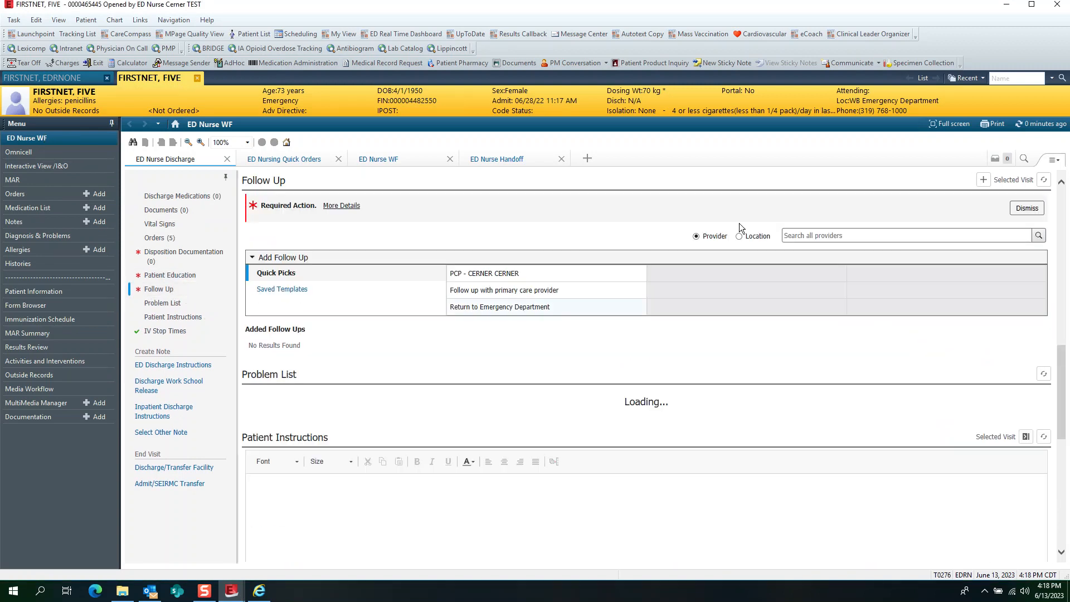
left_click(983, 179)
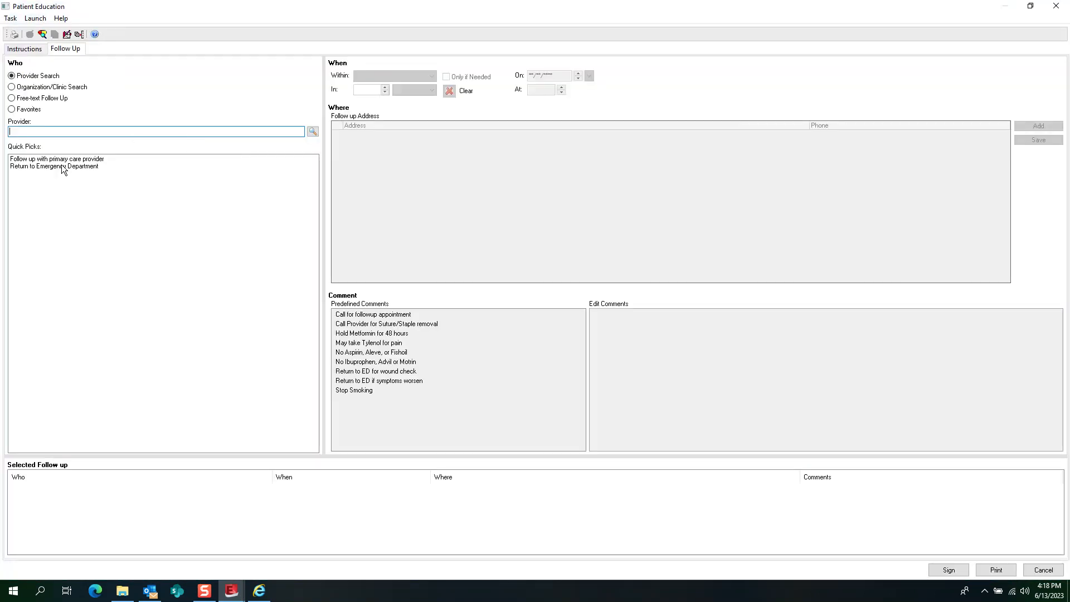
double_click(50, 165)
left_click(947, 569)
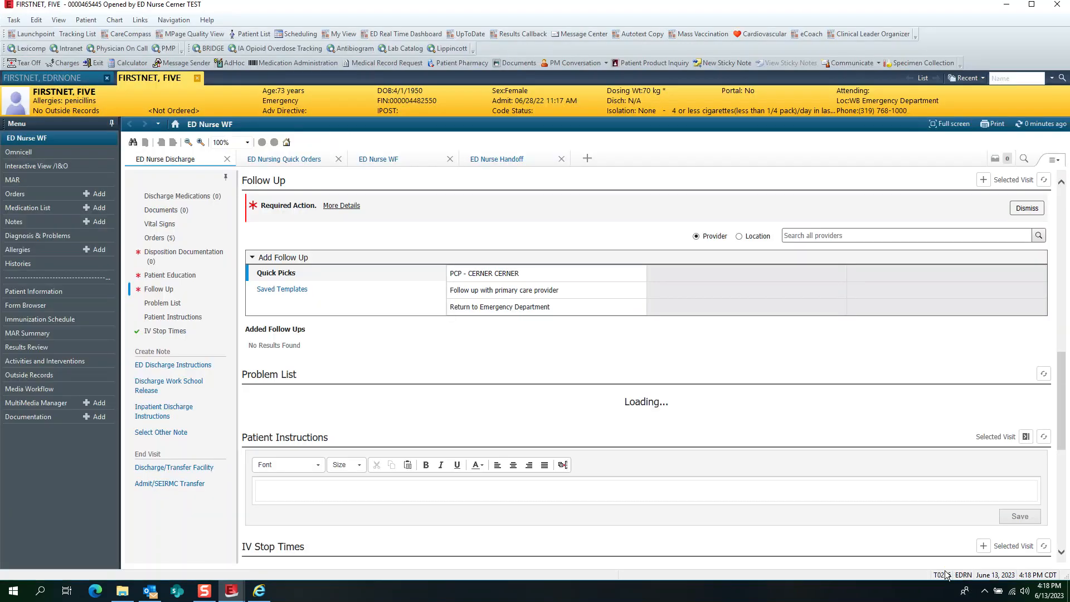
- Add the education topics Teens and Smoking: Do you Know the Truth? and For Teens: What You Should Know About Smoking, and sign them
left_click(171, 275)
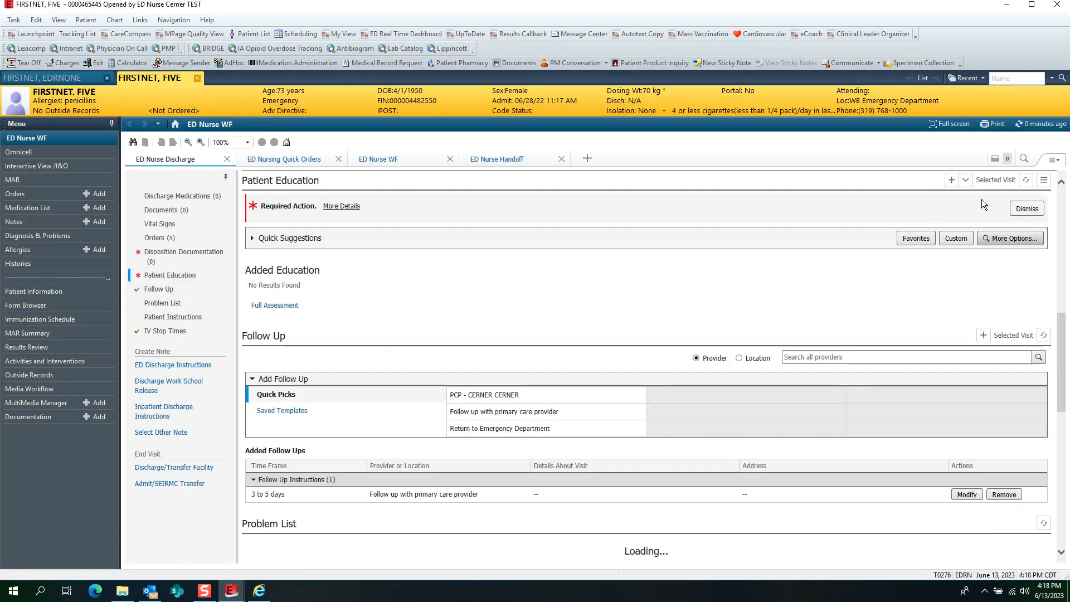
left_click(951, 180)
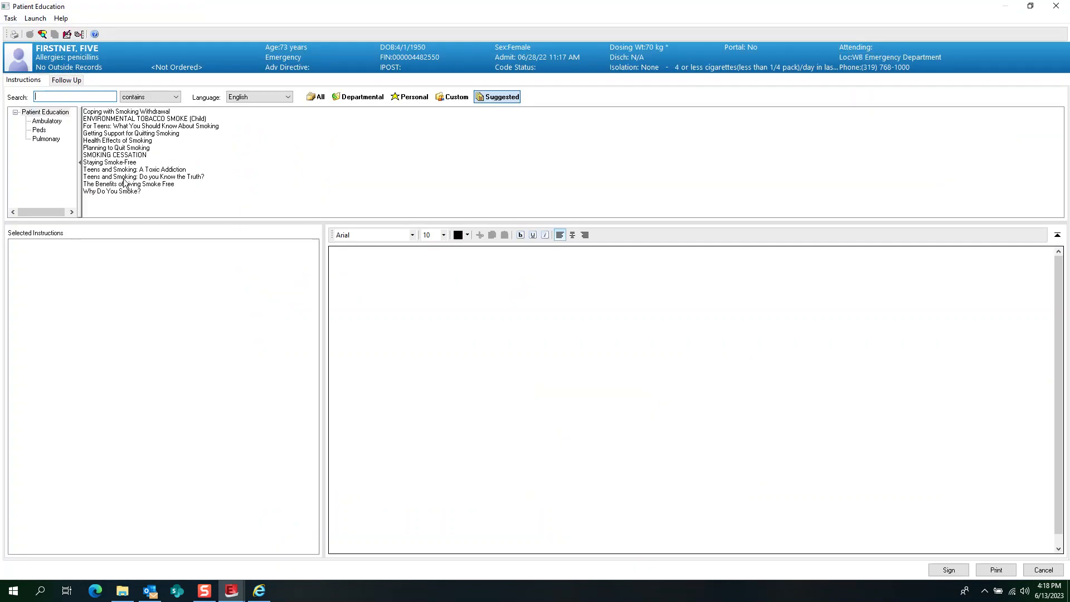
left_click(123, 177)
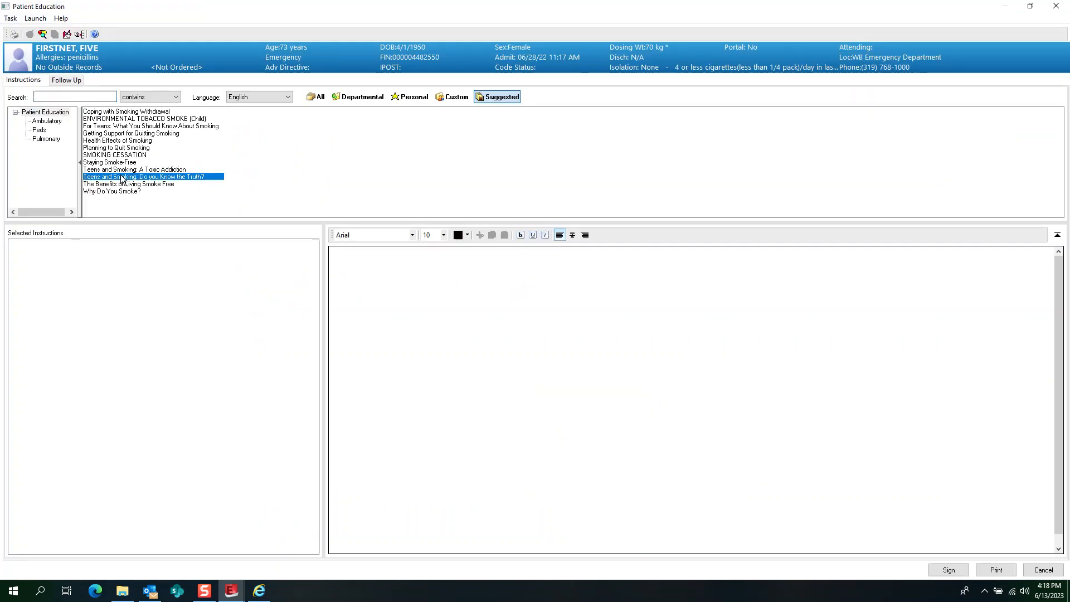
left_click(120, 127)
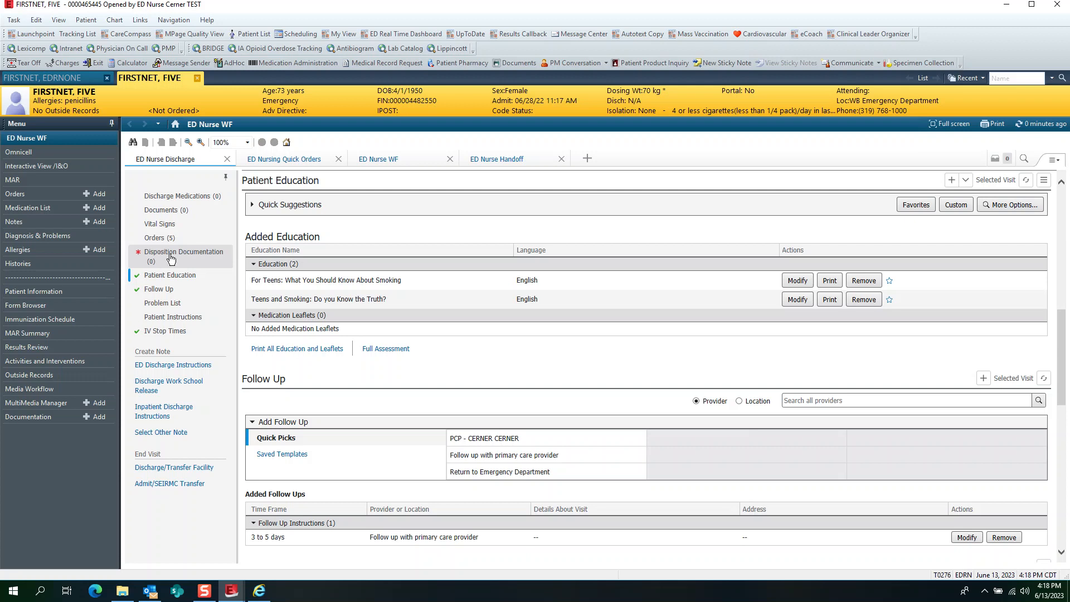
- Create the ED Discharge Instructions note, overriding the missing Disposition Documentation requirement with the reason Recently assessed
left_click(165, 367)
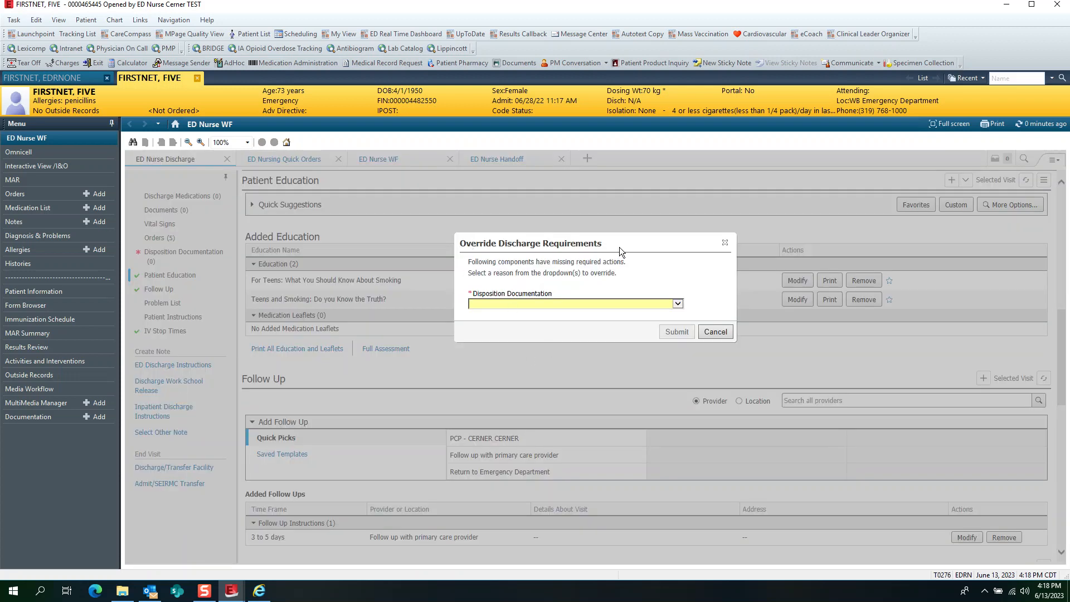
left_click(678, 303)
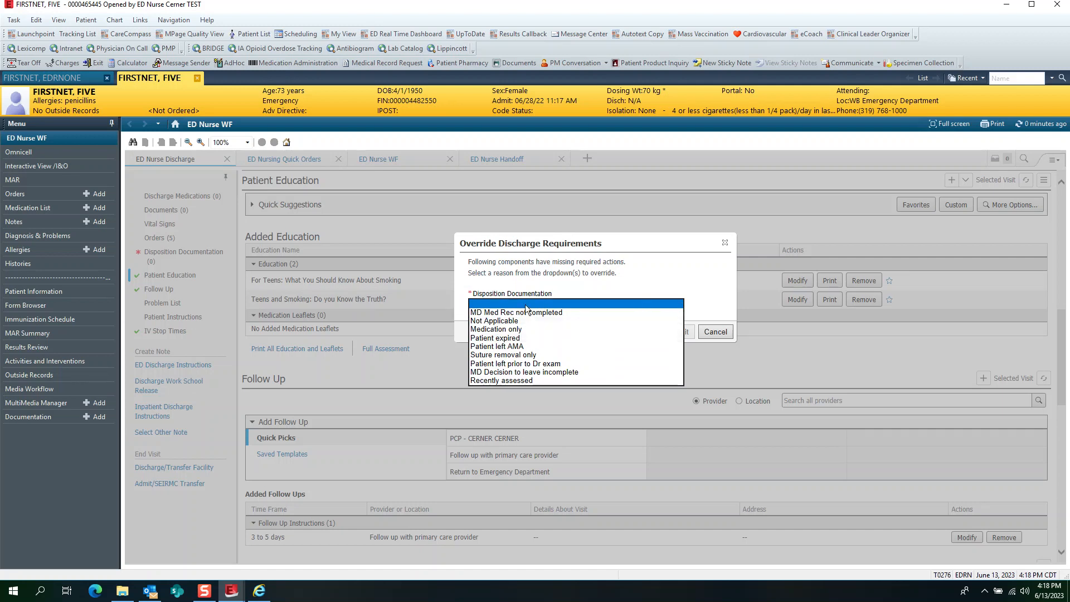
left_click(528, 380)
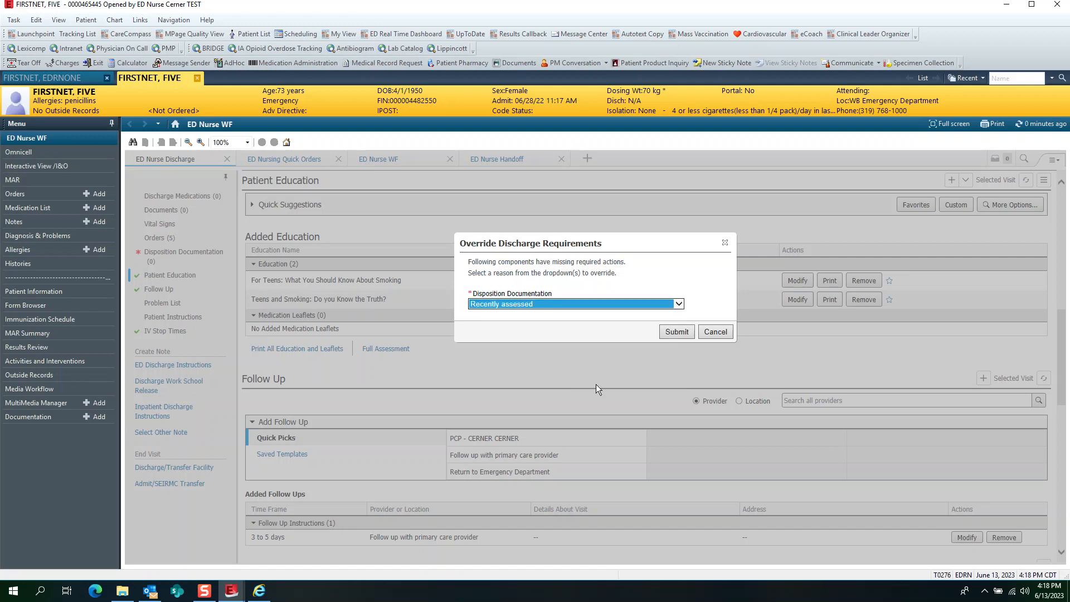
left_click(673, 334)
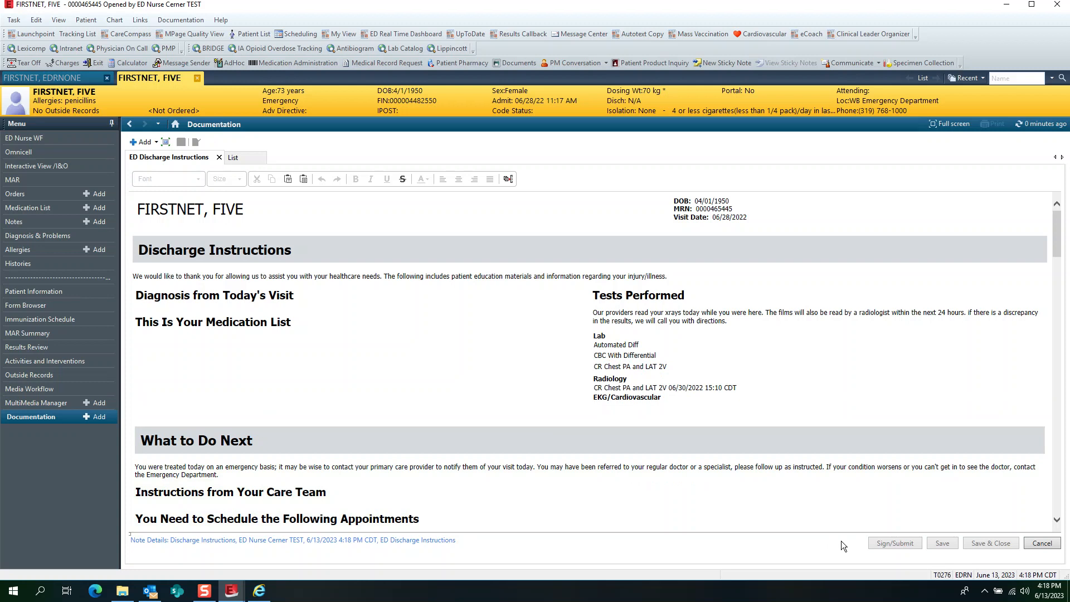
- Cancel the discharge instructions note, discard its unsaved changes, and close this patient's chart
left_click(1049, 545)
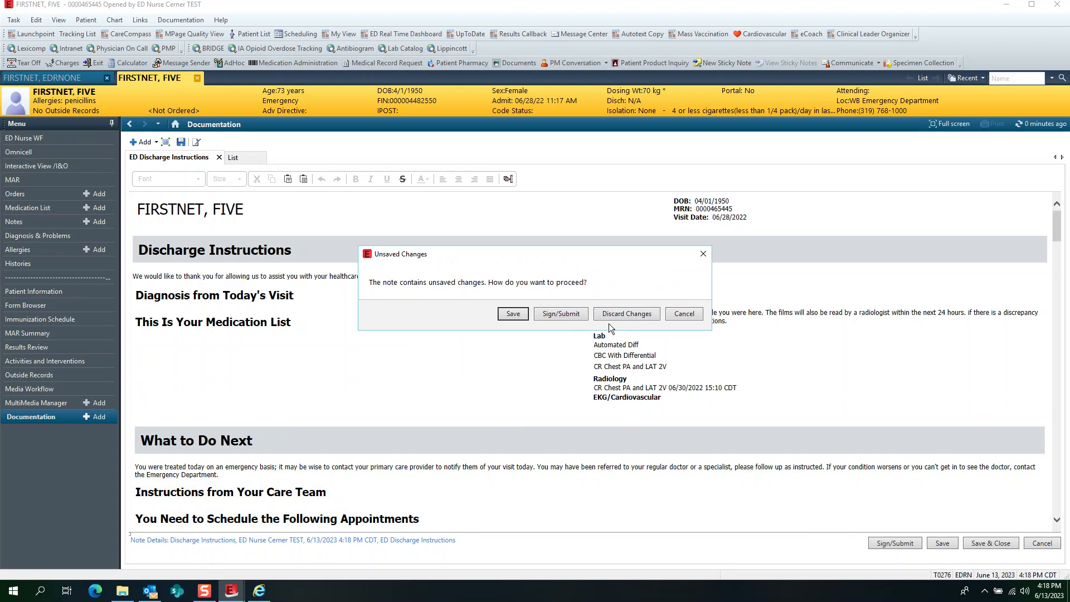
left_click(627, 313)
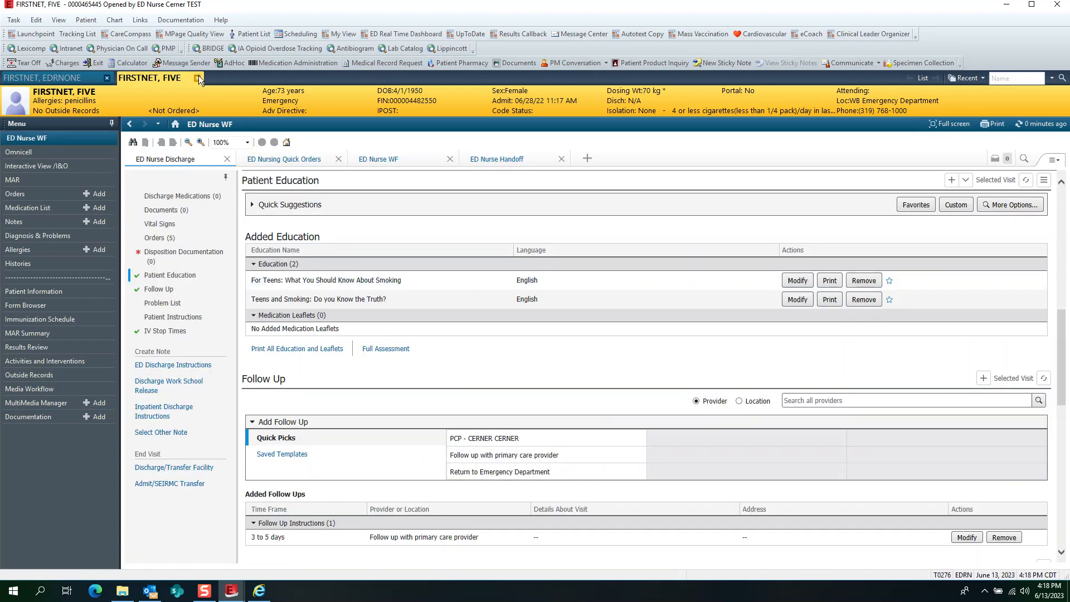
left_click(198, 78)
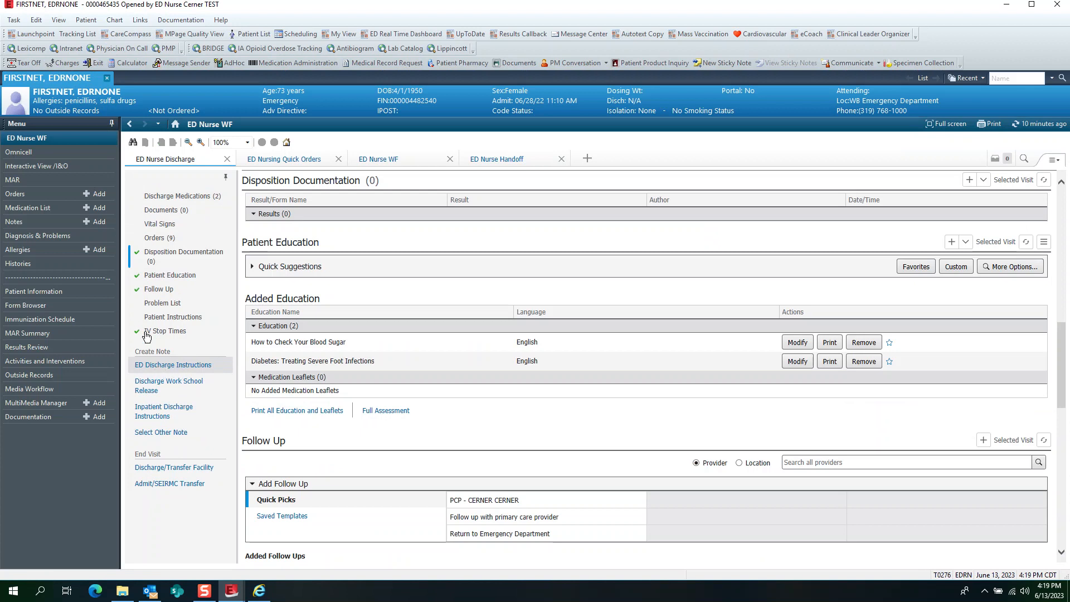
- Start the facility discharge despite incomplete registration and enter disposition 01 Discharged to Home or Self Care, date 06/13/2023 and time 16:19
left_click(157, 470)
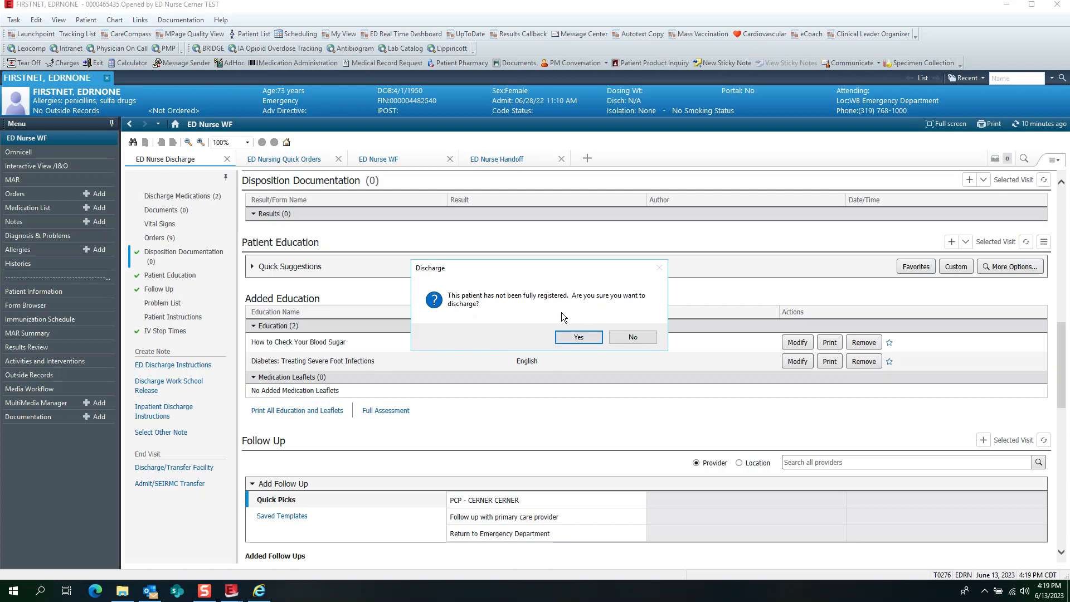
left_click(579, 336)
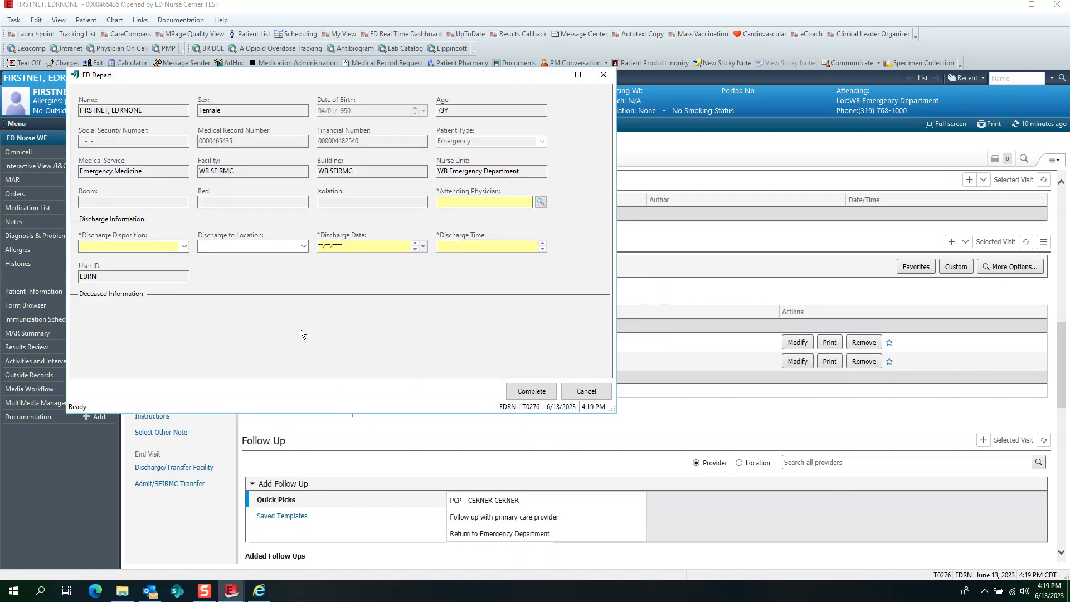
left_click(452, 203)
left_click(183, 246)
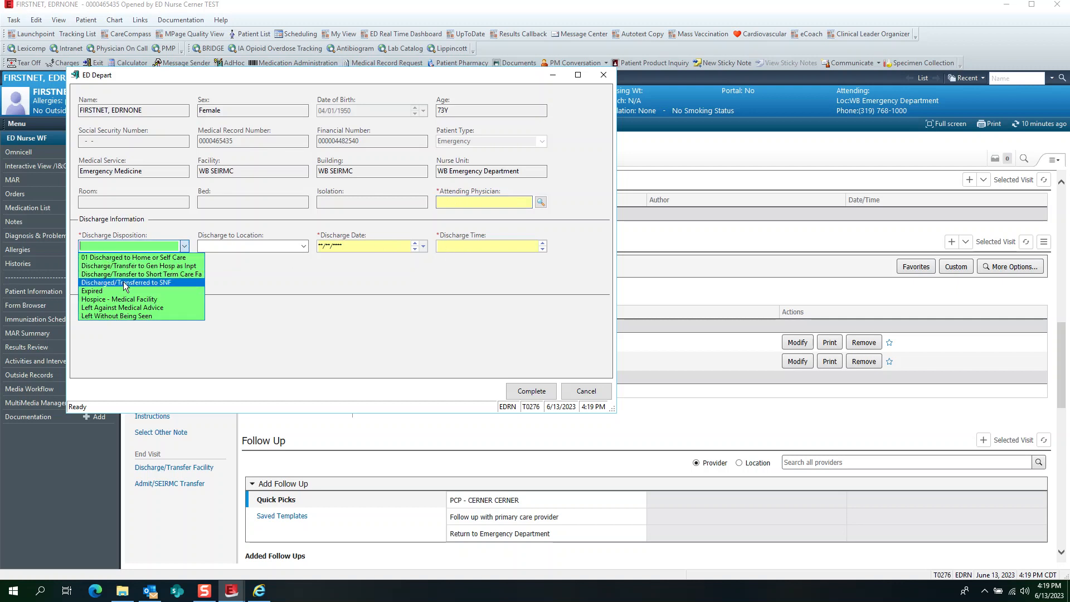
left_click(130, 257)
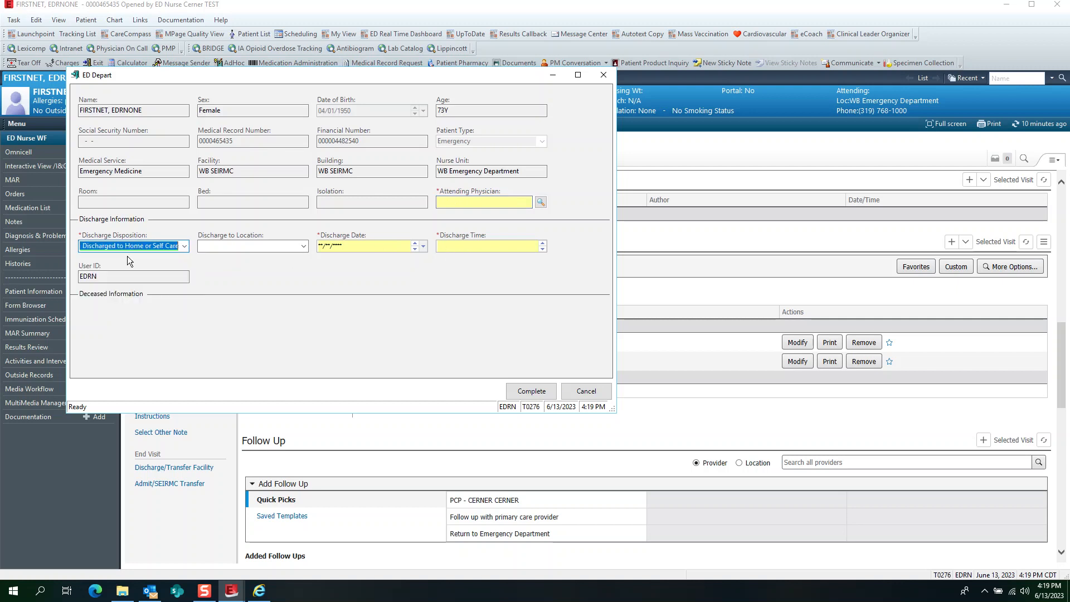
left_click(390, 249)
key("t")
left_click(463, 249)
key("n")
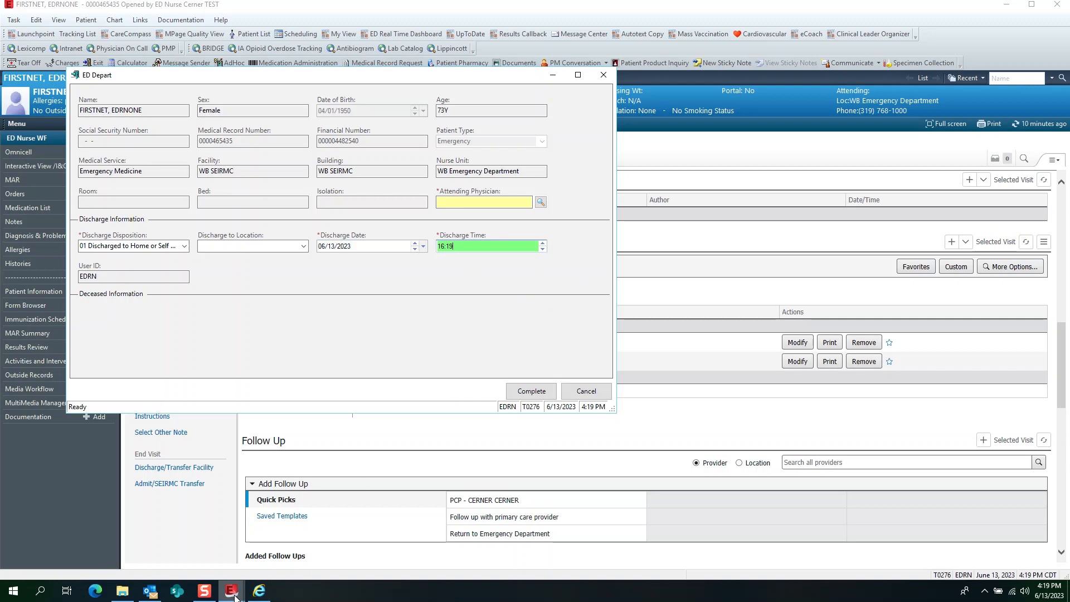
- Check the tracking board, return to the ED Depart form, and cancel it without completing the discharge
mouse_move(237, 595)
left_click(227, 559)
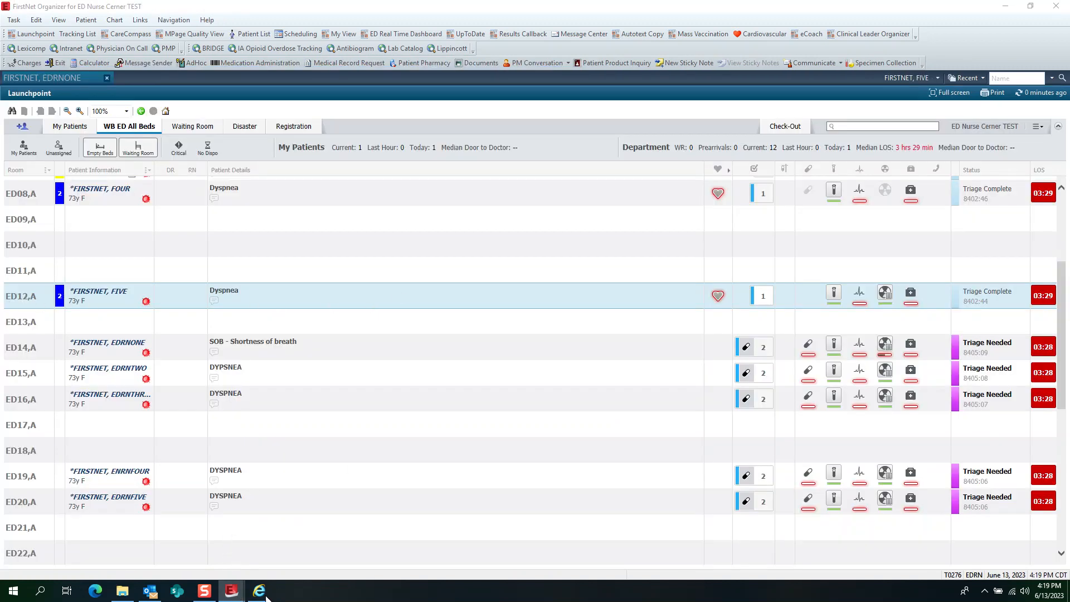
mouse_move(231, 595)
left_click(262, 563)
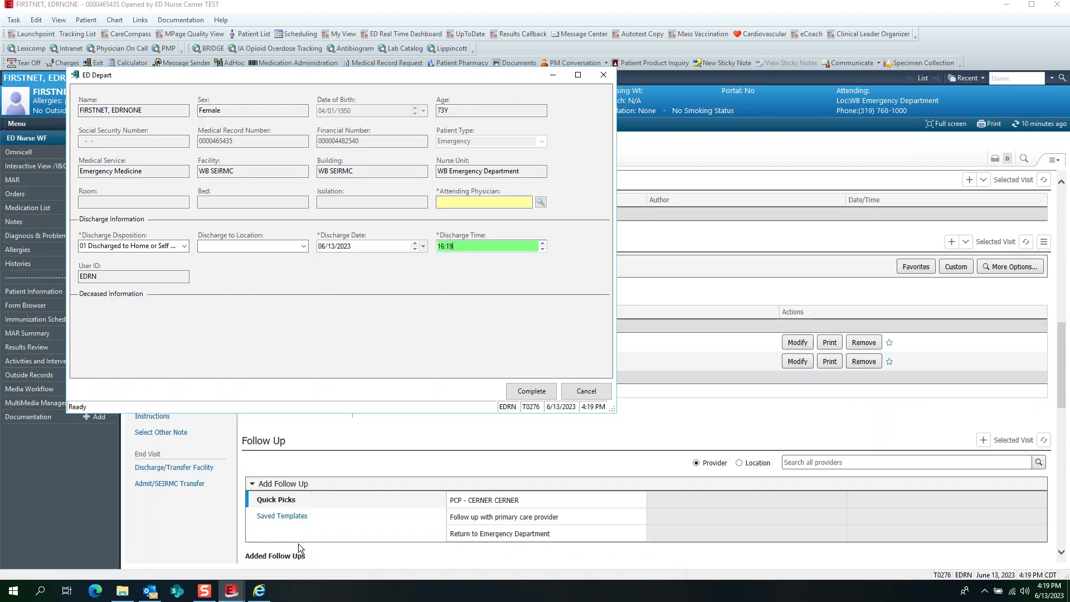
left_click(591, 391)
left_click(579, 337)
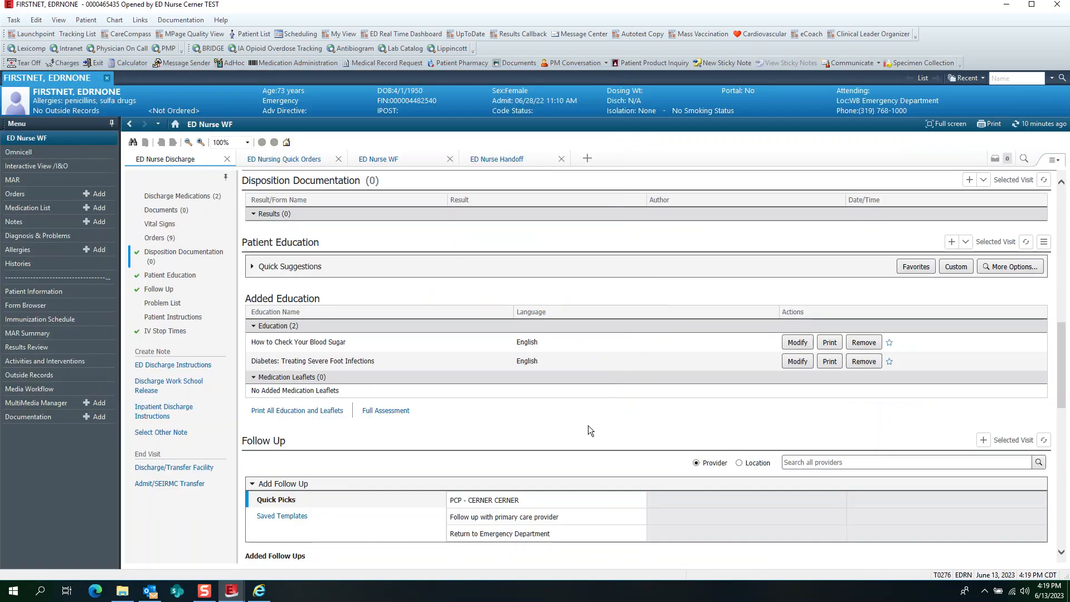
- Complete the Admit/SEIRMC Transfer with disposition Admitted as Inpatient, ED checkout date 06/13/2023 and checkout time 16:20
left_click(179, 487)
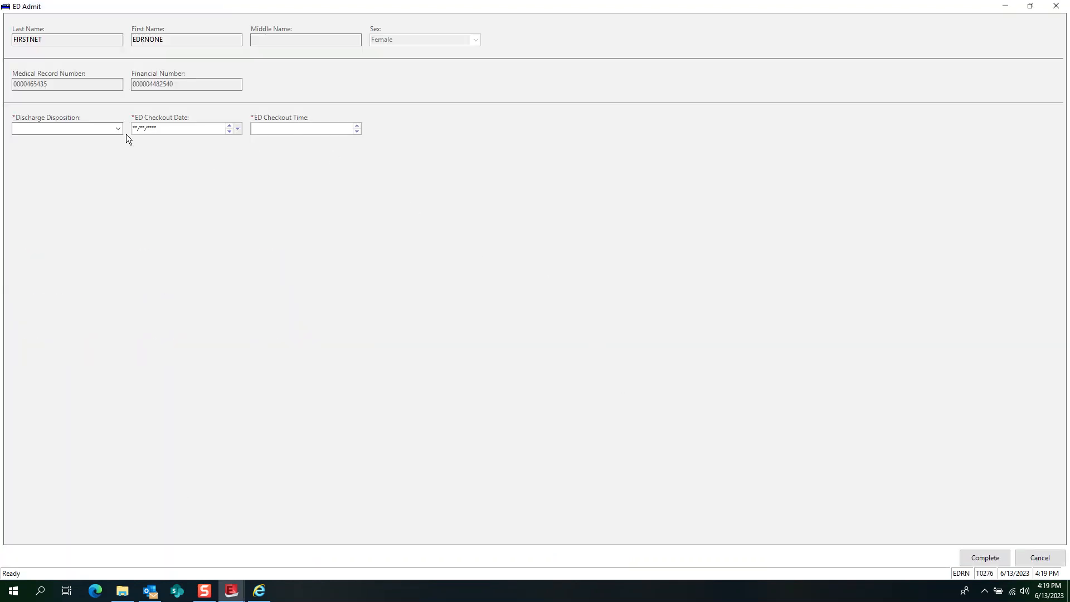
left_click(118, 129)
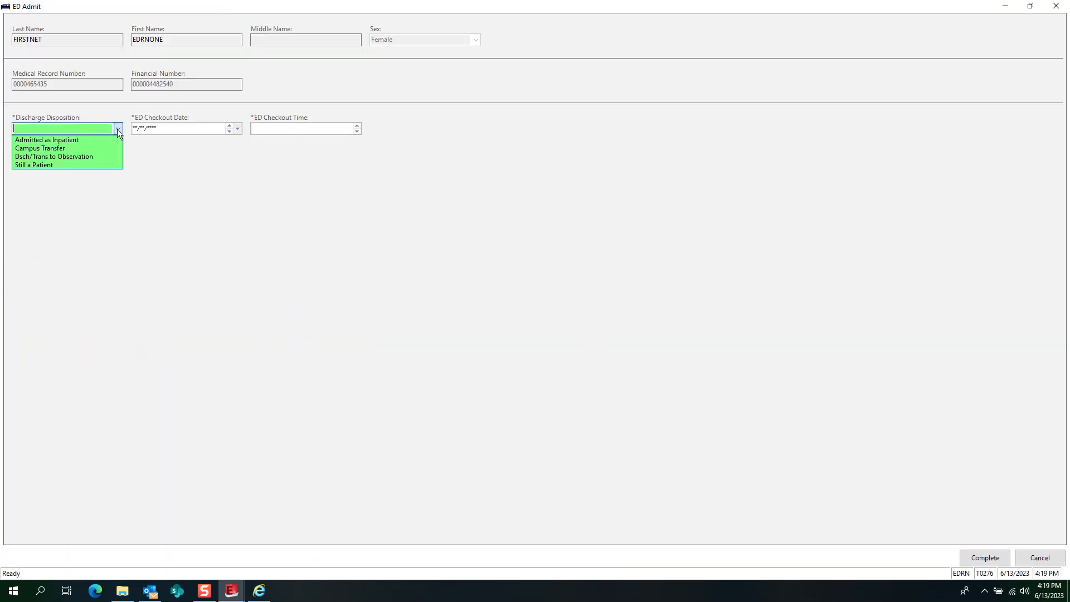
left_click(61, 140)
left_click(155, 127)
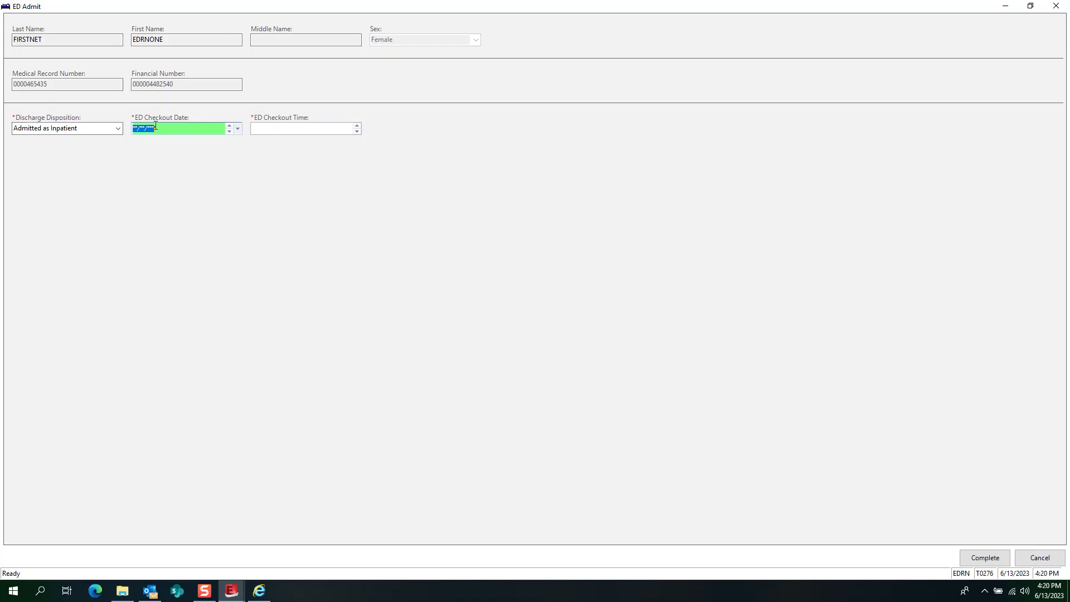
key("t")
left_click(290, 124)
key("n")
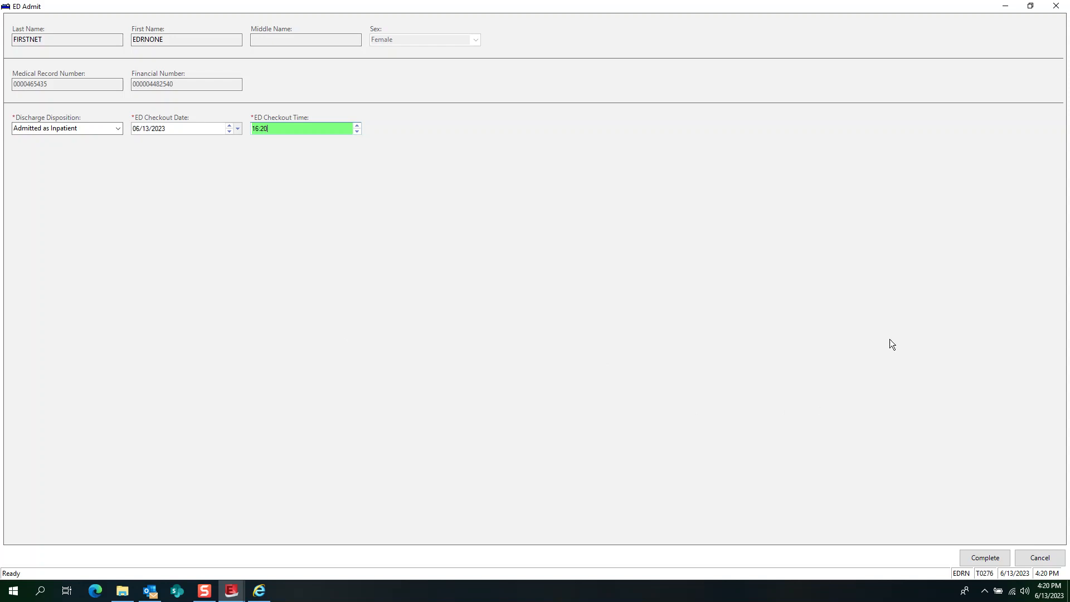
left_click(980, 558)
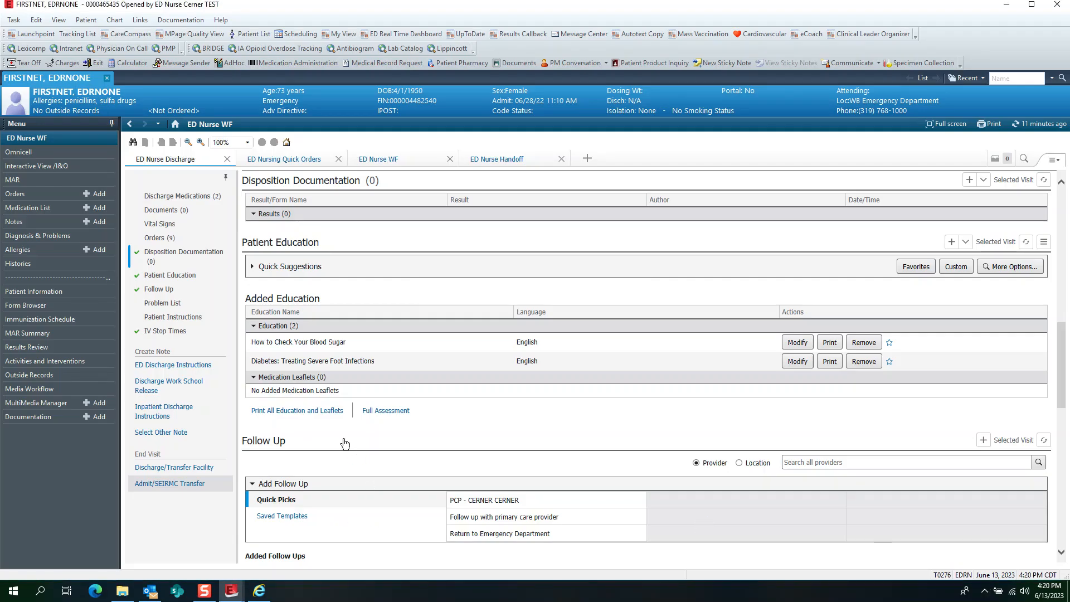
- Return to the tracking board and refresh the WB ED All Beds list
mouse_move(232, 594)
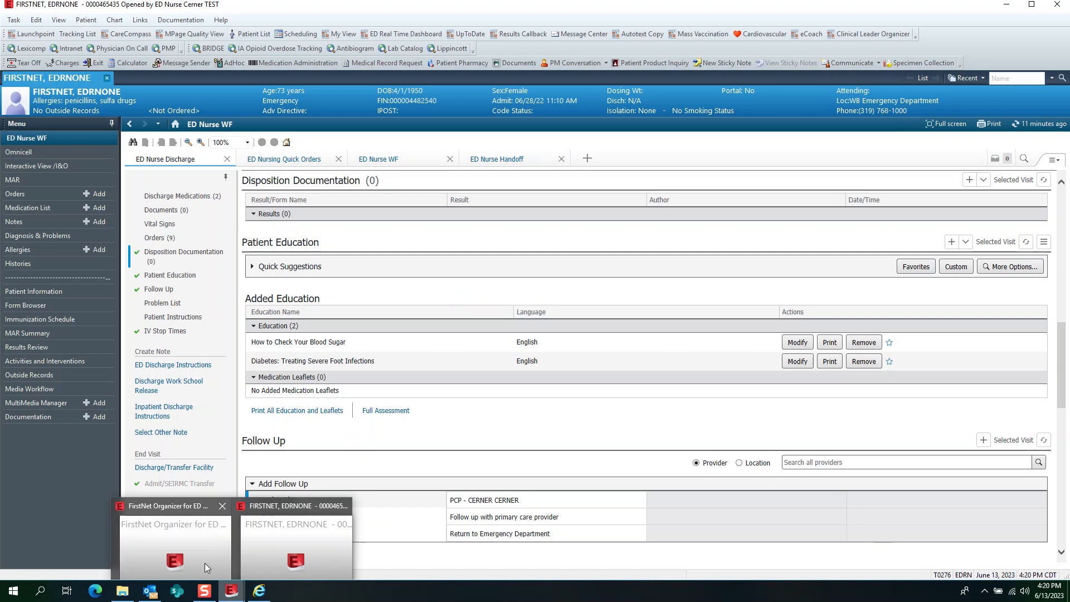
left_click(205, 561)
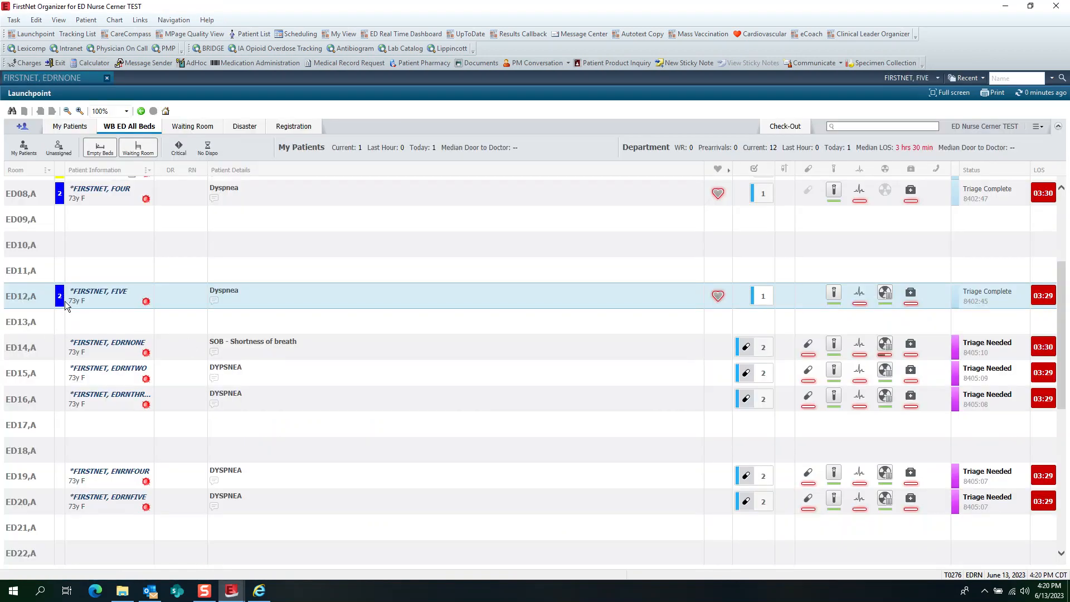
left_click(1028, 96)
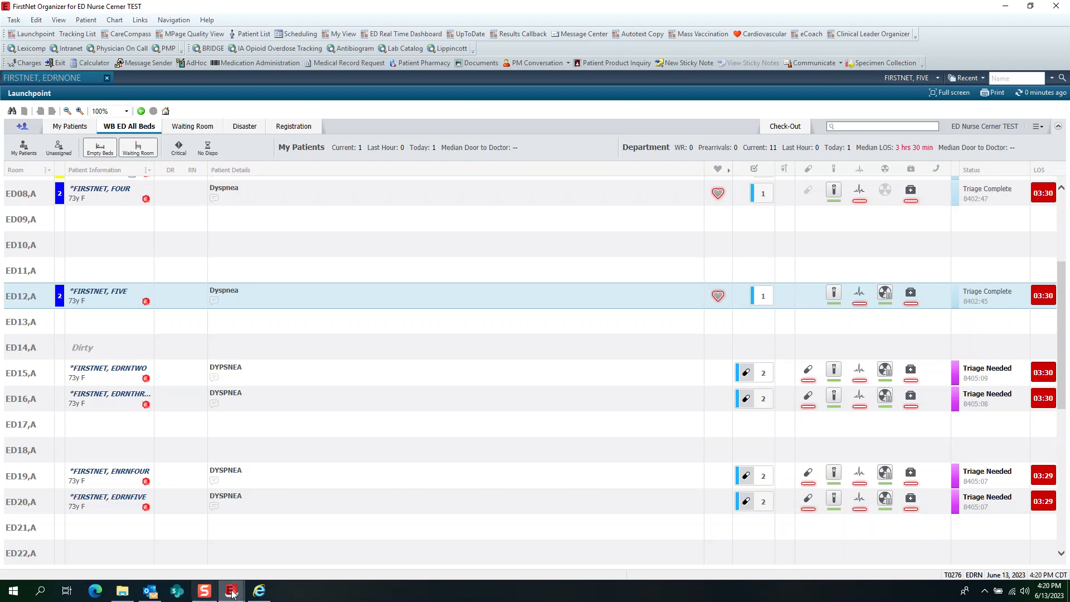
mouse_move(234, 594)
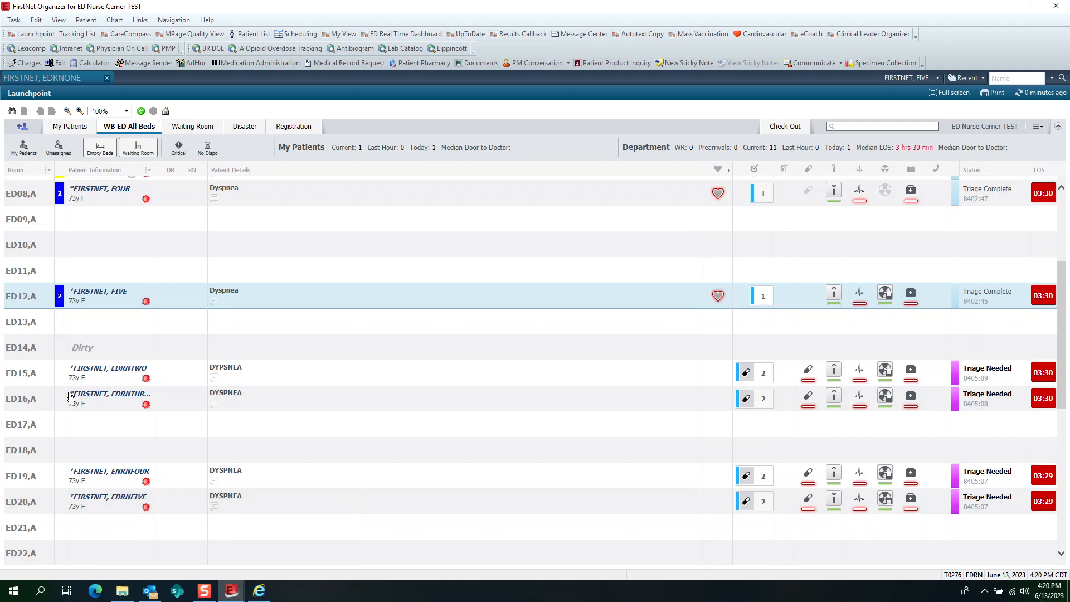
- Examine the bed status options for the empty bed ED02,A and close them without choosing one
scroll(140, 381, "up", 5)
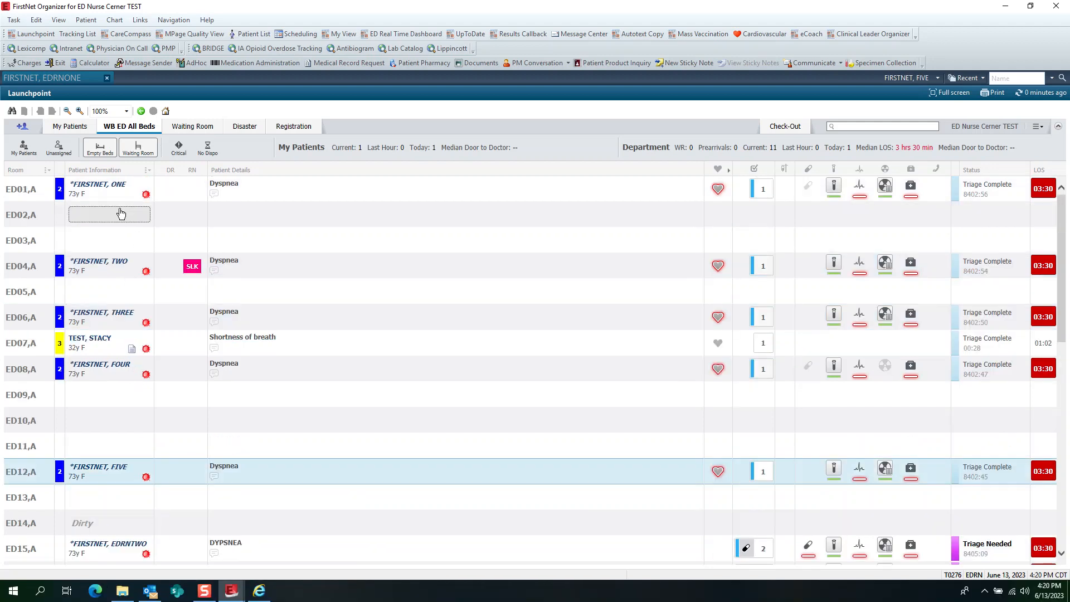
left_click(98, 215)
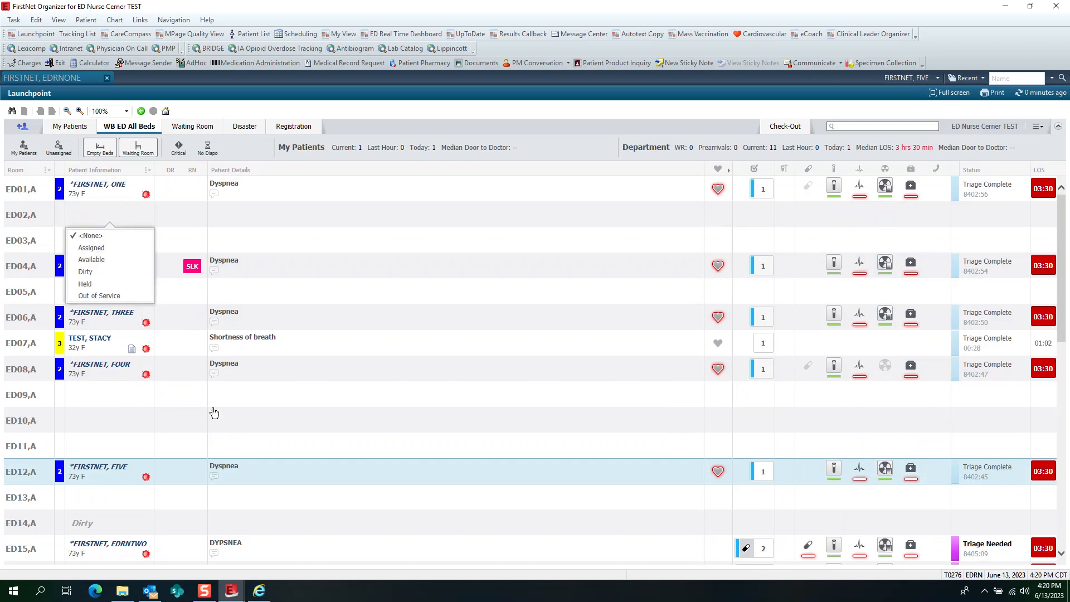
left_click(126, 514)
scroll(126, 513, "down", 3)
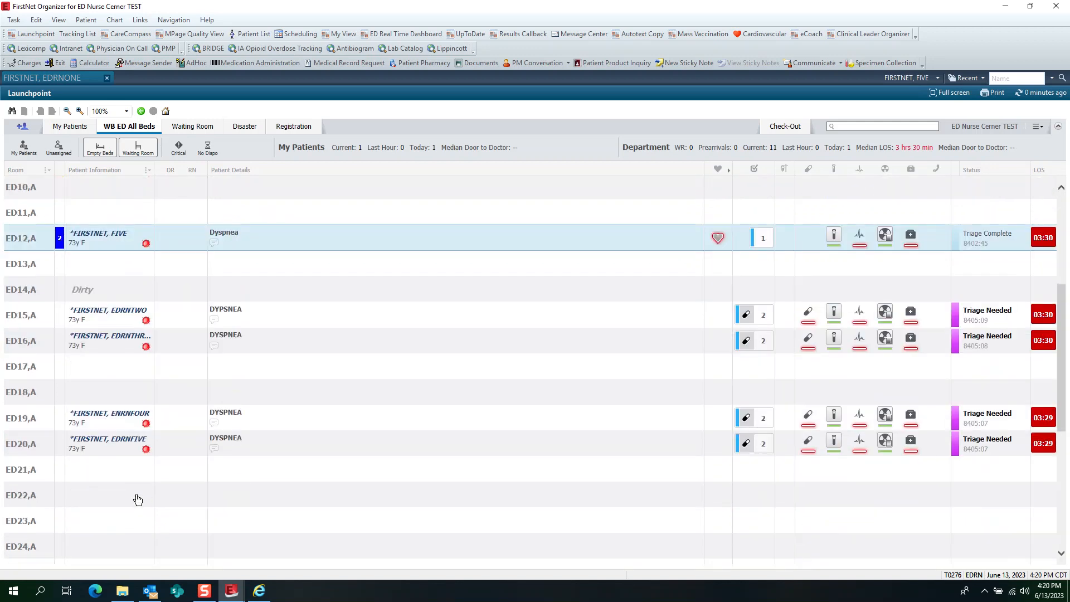
- Mark bed ED14,A as Out of Service, and clear that bed status again
left_click(98, 294)
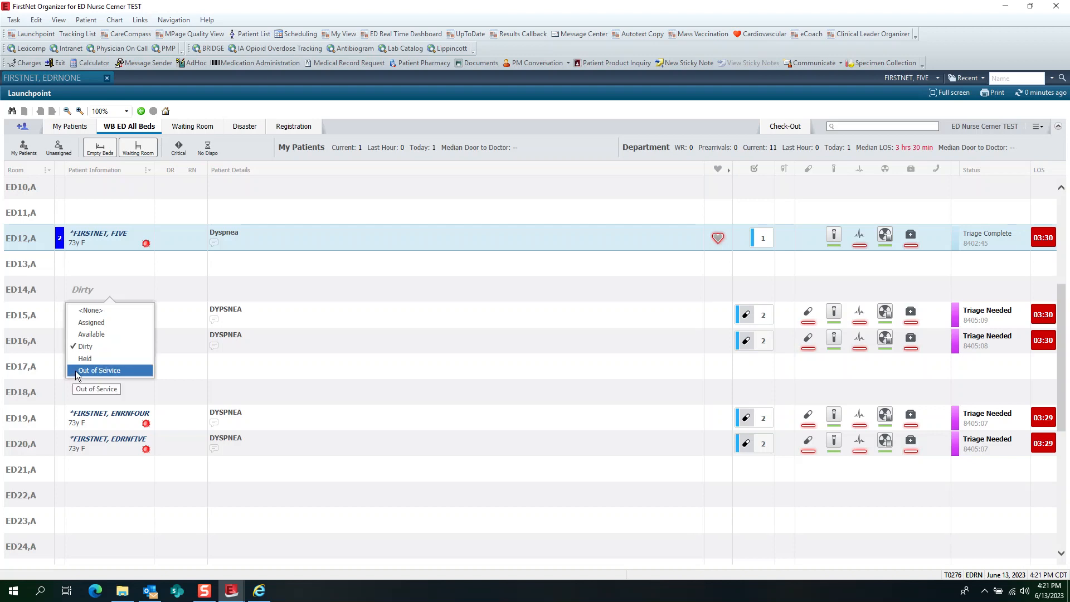
left_click(111, 370)
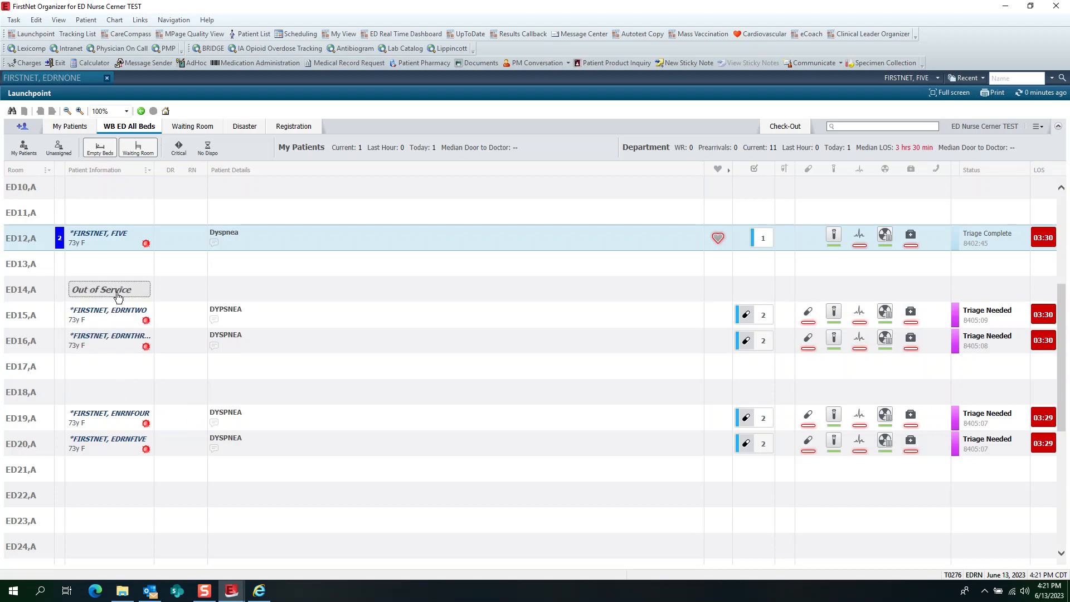
left_click(100, 294)
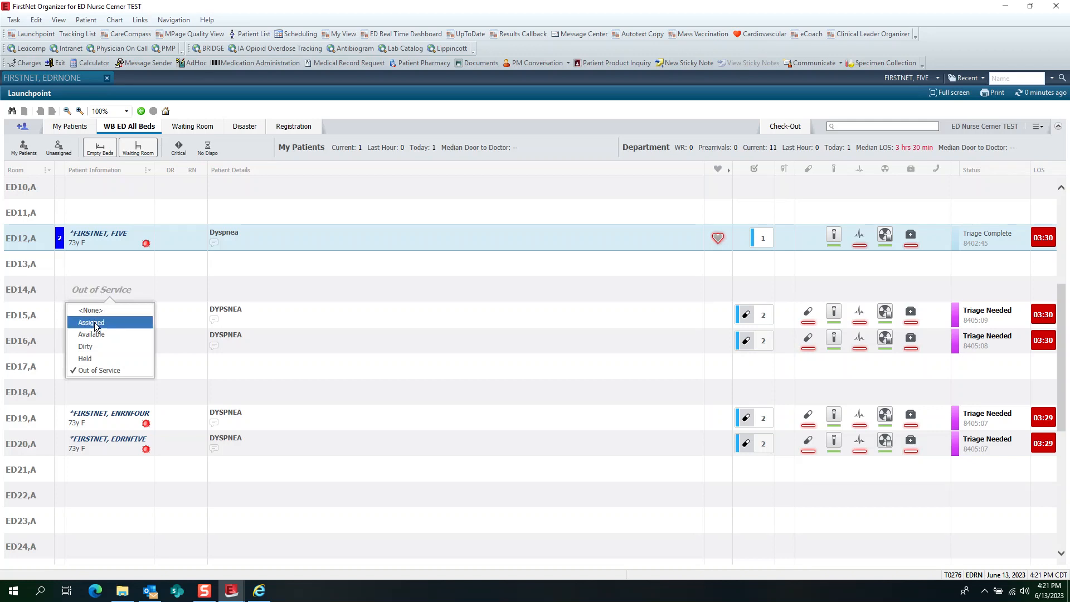
left_click(90, 321)
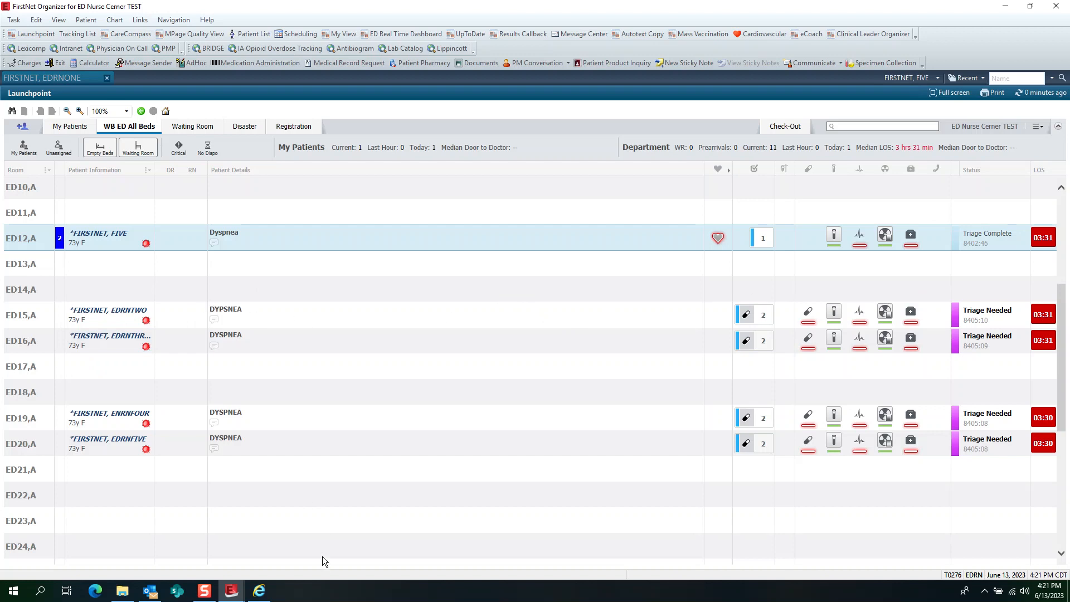
scroll(391, 490, "up", 3)
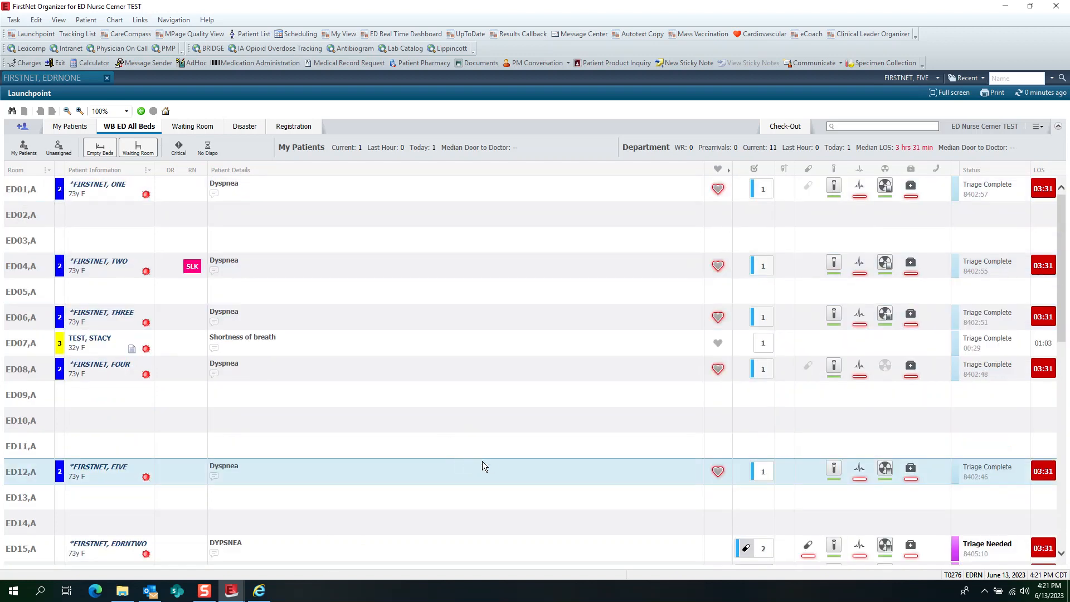